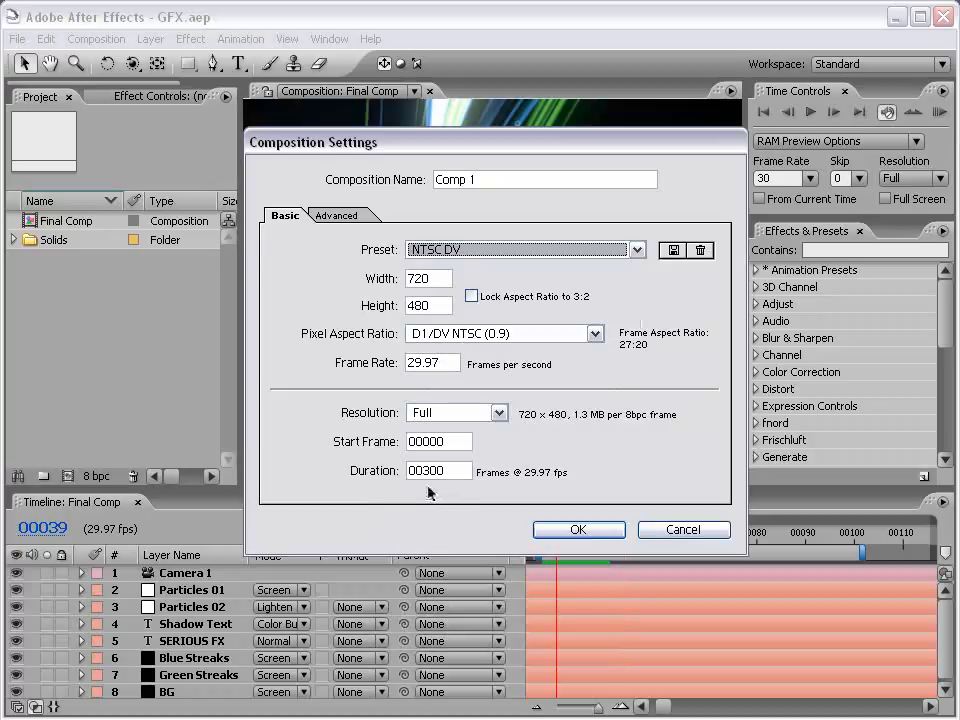
# Create the 720 × 480 NTSC DV composition lasting 300 frames and add the text "SERIOUS FX" near the frame's centre.
pyautogui.click(577, 531)
pyautogui.press(',')
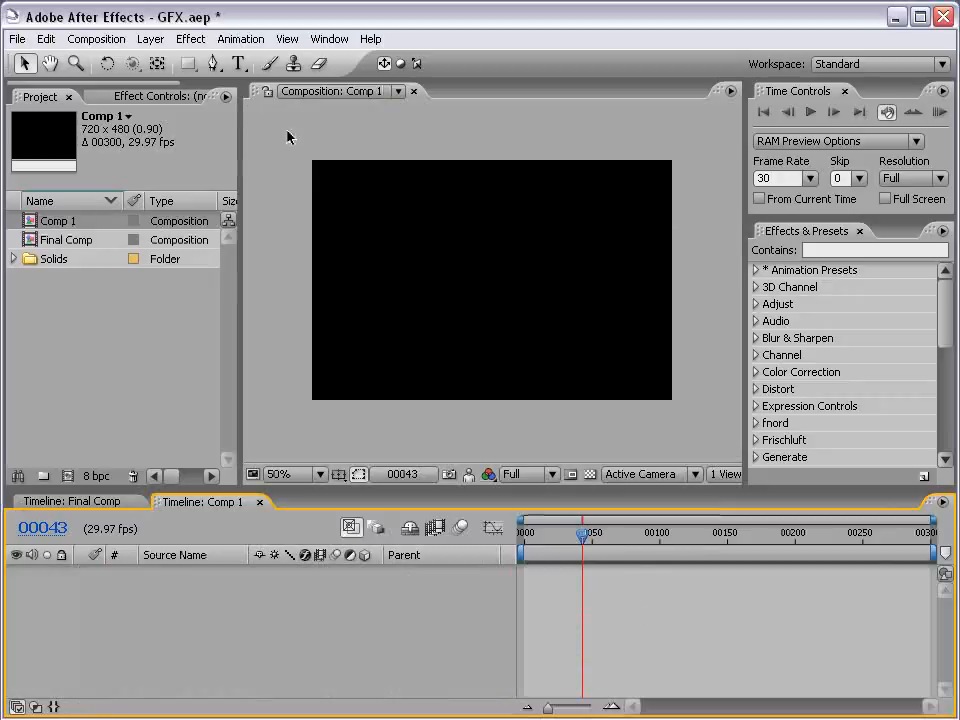
pyautogui.click(238, 63)
pyautogui.click(483, 279)
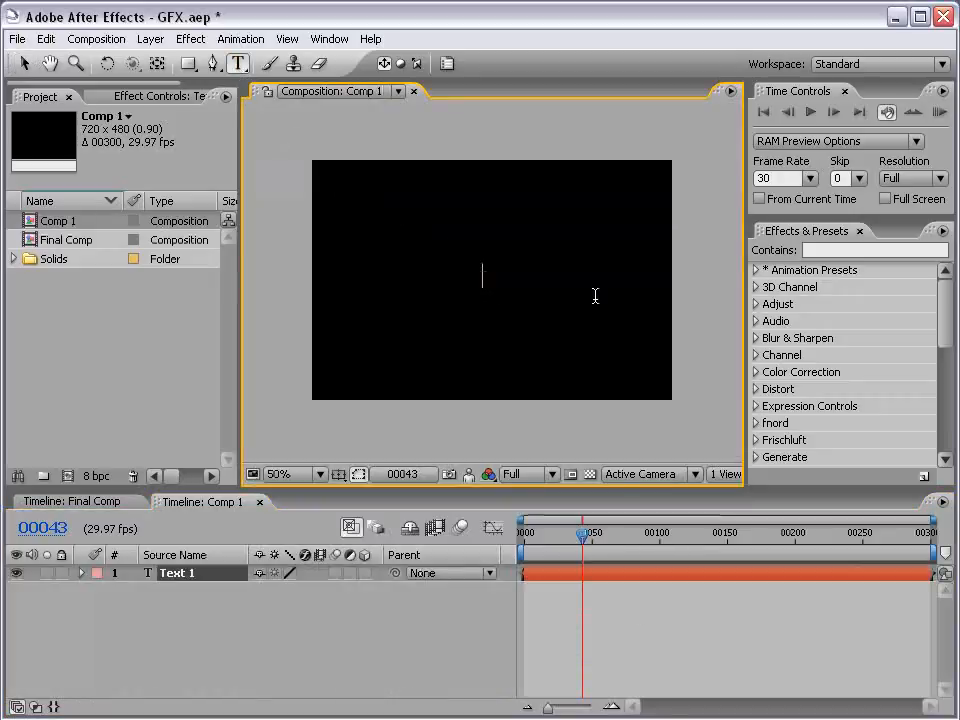
pyautogui.write('SERI')
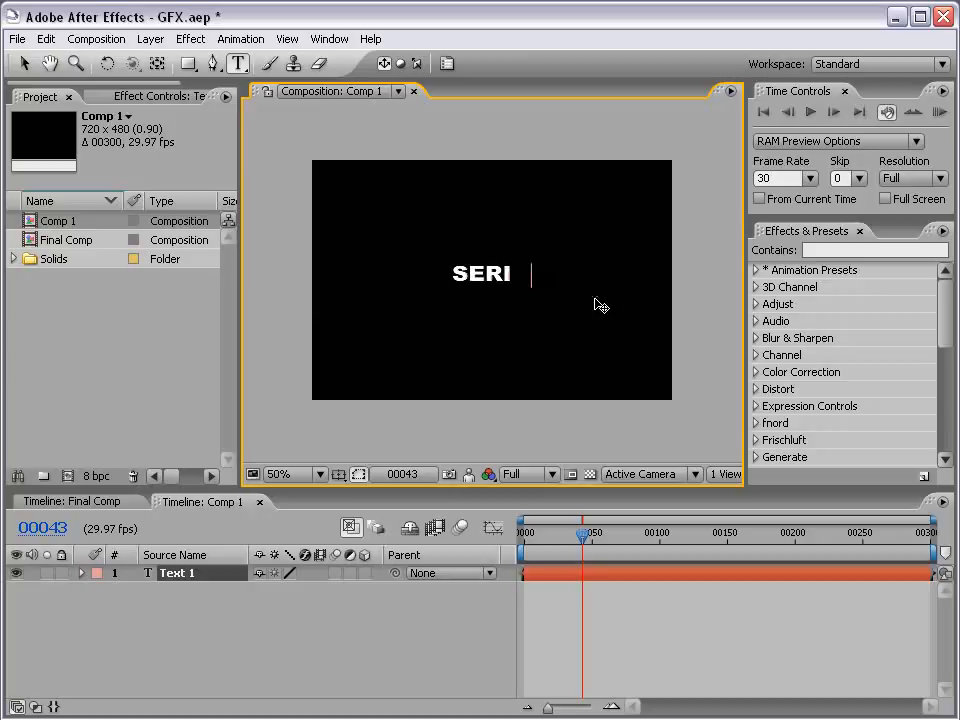
pyautogui.write('OUS FX')
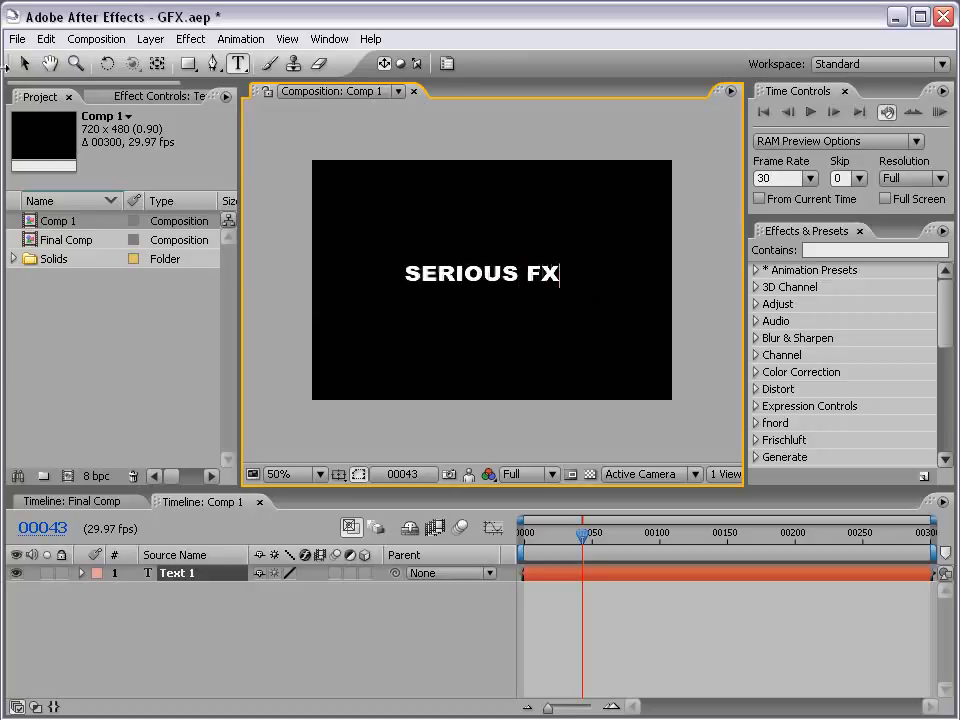
# Move the SERIOUS FX text slightly down and to the right, closer to the frame's centre, and deselect it.
pyautogui.click(22, 63)
pyautogui.click(561, 291)
pyautogui.click(523, 287)
pyautogui.click(521, 340)
pyautogui.scroll(1, 531, 341)
pyautogui.scroll(-1, 531, 341)
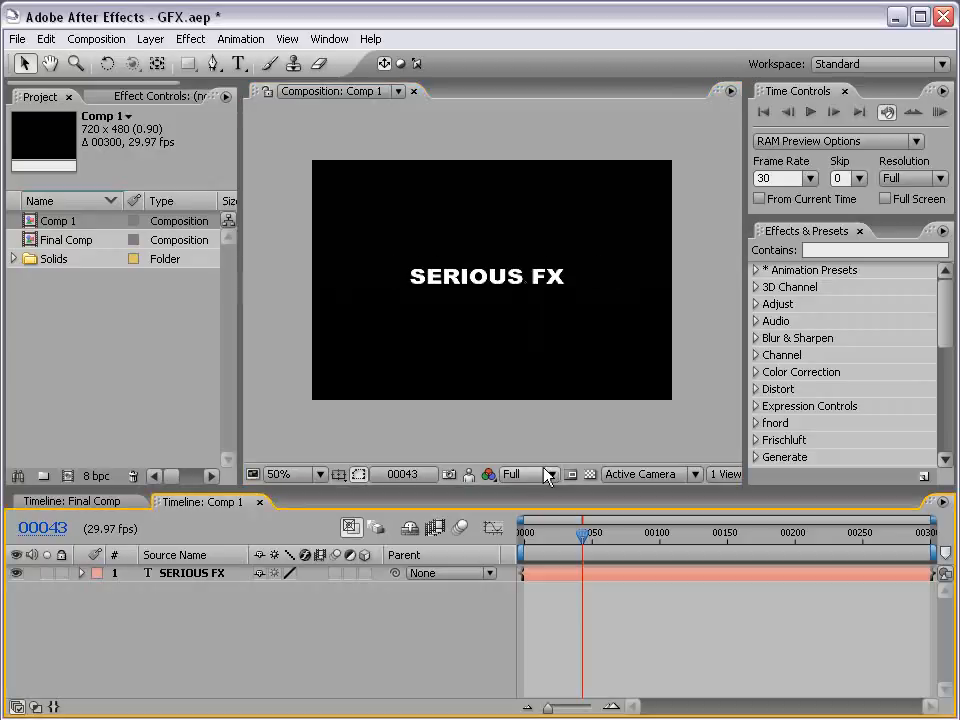
# Add a gray solid layer 300 pixels wide and 600 pixels high above the text.
pyautogui.click(150, 39)
pyautogui.moveTo(300, 60)
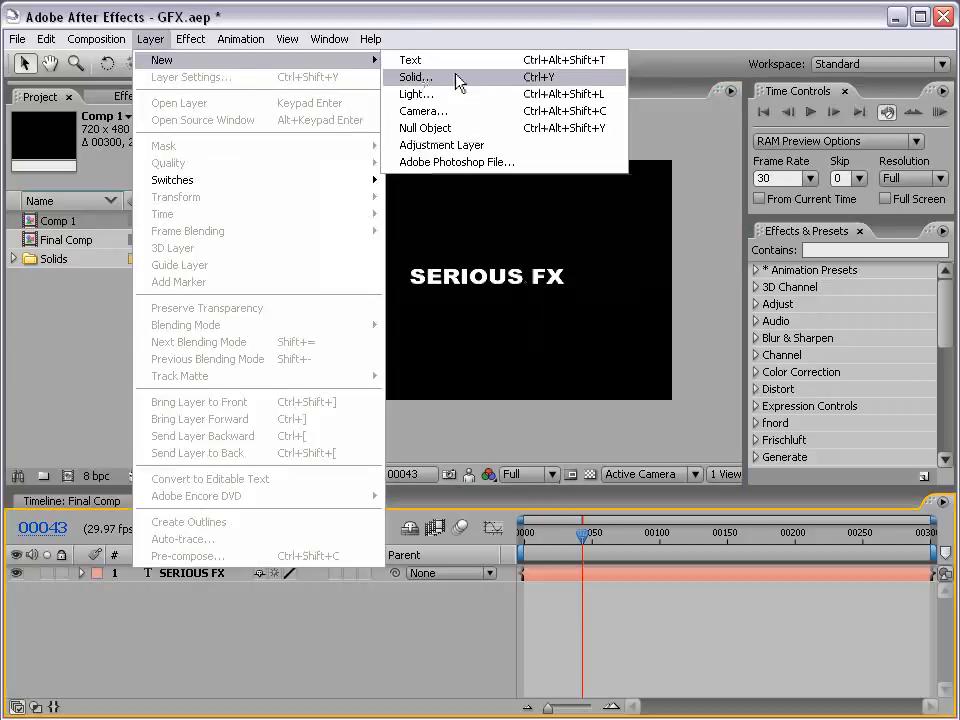
pyautogui.click(458, 80)
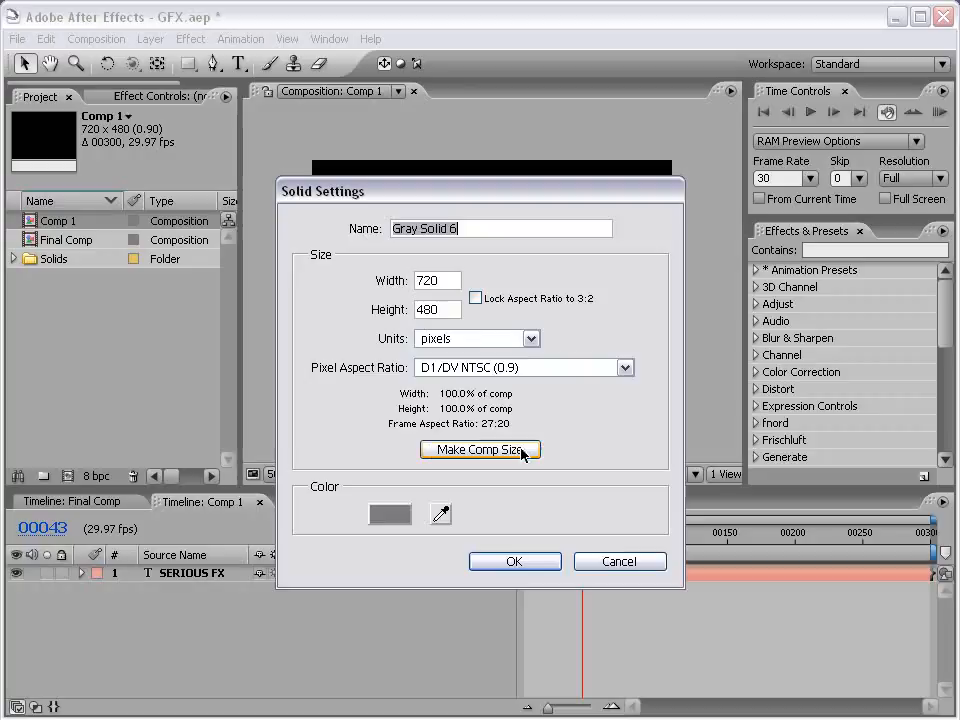
pyautogui.press('Tab')
pyautogui.write('300')
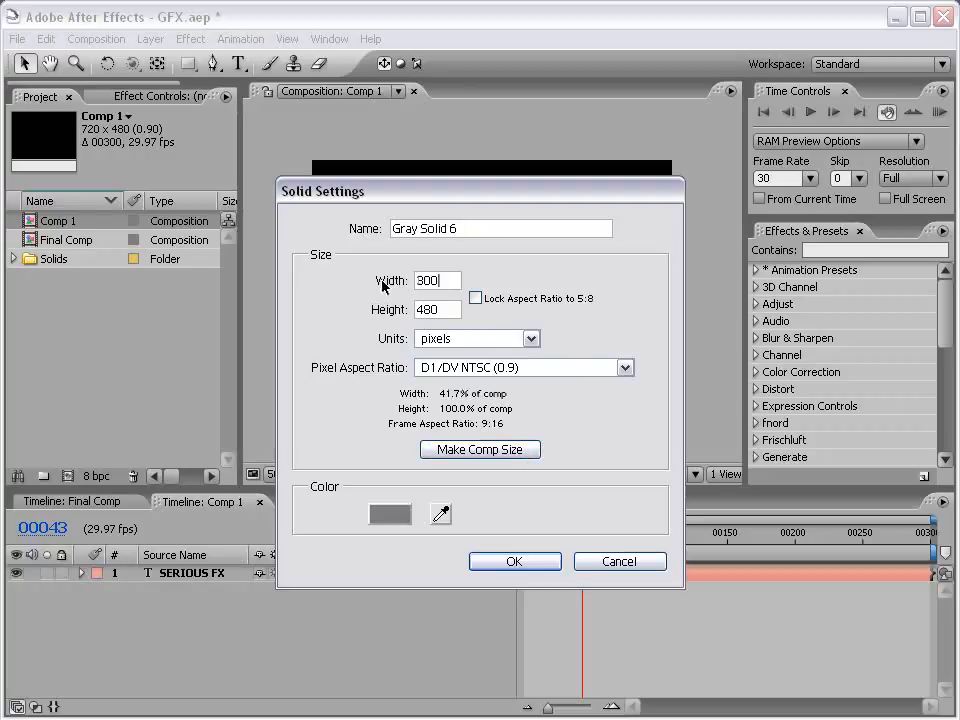
pyautogui.press('Tab')
pyautogui.write('600')
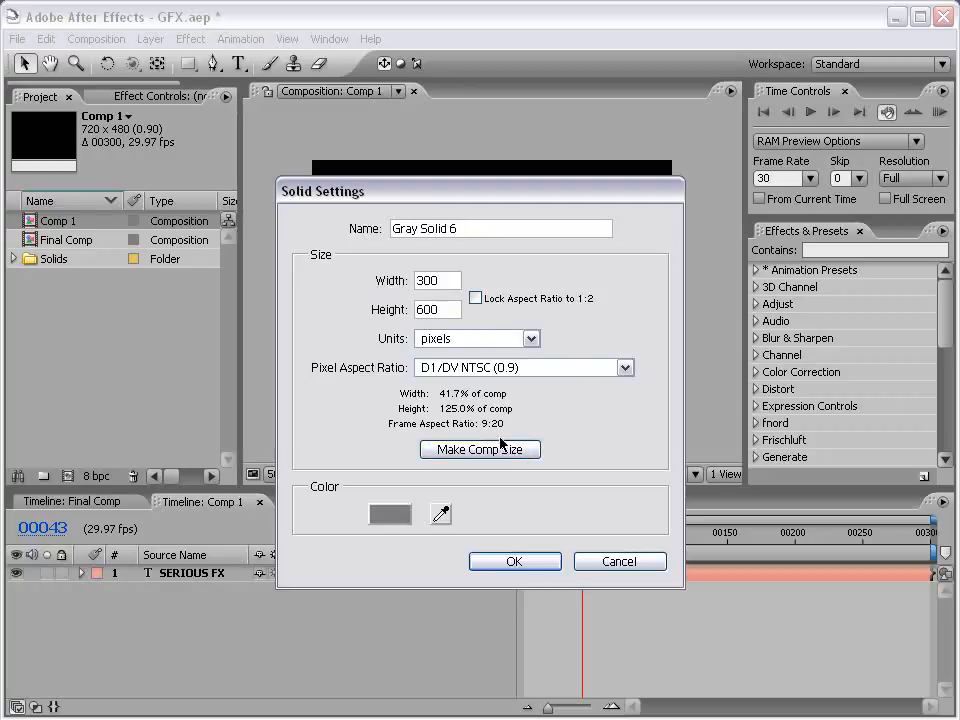
pyautogui.click(522, 566)
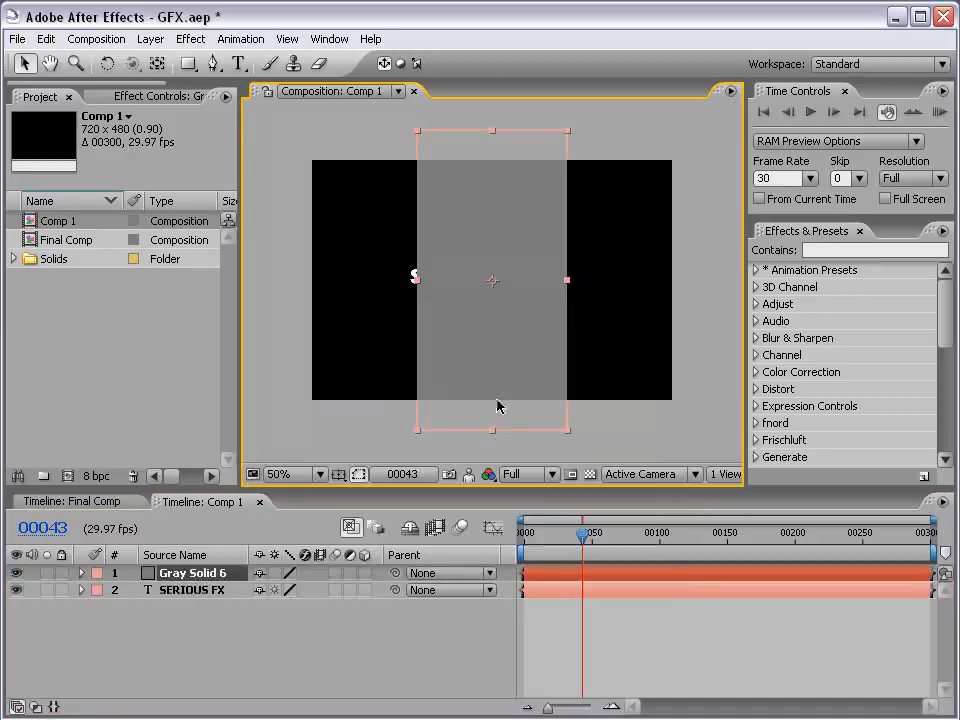
# Apply Fractal Noise to the gray solid and widen the area showing its effect settings.
pyautogui.click(190, 39)
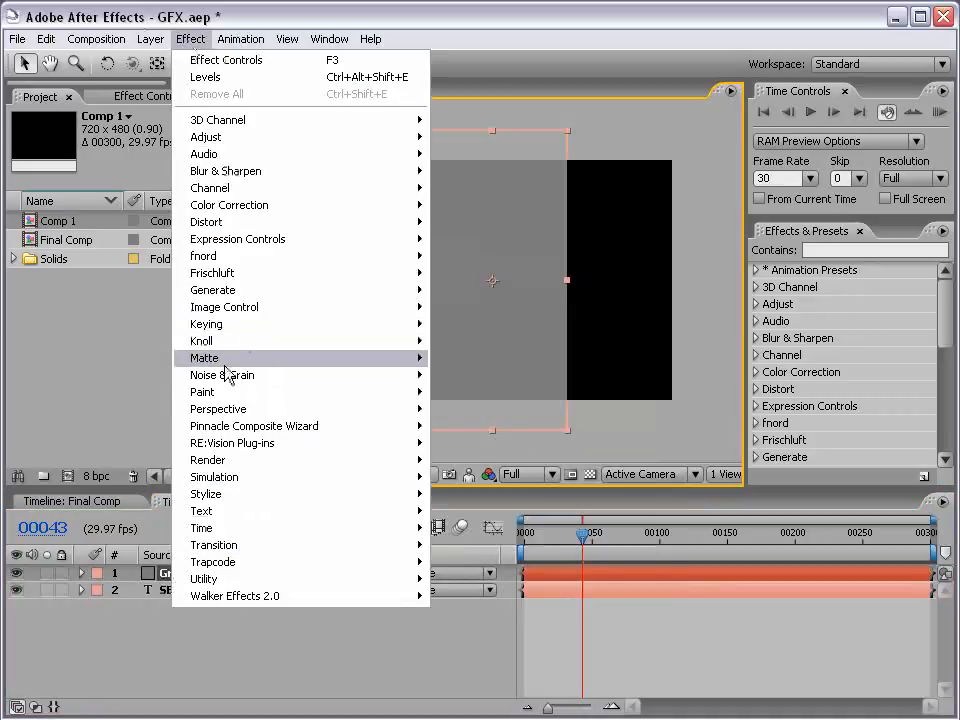
pyautogui.moveTo(229, 375)
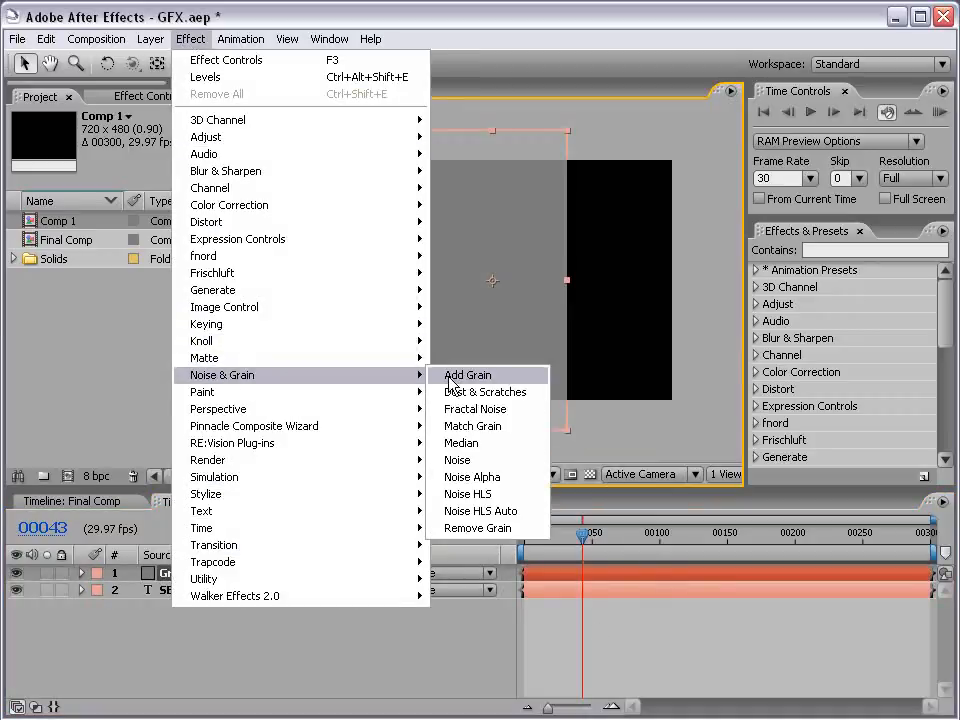
pyautogui.click(530, 416)
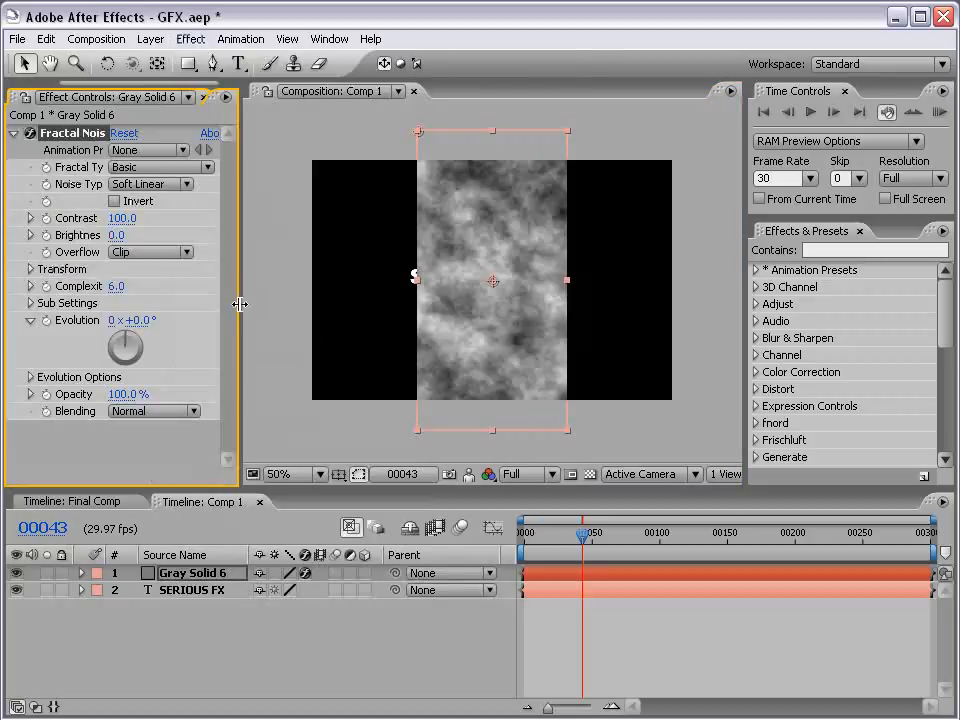
pyautogui.moveTo(240, 304); pyautogui.dragTo(336, 303)
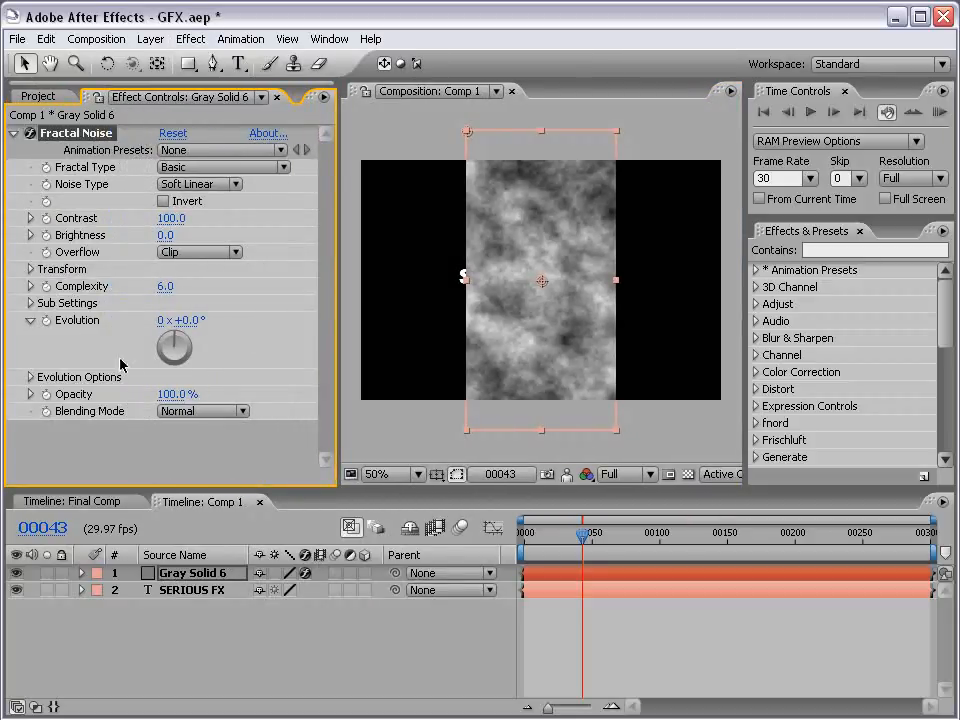
# Turn off Uniform Scaling in the Fractal Noise transform settings and reduce the scale width to 72.5.
pyautogui.click(31, 270)
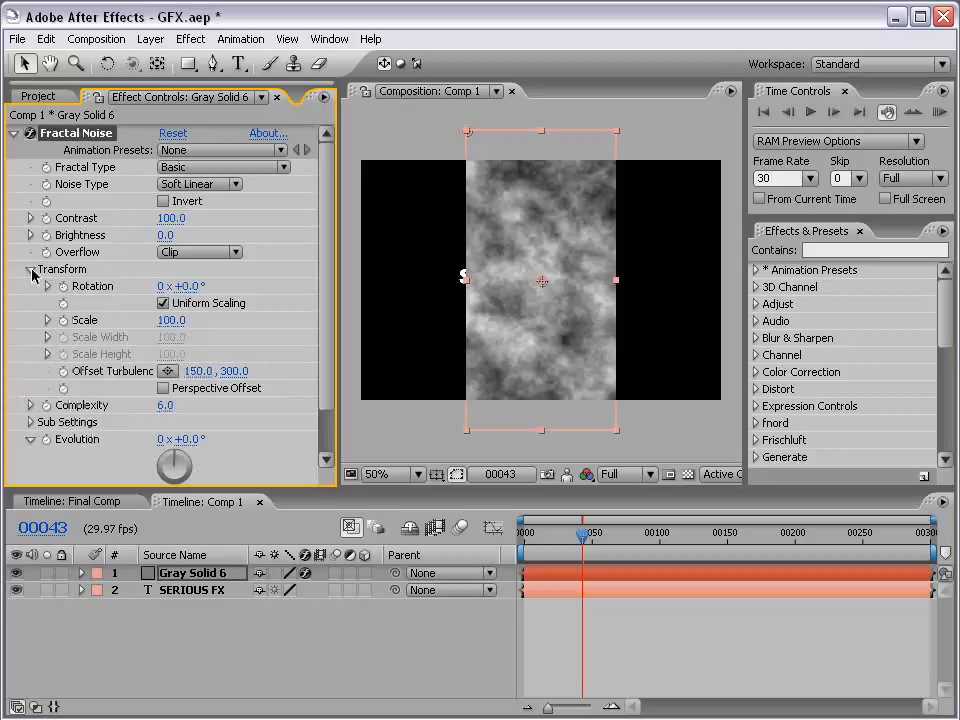
pyautogui.click(163, 304)
pyautogui.moveTo(110, 368); pyautogui.dragTo(137, 362)
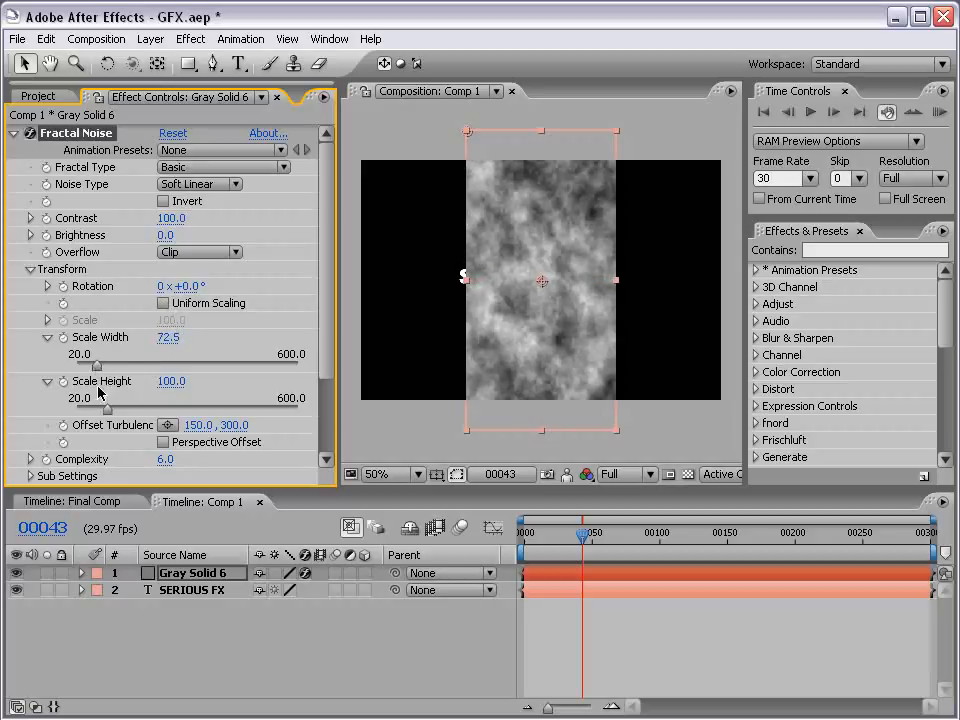
# Set the Fractal Noise scale height to 3000 to stretch the noise into vertical streaks.
pyautogui.click(166, 382)
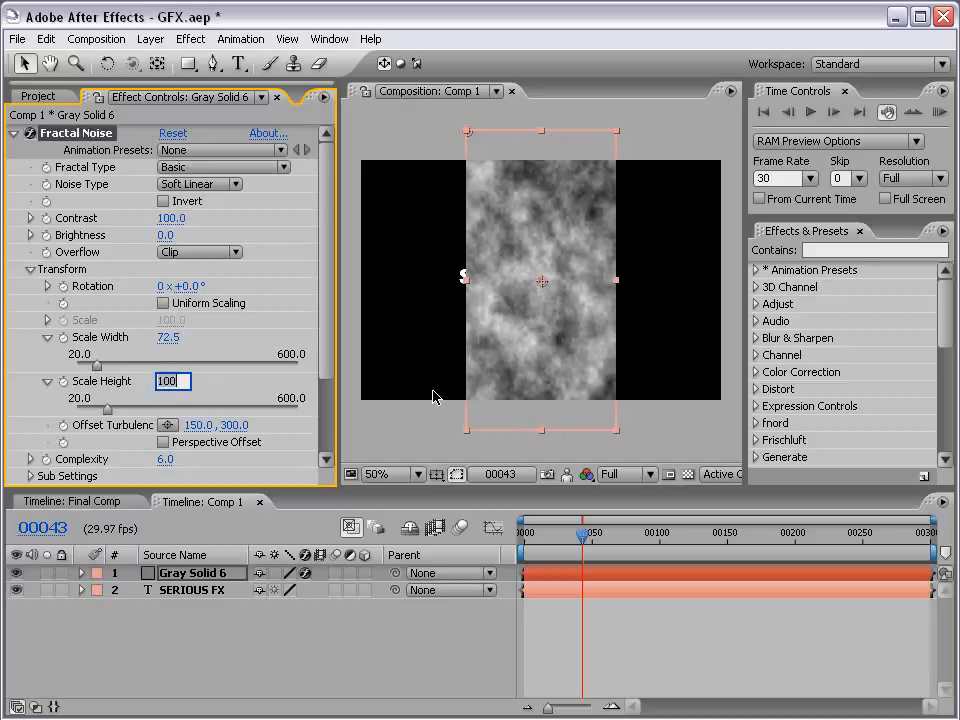
pyautogui.write('3000')
pyautogui.press('Return')
pyautogui.moveTo(318, 410)
pyautogui.mouseDown()
pyautogui.moveTo(223, 409)
pyautogui.moveTo(317, 410)
pyautogui.mouseUp()
pyautogui.click(166, 381)
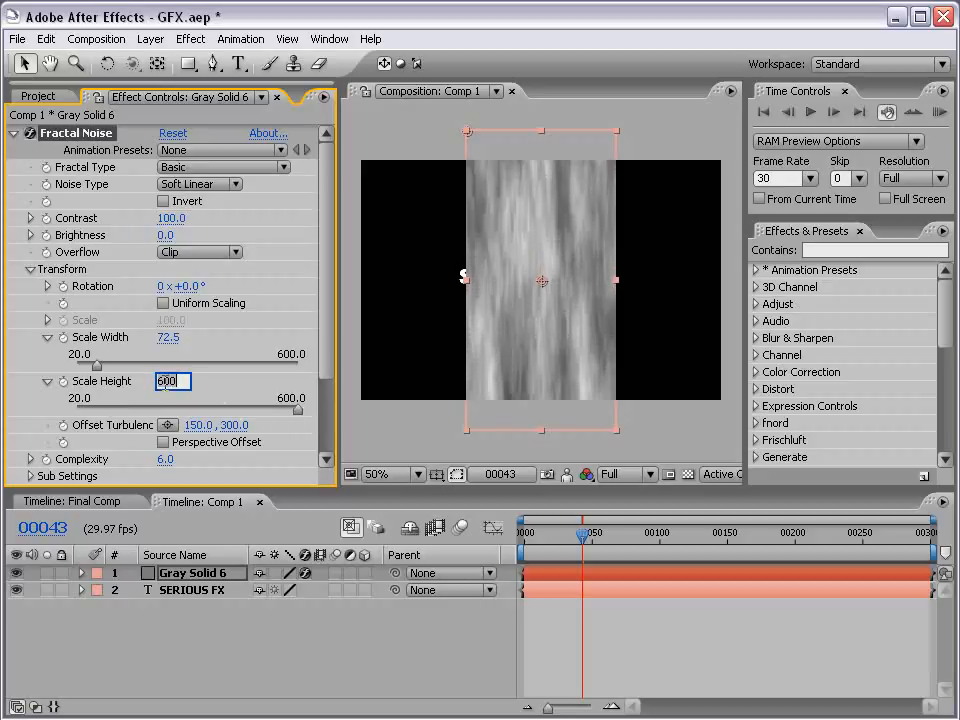
pyautogui.write('2500')
pyautogui.press('Return')
pyautogui.click(166, 384)
pyautogui.write('3000')
pyautogui.press('Return')
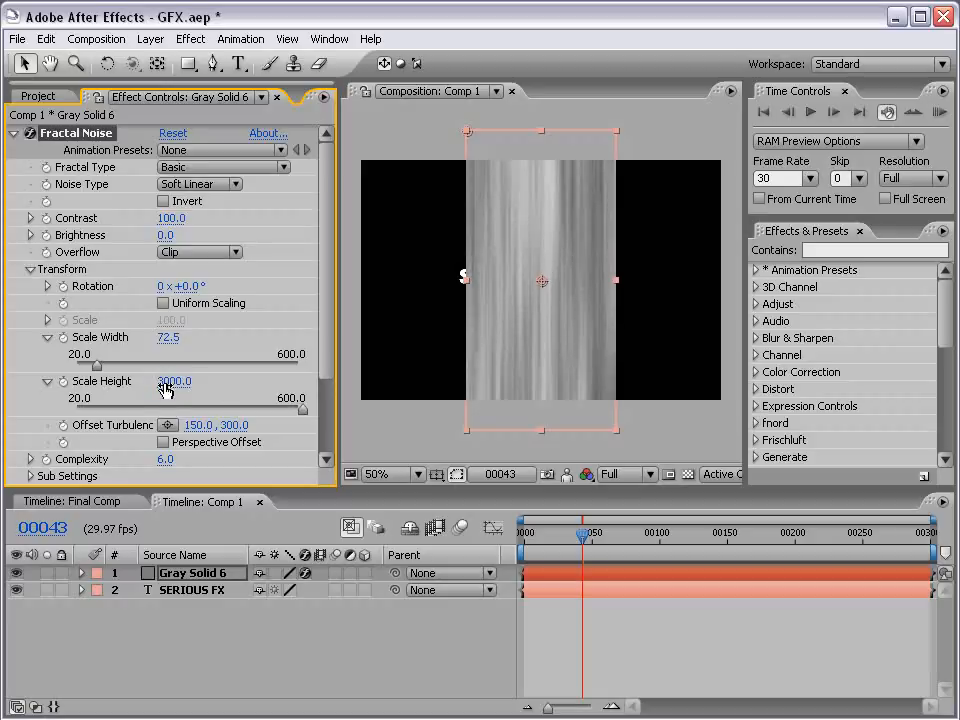
# Set the Fractal Noise scale width to 75.
pyautogui.moveTo(98, 367)
pyautogui.mouseDown()
pyautogui.moveTo(113, 367)
pyautogui.moveTo(102, 367)
pyautogui.mouseUp()
pyautogui.click(164, 341)
pyautogui.write('75')
pyautogui.press('Return')
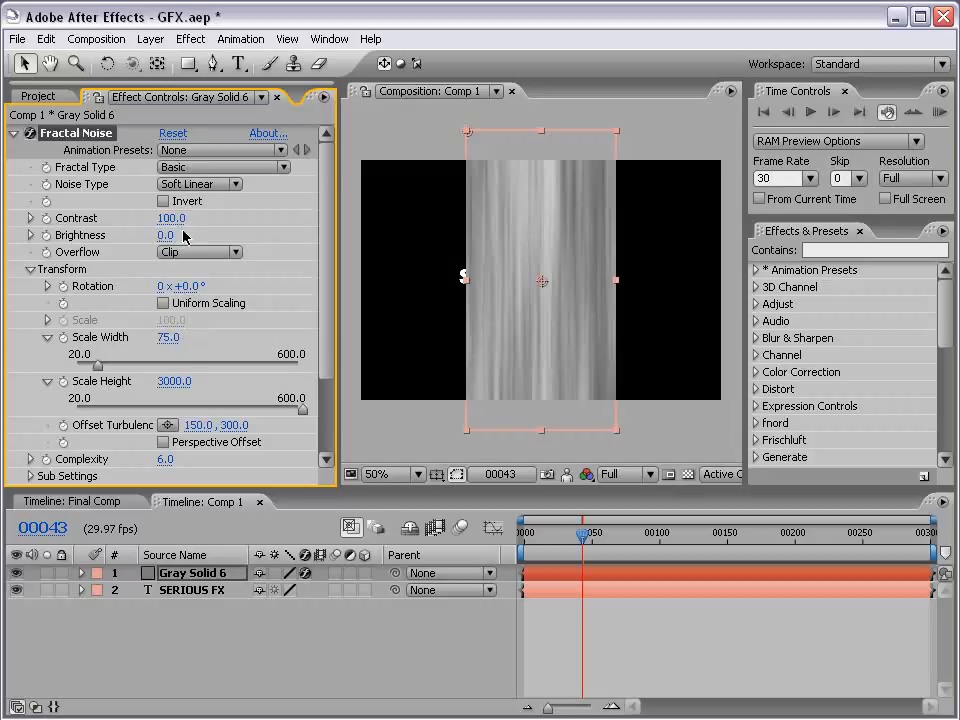
# Set the Fractal Noise contrast to 500 and brightness to -85, and deselect the solid.
pyautogui.moveTo(170, 218); pyautogui.dragTo(348, 212)
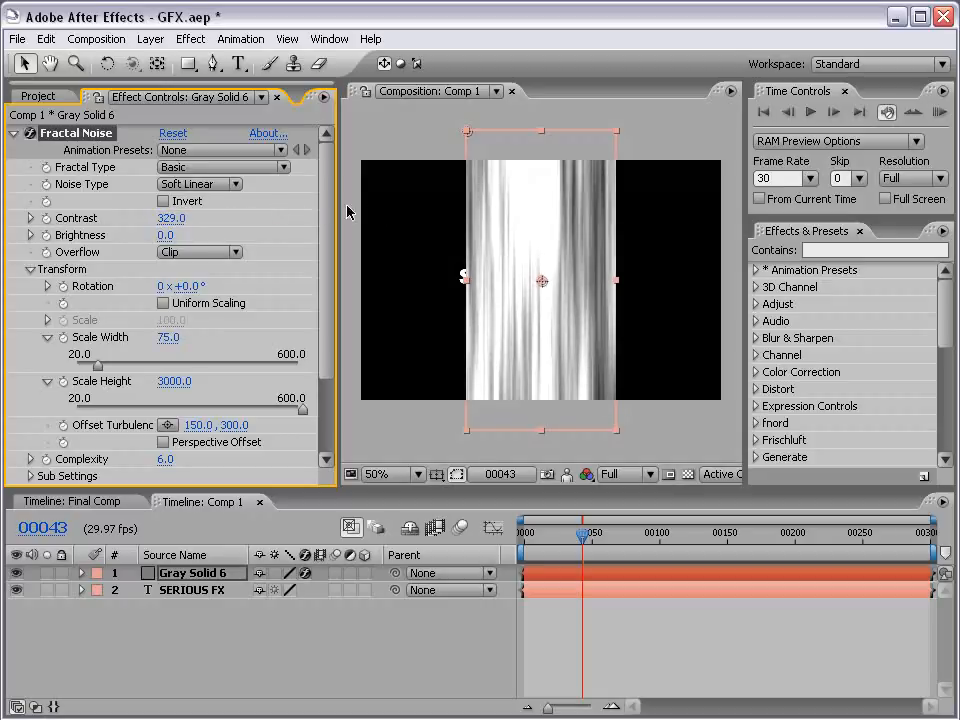
pyautogui.click(170, 218)
pyautogui.write('500')
pyautogui.press('Return')
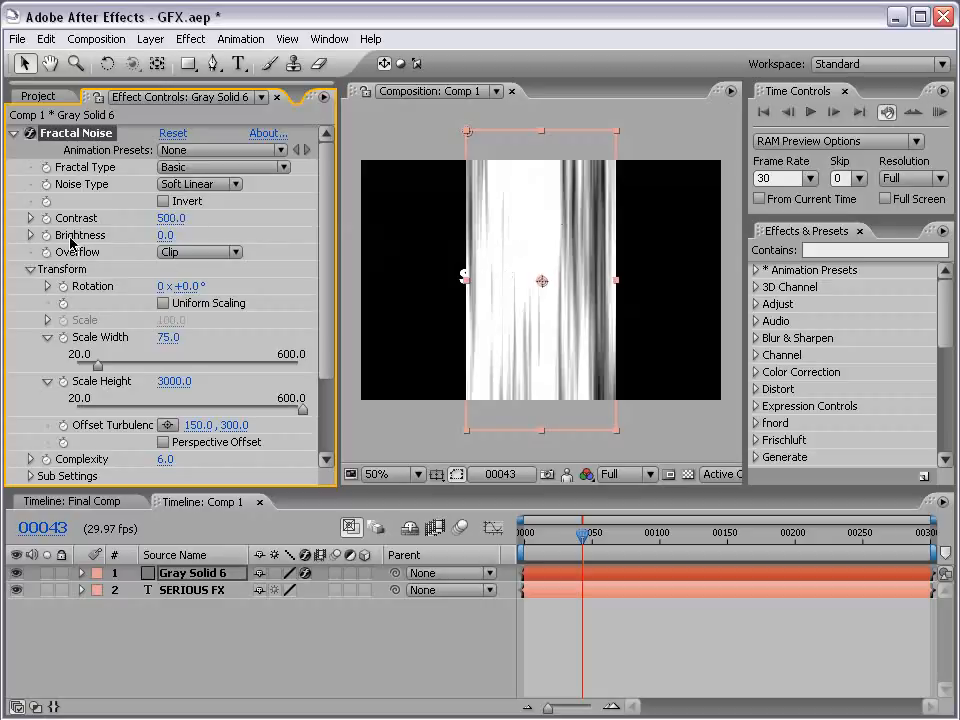
pyautogui.moveTo(166, 235); pyautogui.dragTo(79, 235)
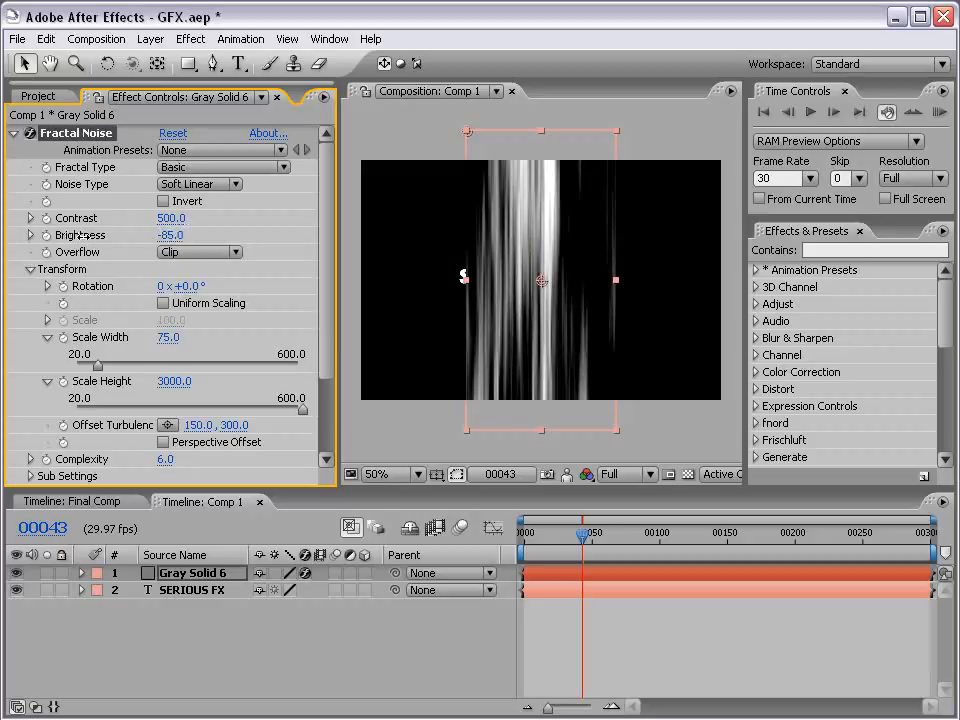
pyautogui.click(587, 608)
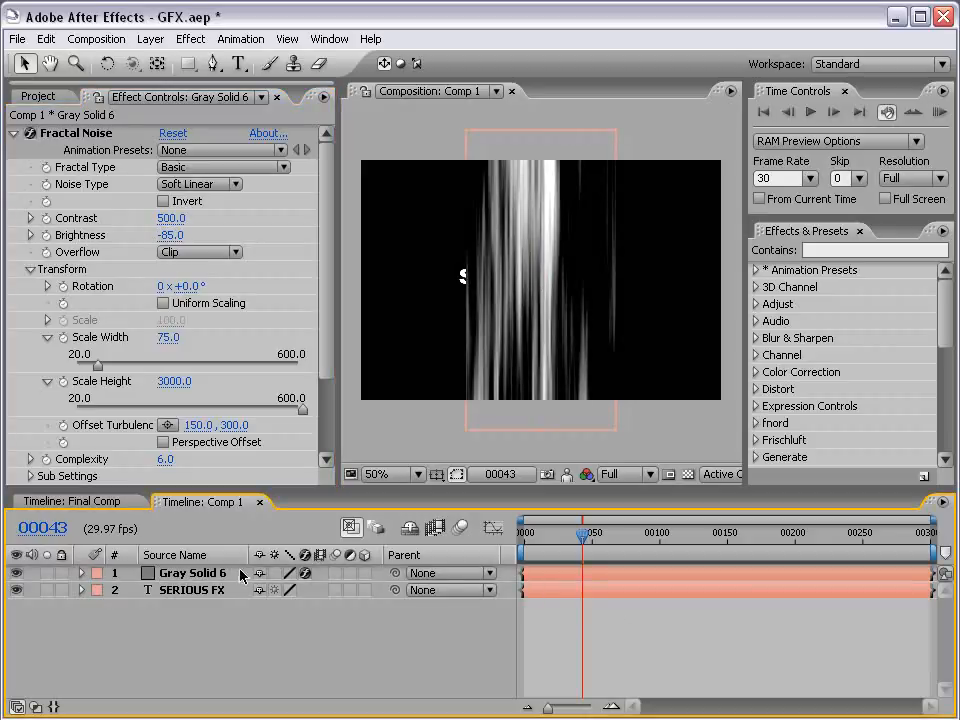
# At frame 0, try out the noise Evolution, undo the trial change and start keyframing Evolution at 0 revolutions.
pyautogui.moveTo(584, 541); pyautogui.dragTo(520, 541)
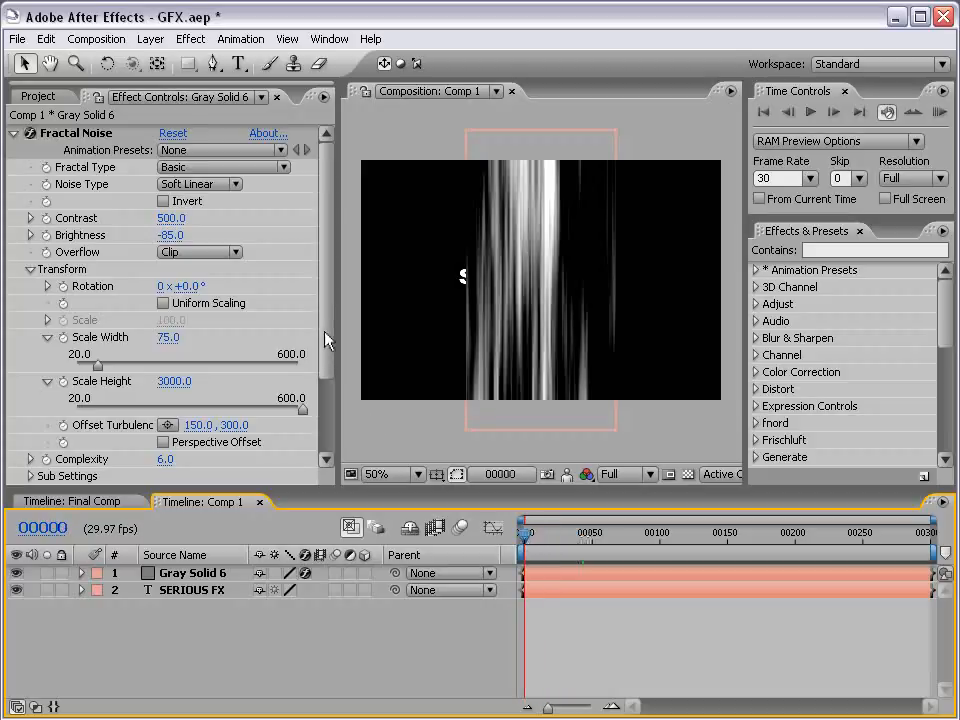
pyautogui.scroll(-3, 243, 248)
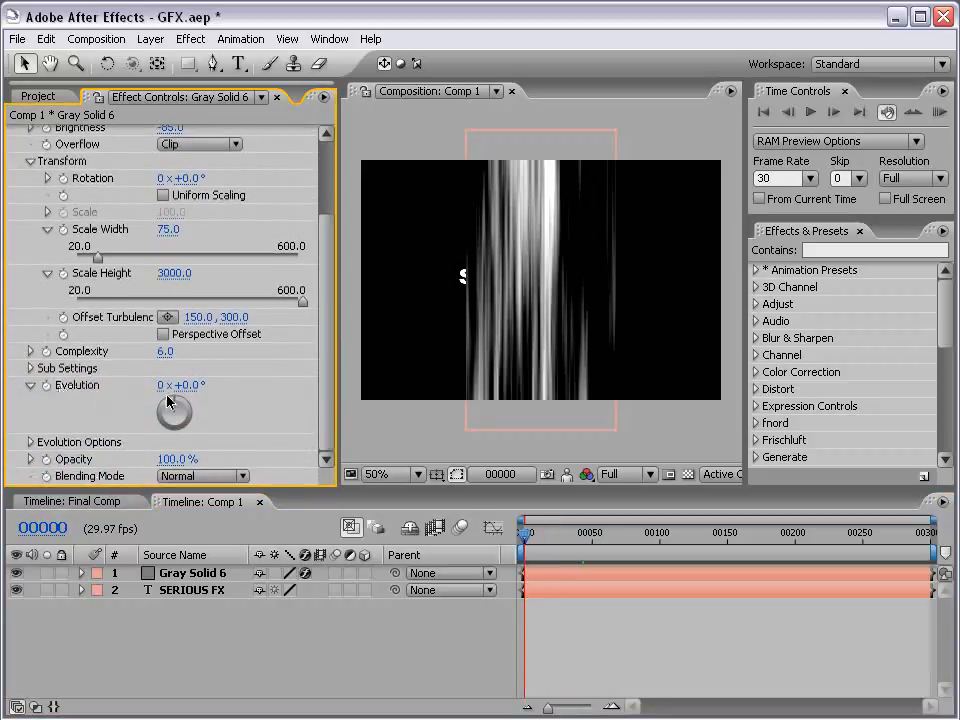
pyautogui.moveTo(201, 385); pyautogui.dragTo(959, 386)
pyautogui.hotkey('ctrl', 'z')
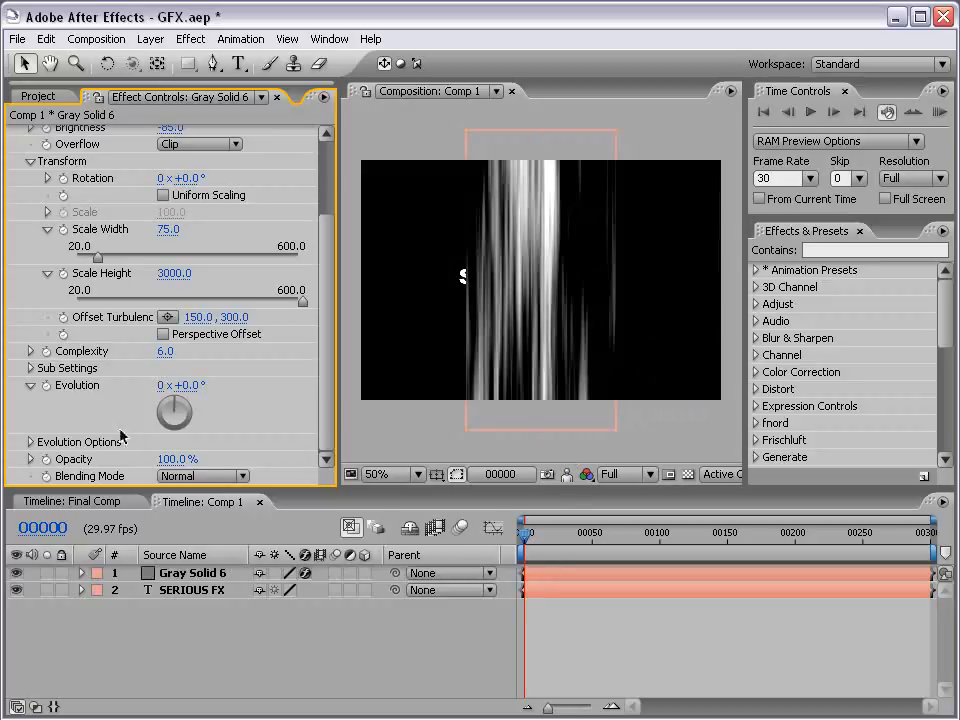
pyautogui.click(46, 389)
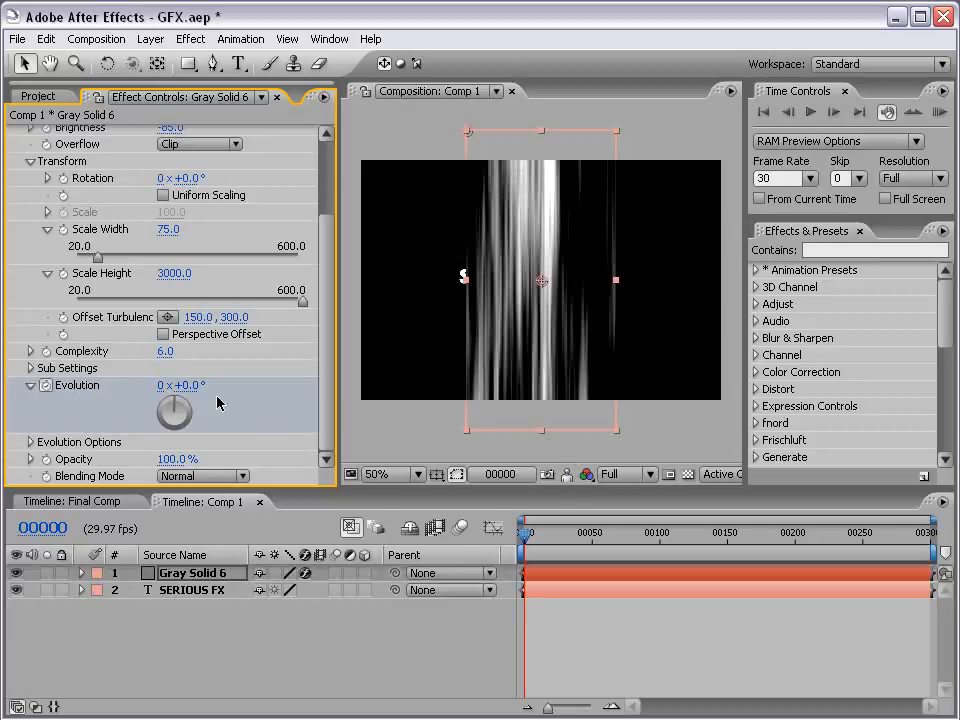
# Keyframe Evolution at 1 revolution on frame 200 and return to frame 0.
pyautogui.moveTo(585, 543); pyautogui.dragTo(796, 572)
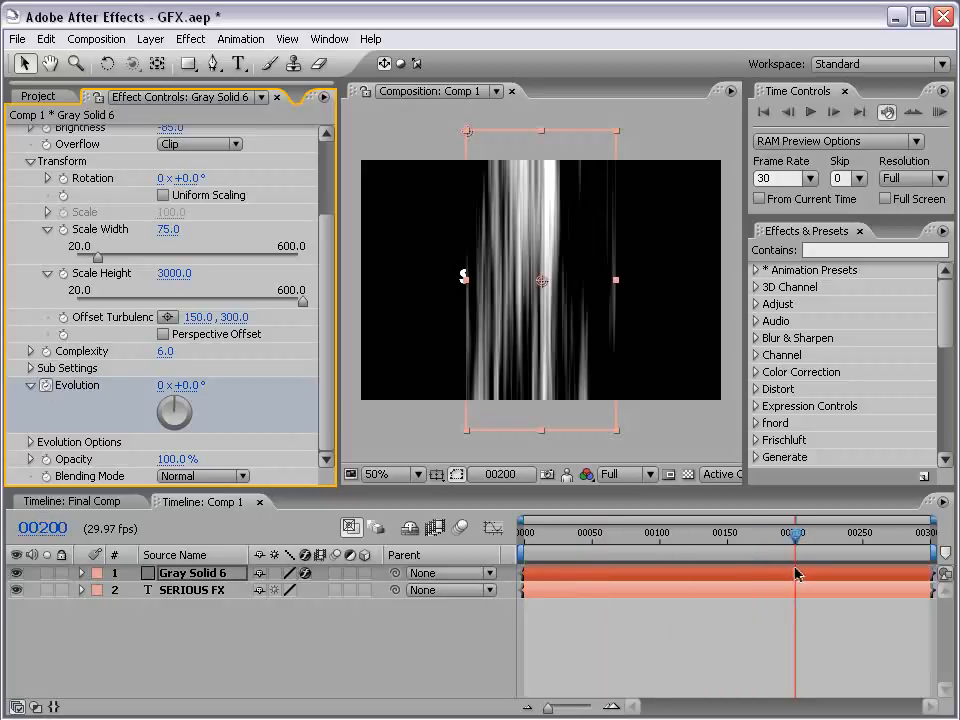
pyautogui.click(161, 385)
pyautogui.write('1')
pyautogui.press('Return')
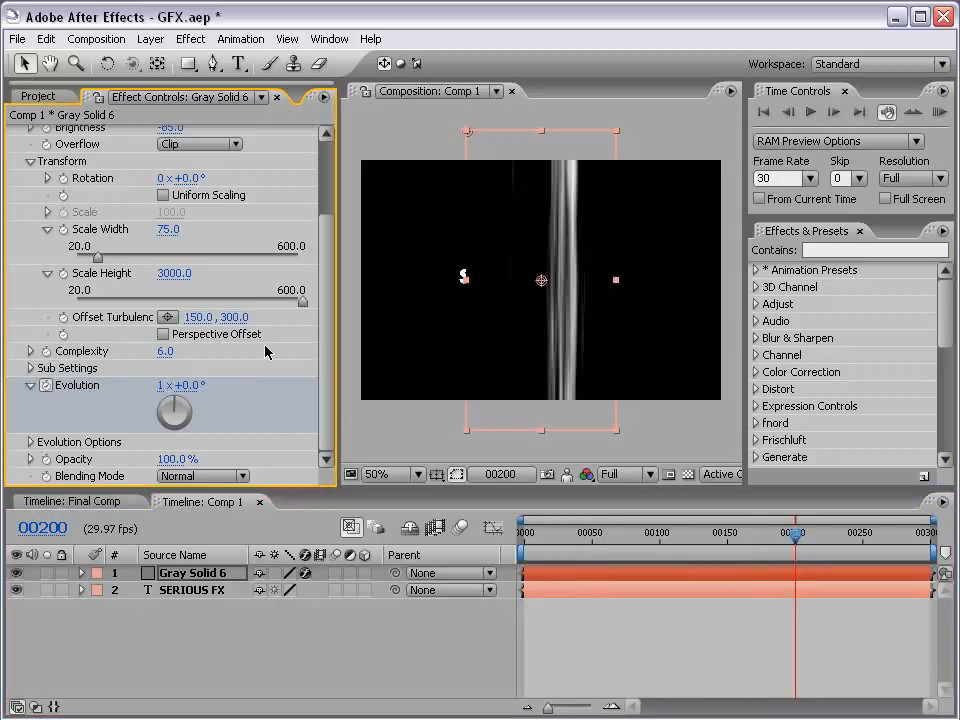
pyautogui.moveTo(546, 537); pyautogui.dragTo(522, 537)
# Apply the Bezier Warp distortion to the gray solid and enlarge the area showing its settings.
pyautogui.click(190, 39)
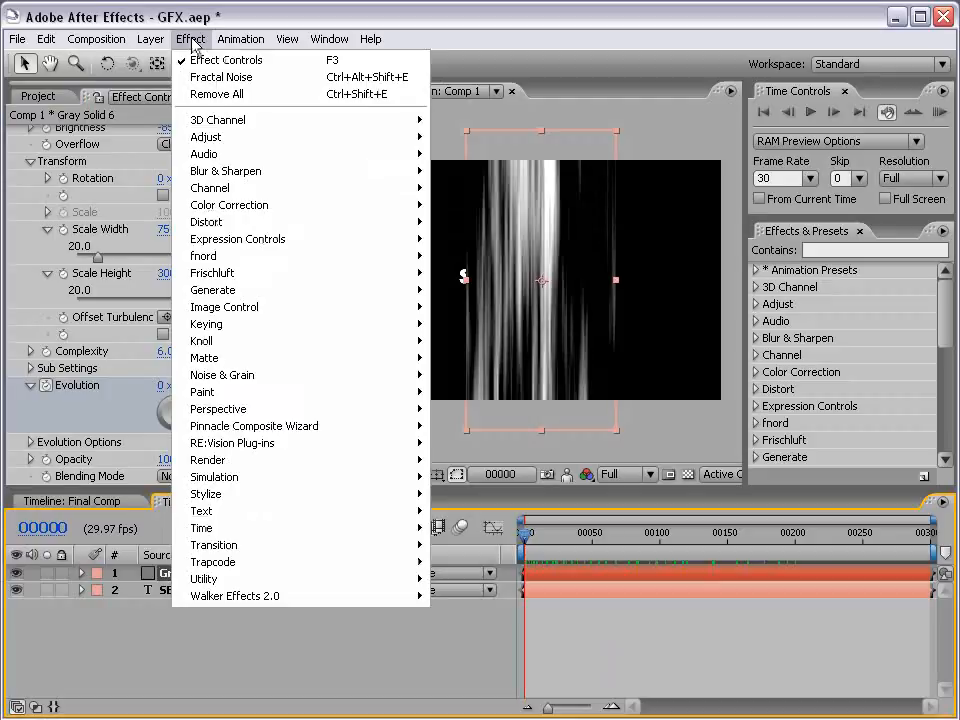
pyautogui.moveTo(405, 222)
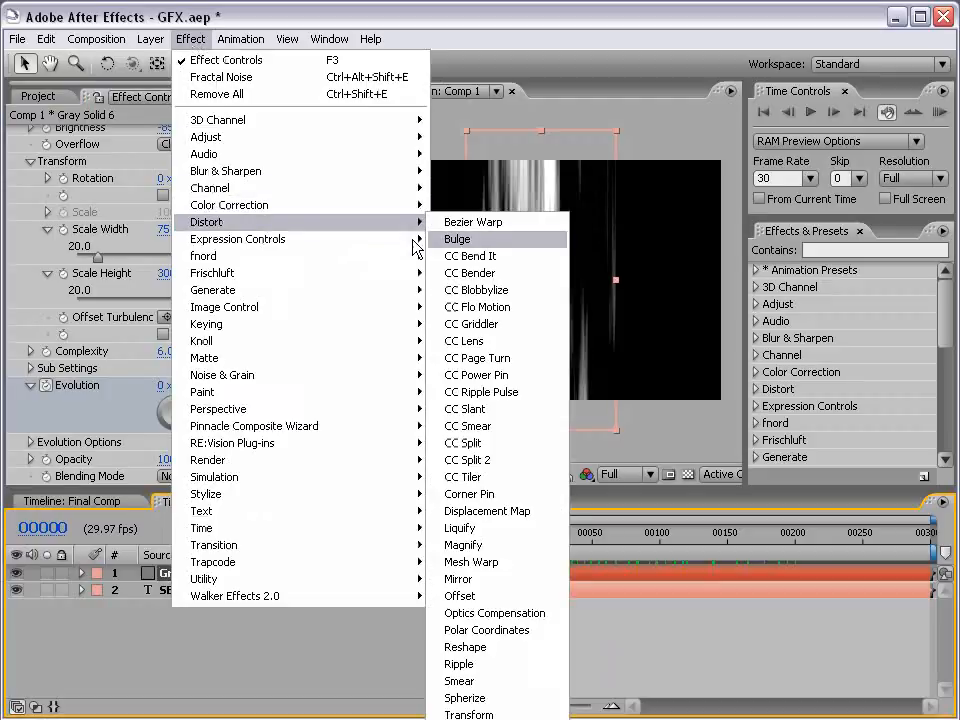
pyautogui.click(538, 228)
pyautogui.moveTo(525, 488); pyautogui.dragTo(525, 564)
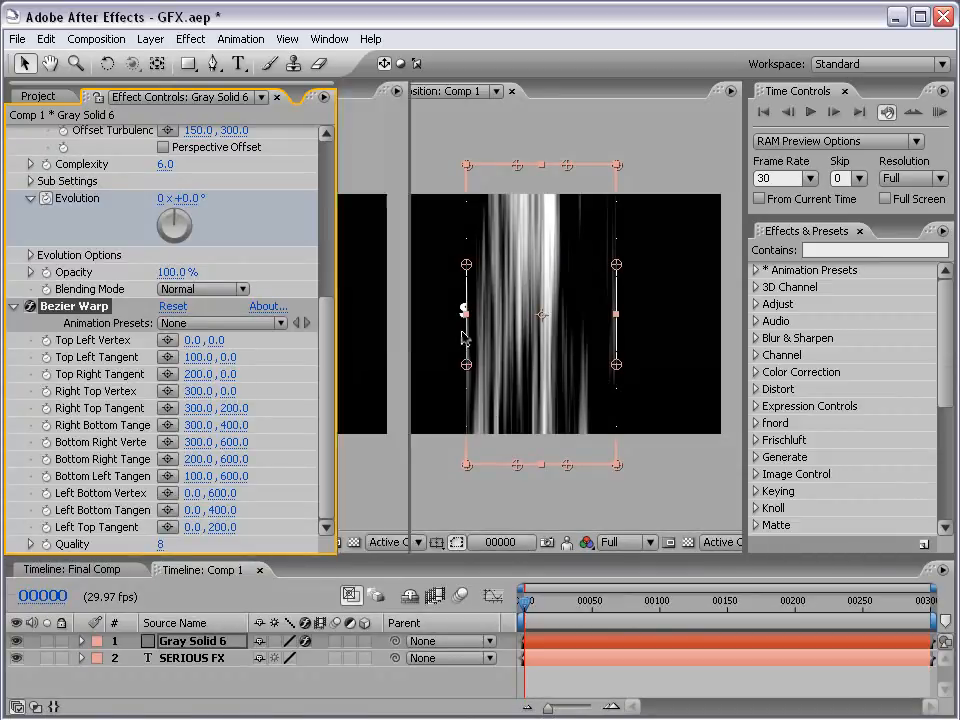
# Maximize the composition view and curve the streaks by pulling both right-side warp tangents inward and the top right vertex outward.
pyautogui.press('`')
pyautogui.press('.')
pyautogui.press(',')
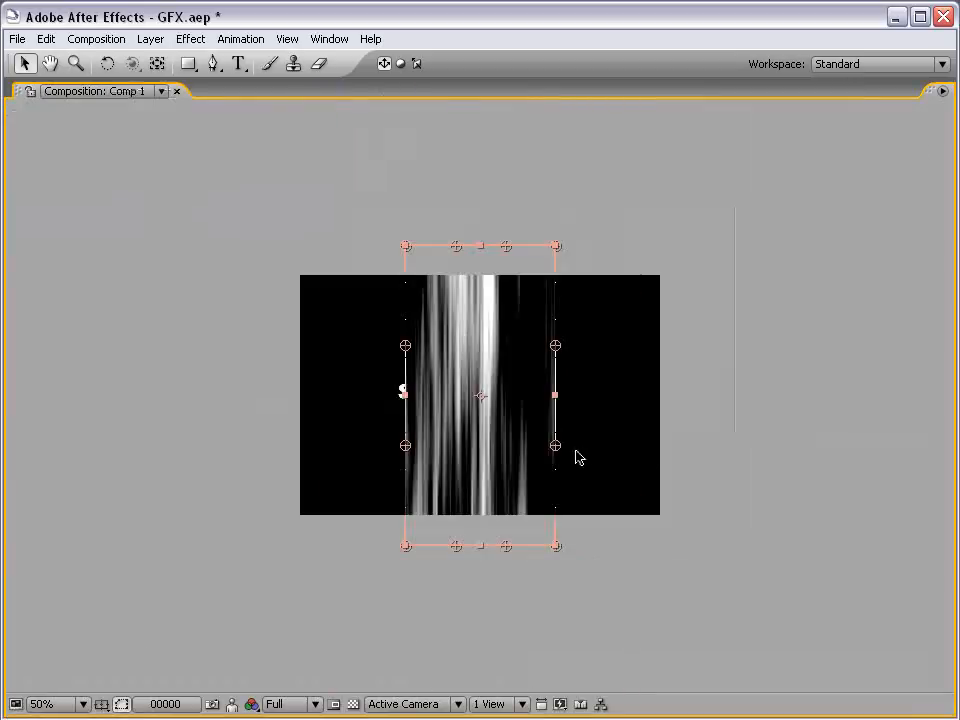
pyautogui.moveTo(556, 447); pyautogui.dragTo(514, 446)
pyautogui.moveTo(553, 347); pyautogui.dragTo(521, 346)
pyautogui.moveTo(557, 248); pyautogui.dragTo(606, 231)
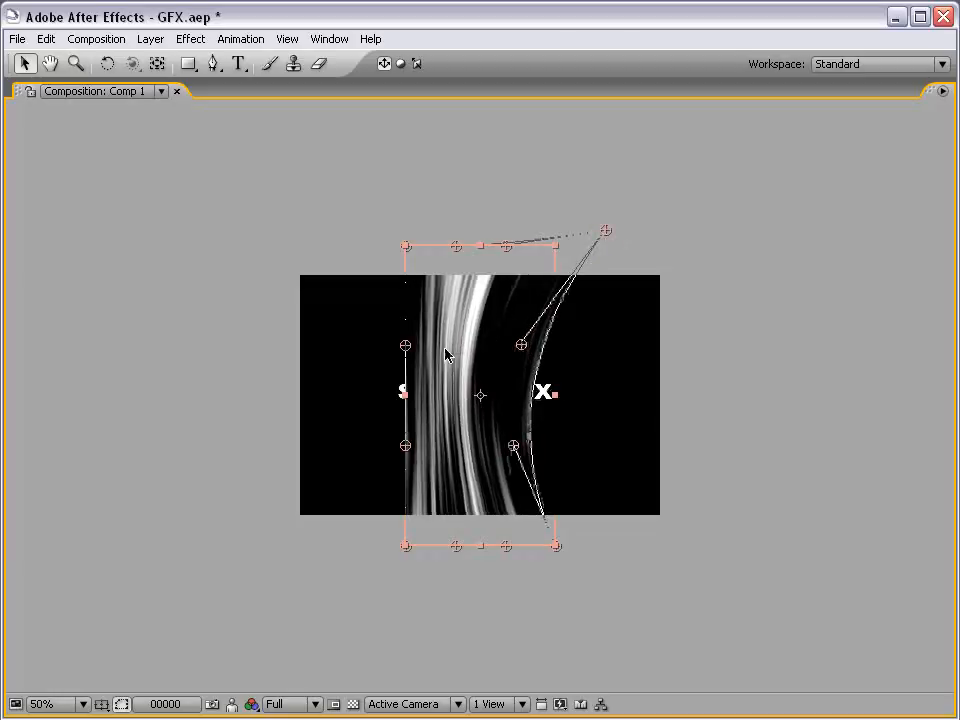
# Curve the streaks' left side by pulling both left tangents inward, the bottom left vertex outward and the top left vertex to about 38, -12.
pyautogui.moveTo(412, 345); pyautogui.dragTo(471, 358)
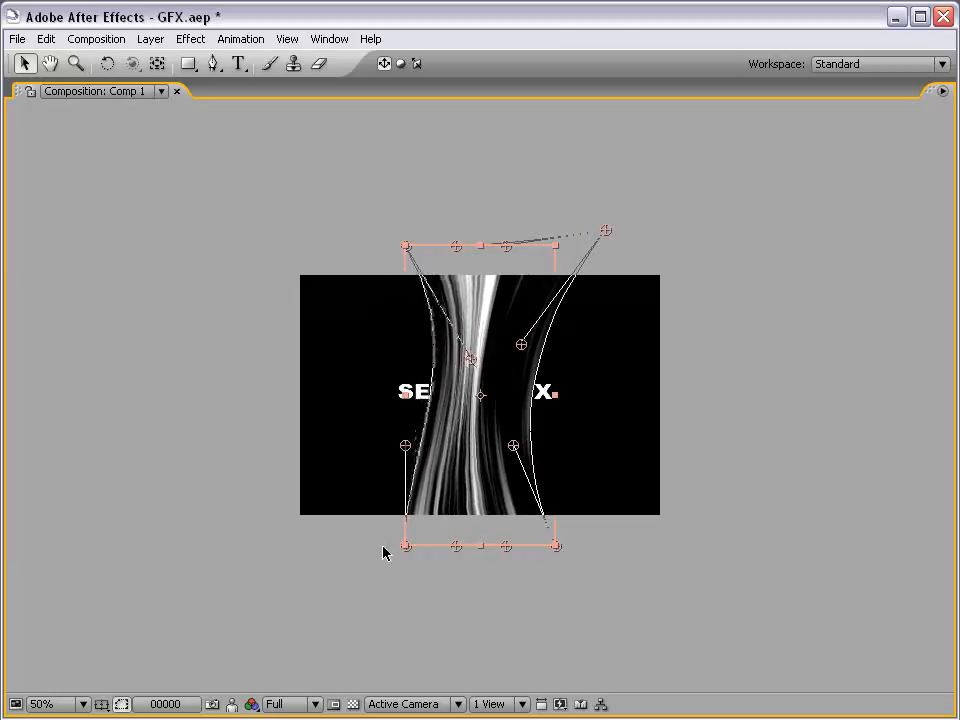
pyautogui.moveTo(404, 547); pyautogui.dragTo(335, 550)
pyautogui.moveTo(406, 446); pyautogui.dragTo(431, 420)
pyautogui.moveTo(514, 446); pyautogui.dragTo(506, 451)
pyautogui.moveTo(406, 246); pyautogui.dragTo(425, 240)
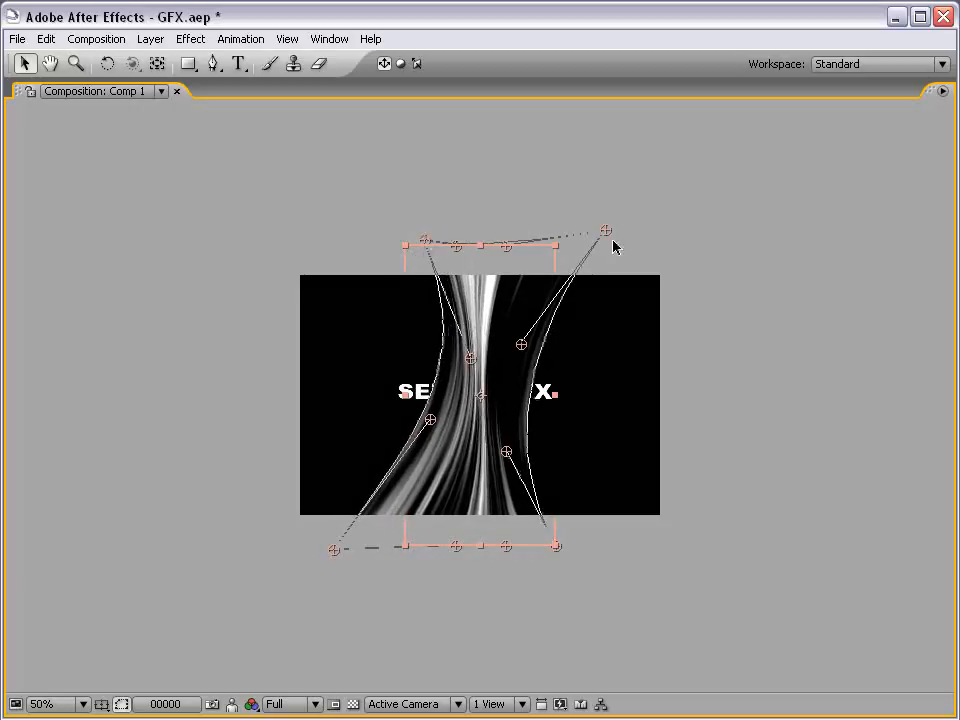
# Widen the warp with the top right vertex at about 494, -54, top tangents shifted right, and left bottom vertex at about -174, 610.
pyautogui.moveTo(607, 233); pyautogui.dragTo(653, 219)
pyautogui.moveTo(507, 249)
pyautogui.mouseDown()
pyautogui.moveTo(553, 251)
pyautogui.moveTo(544, 251)
pyautogui.mouseUp()
pyautogui.moveTo(463, 252); pyautogui.dragTo(484, 251)
pyautogui.moveTo(431, 420); pyautogui.dragTo(470, 424)
pyautogui.moveTo(333, 553); pyautogui.dragTo(320, 558)
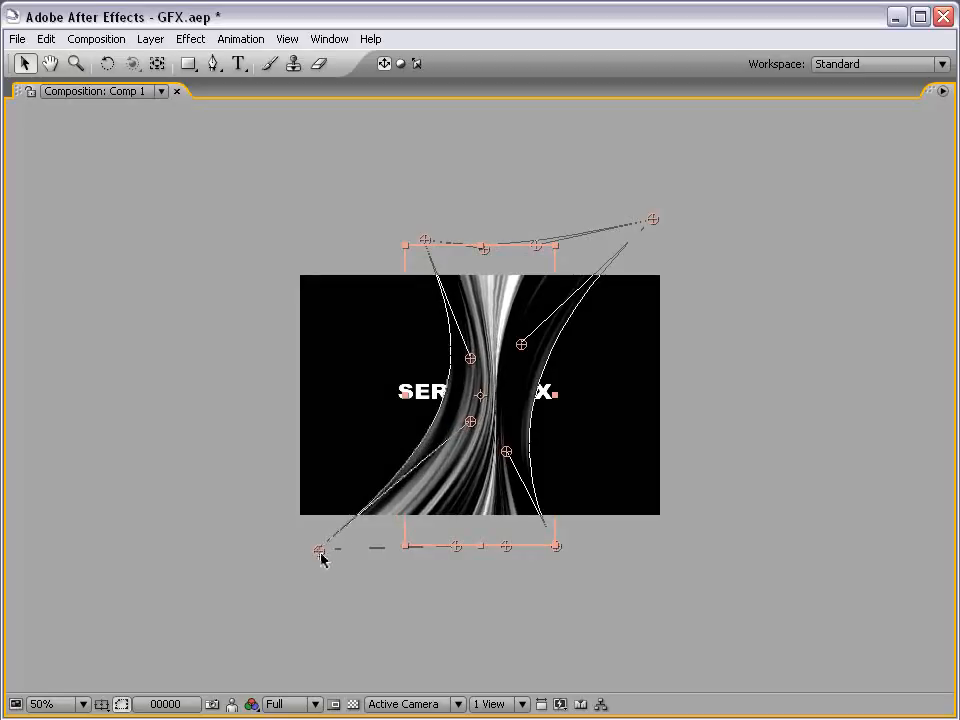
# Deselect the solid and examine the warped streaks at 100% without the layer outline.
pyautogui.click(625, 614)
pyautogui.press('.')
pyautogui.press(',')
pyautogui.press('`')
pyautogui.press('.')
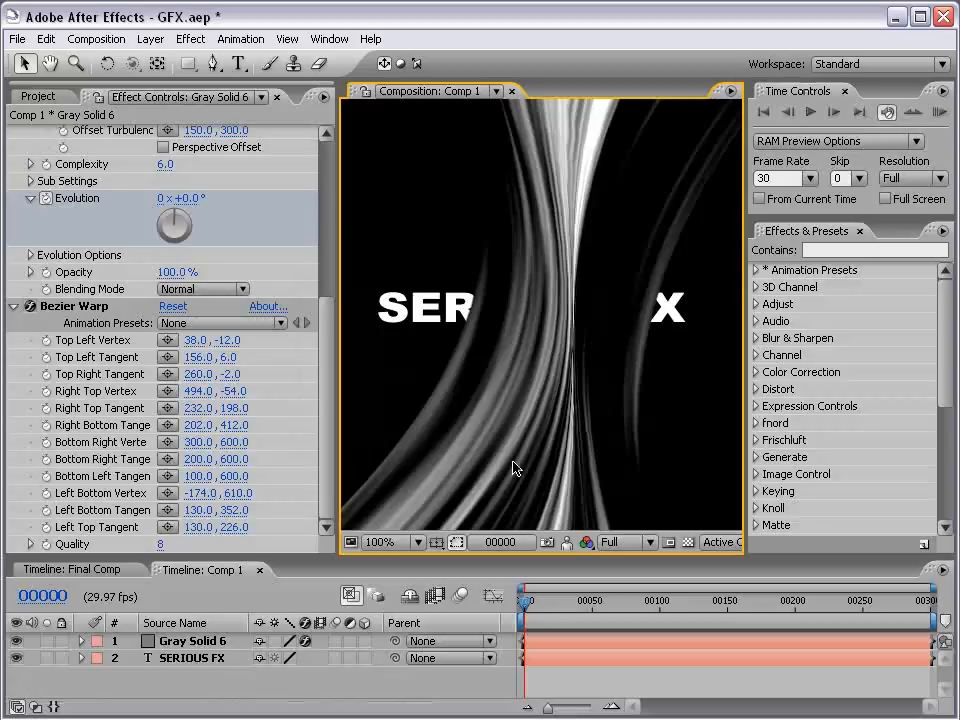
pyautogui.press('`')
pyautogui.press(',')
# Refine the Bezier Warp by moving the right bottom tangent to about 236, 390 and the left bottom tangent to about 123, 349.
pyautogui.click(484, 386)
pyautogui.press('`')
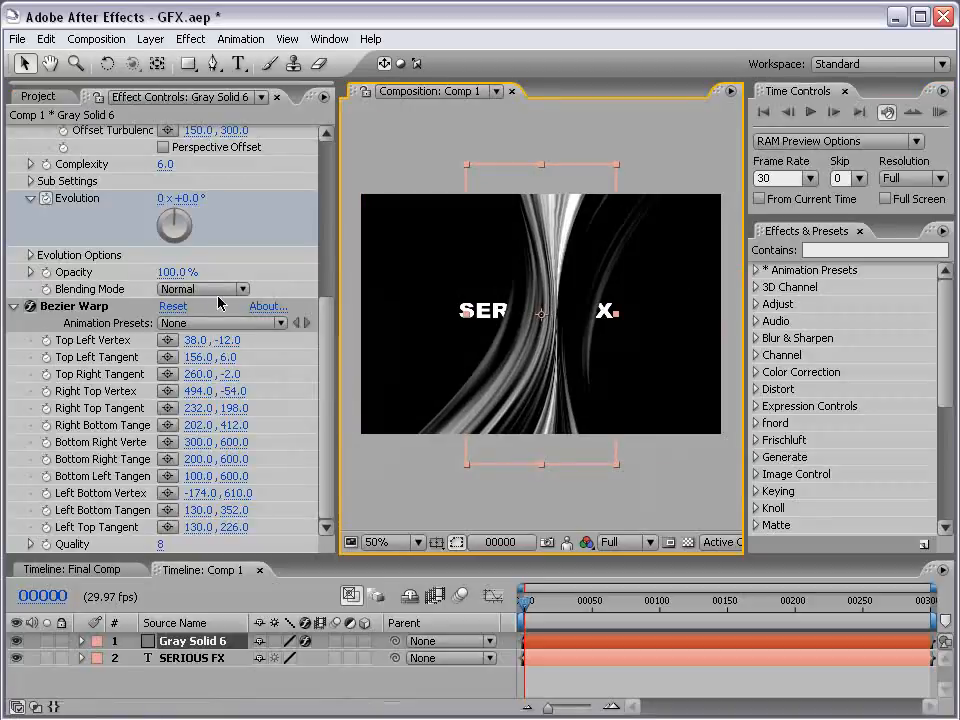
pyautogui.click(75, 306)
pyautogui.press('.')
pyautogui.moveTo(589, 424); pyautogui.dragTo(637, 402)
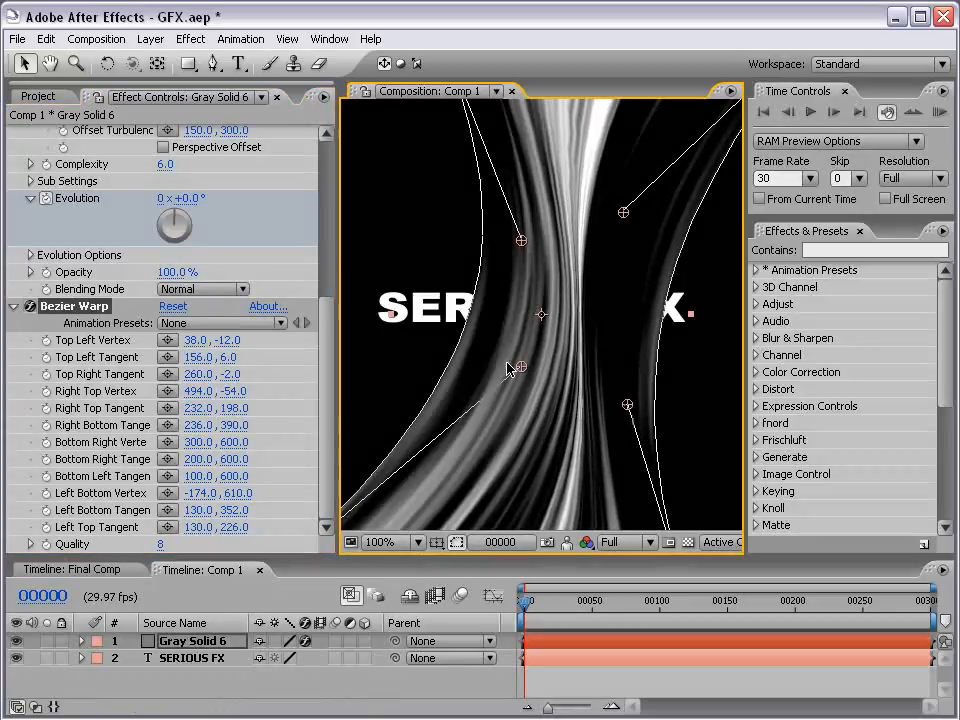
pyautogui.moveTo(524, 368); pyautogui.dragTo(517, 365)
pyautogui.press('`')
pyautogui.press(',')
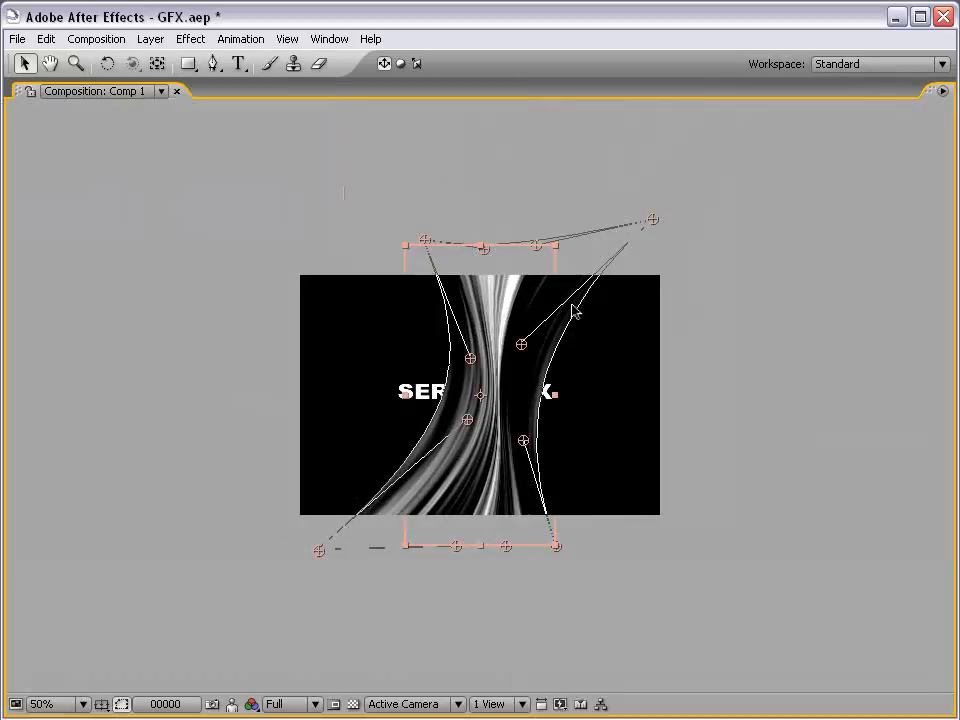
pyautogui.click(675, 480)
pyautogui.press('.')
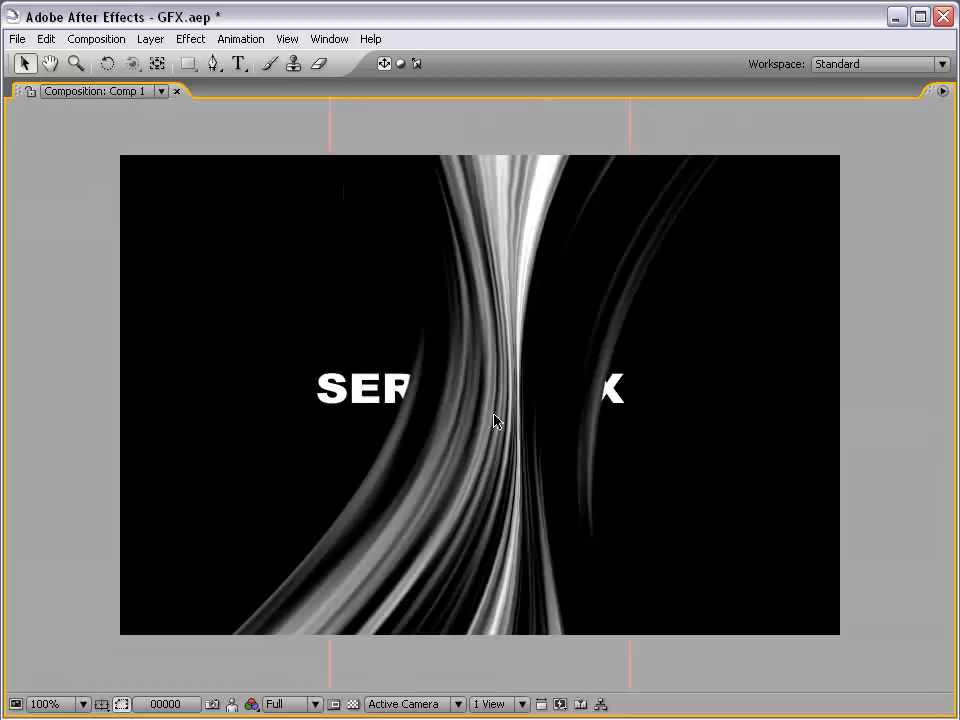
pyautogui.press('`')
pyautogui.press(',')
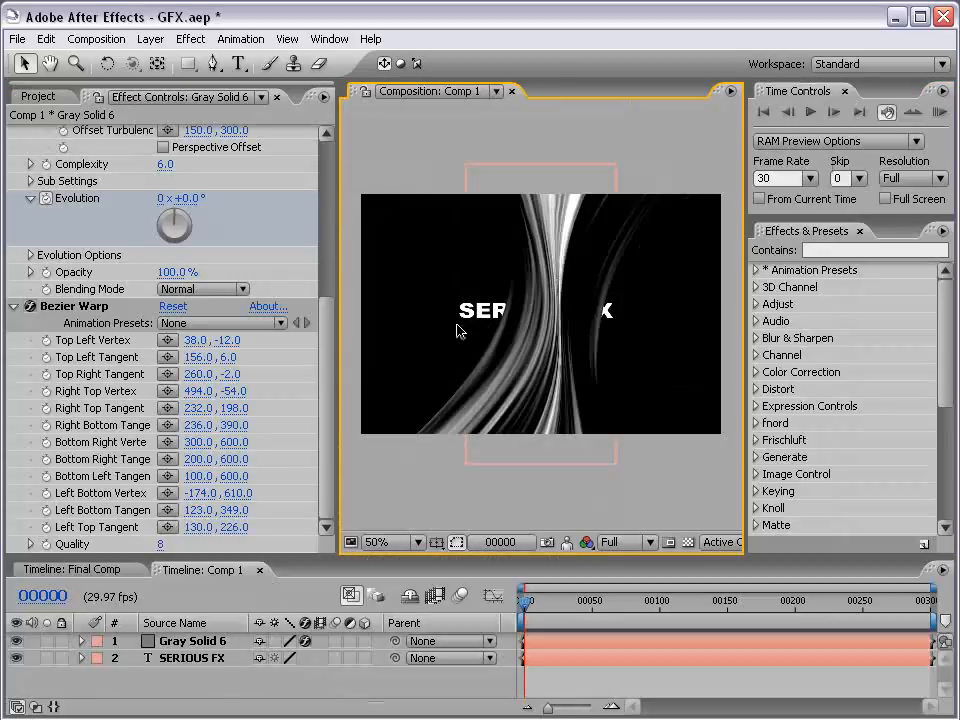
# Set the Bezier Warp Quality to 10 and check the smoothness of the streaks at 100%.
pyautogui.click(326, 391)
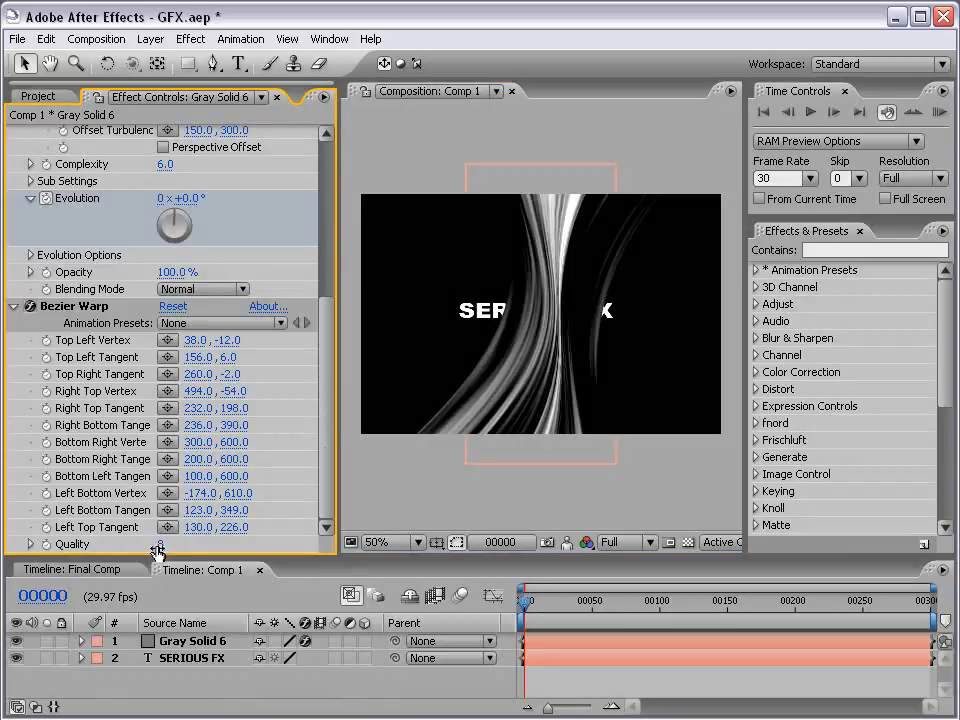
pyautogui.moveTo(159, 547); pyautogui.dragTo(262, 547)
pyautogui.click(659, 506)
pyautogui.press('.')
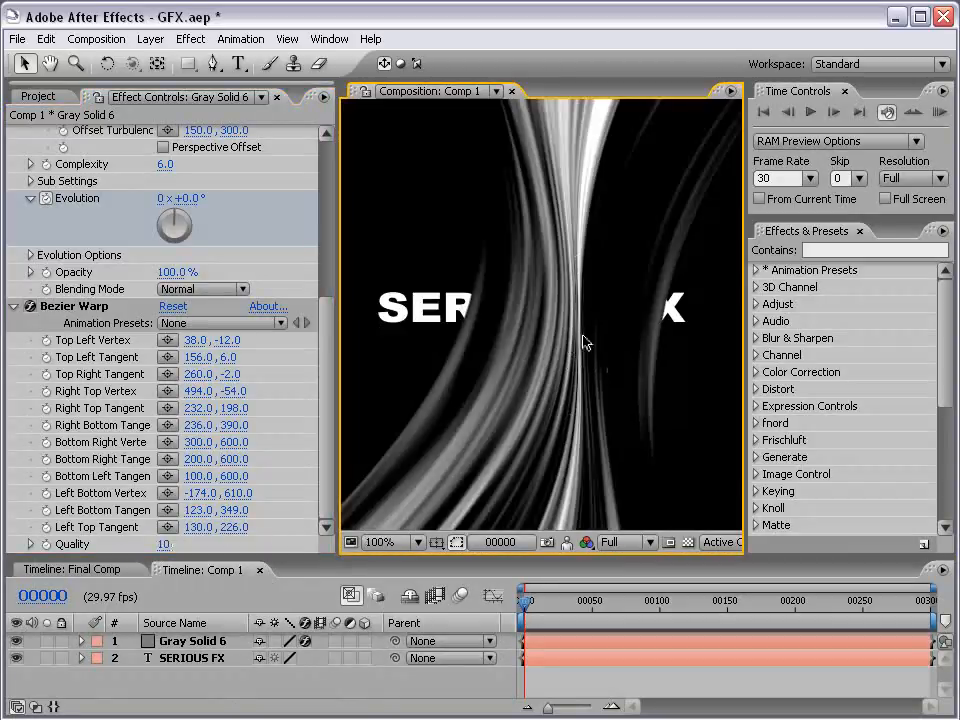
pyautogui.press('`')
pyautogui.press('`')
pyautogui.press(',')
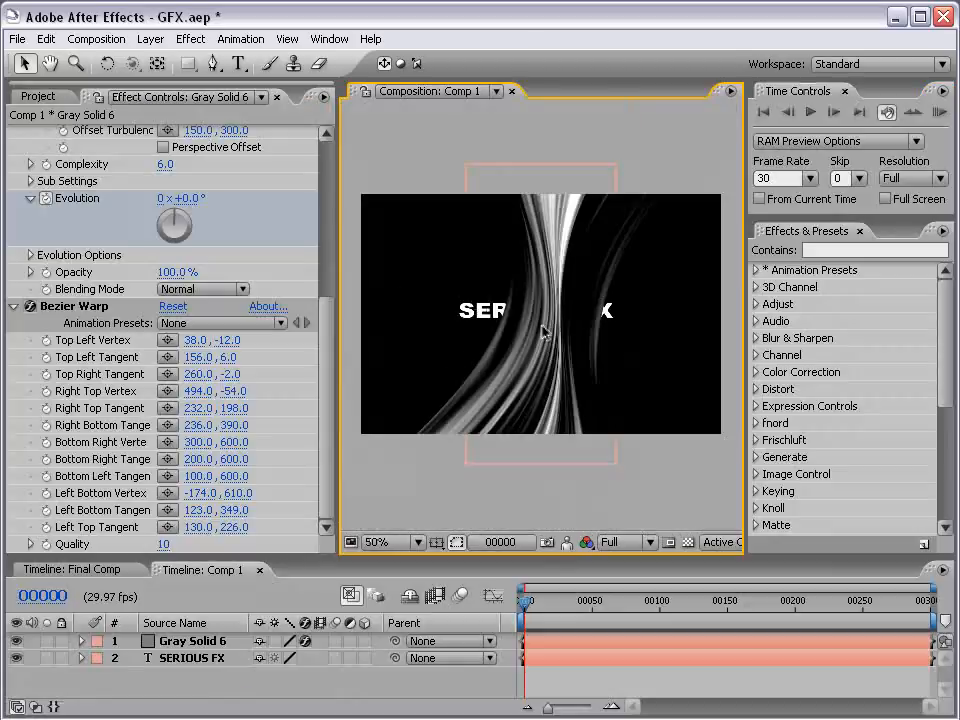
# Show the layer mode column and set the gray solid's blending mode to Screen.
pyautogui.click(541, 331)
pyautogui.press('F4')
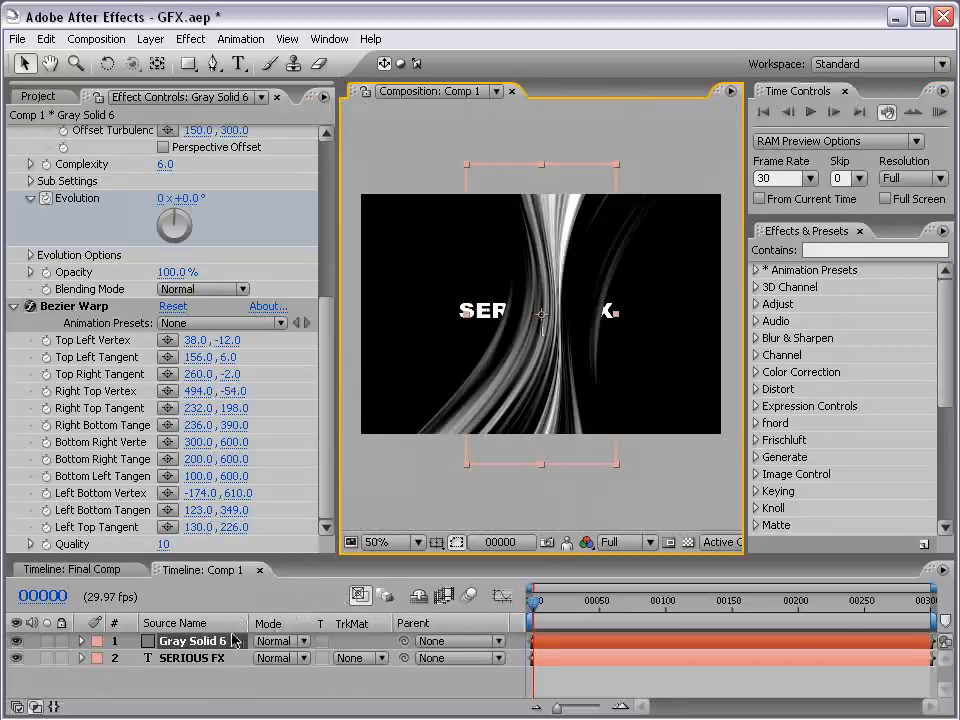
pyautogui.click(278, 641)
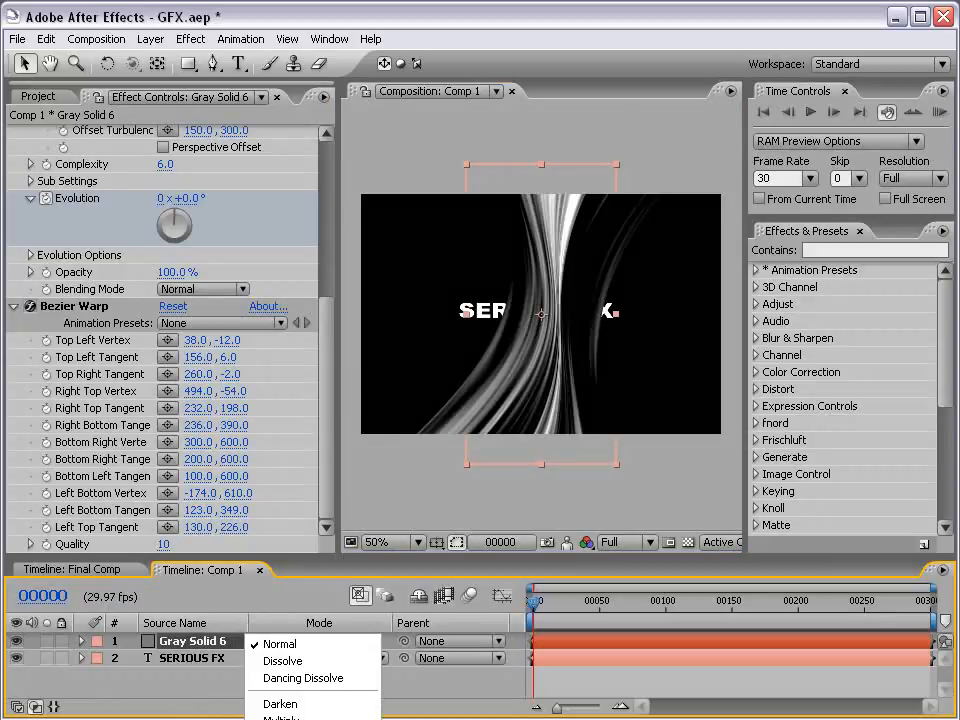
pyautogui.click(280, 719)
pyautogui.click(280, 643)
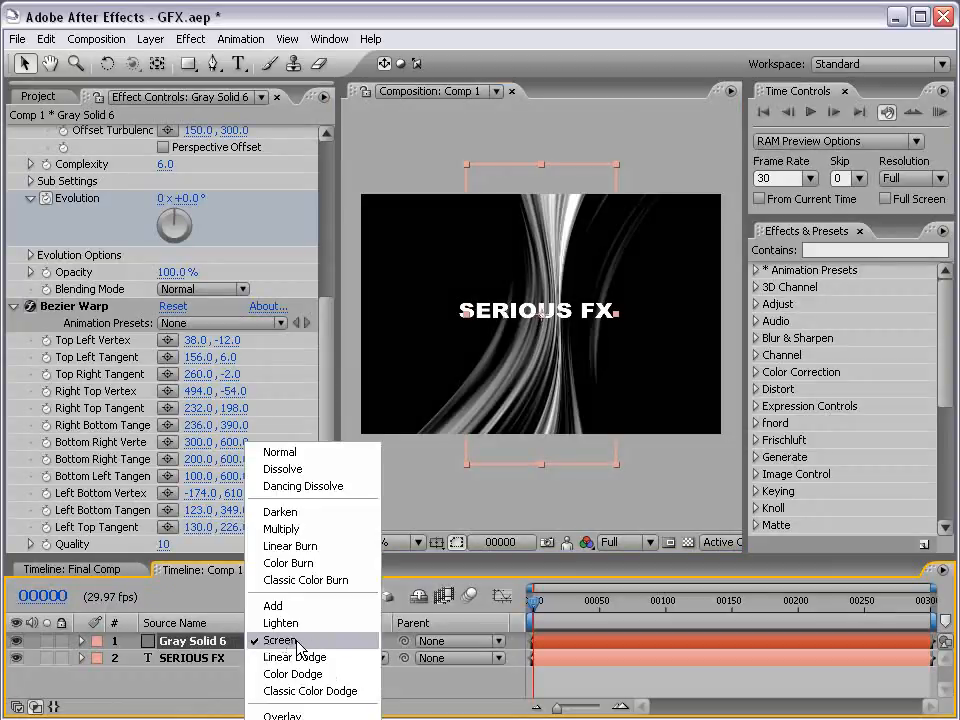
pyautogui.click(280, 641)
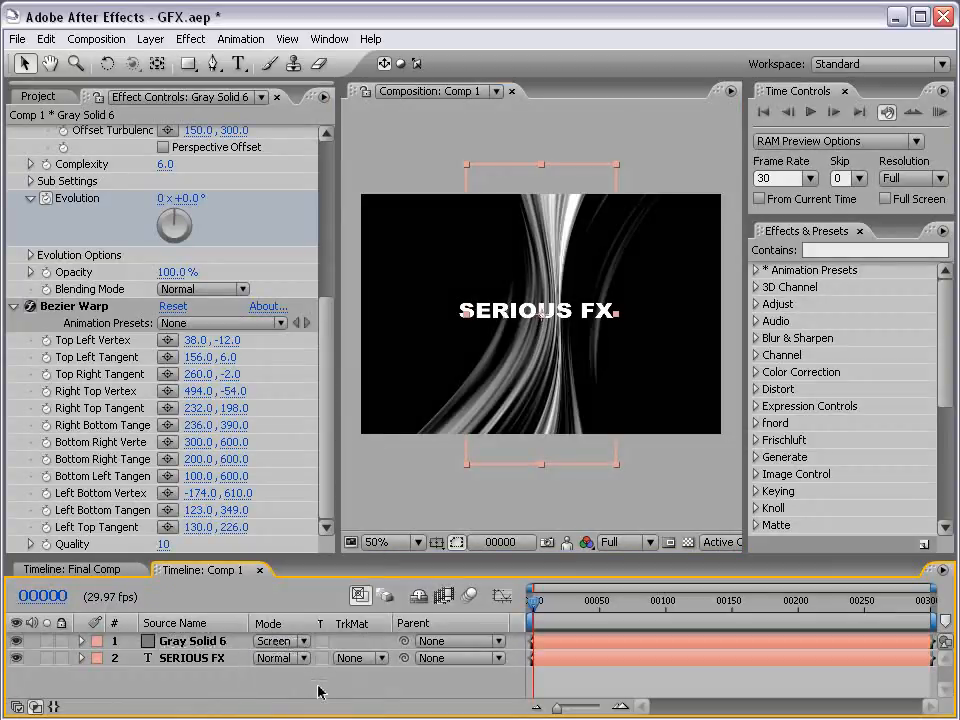
# Apply the Hue/Saturation color correction to the gray solid and bring its Colorize settings into view.
pyautogui.click(553, 643)
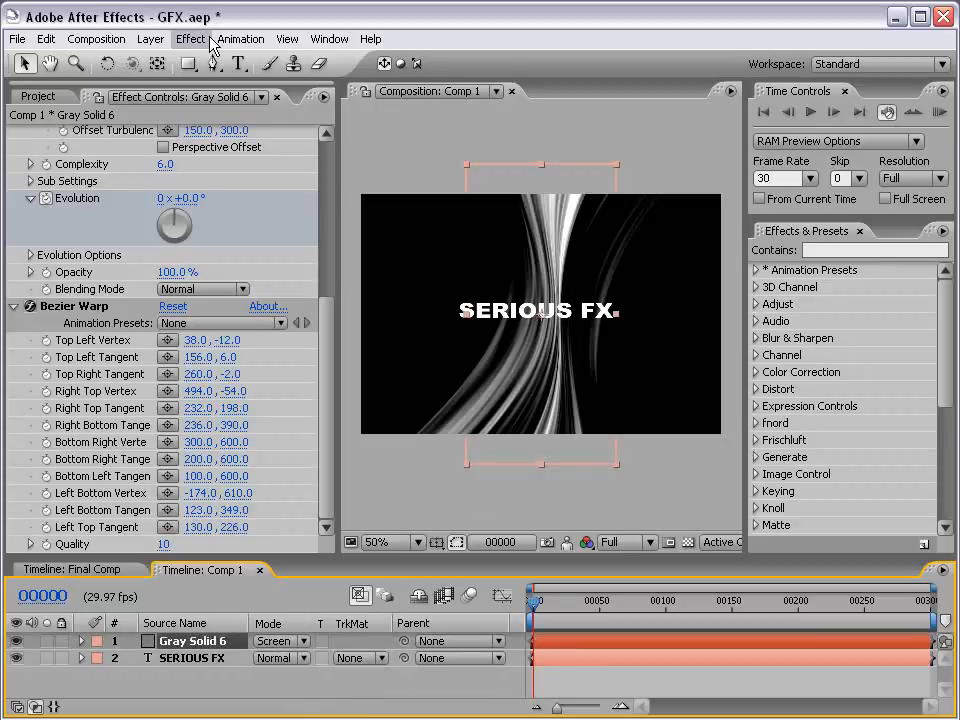
pyautogui.click(190, 39)
pyautogui.moveTo(294, 206)
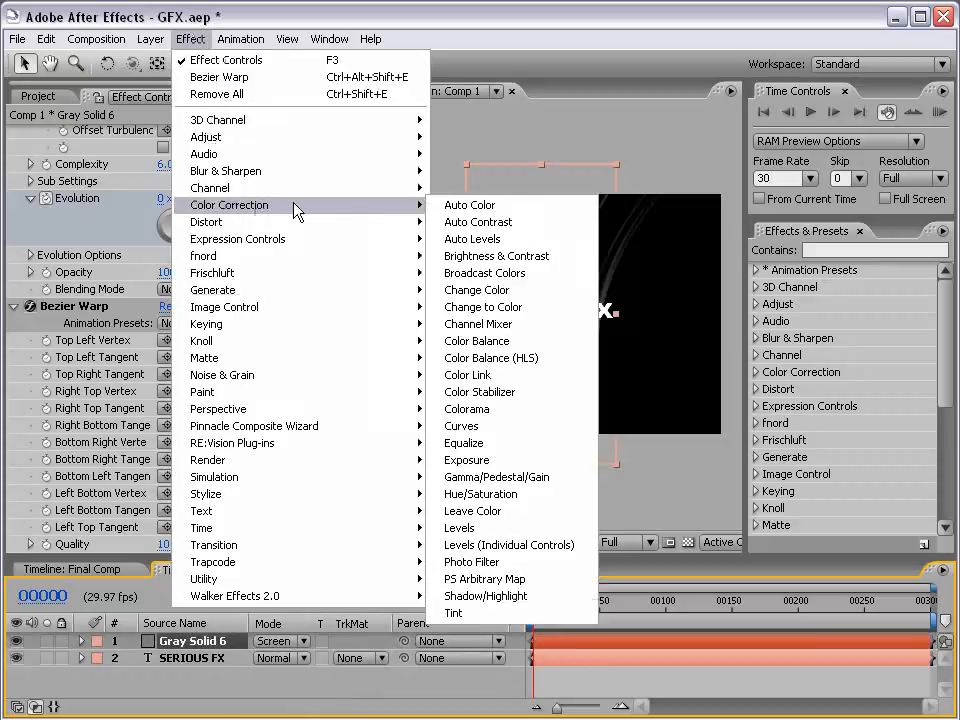
pyautogui.click(487, 494)
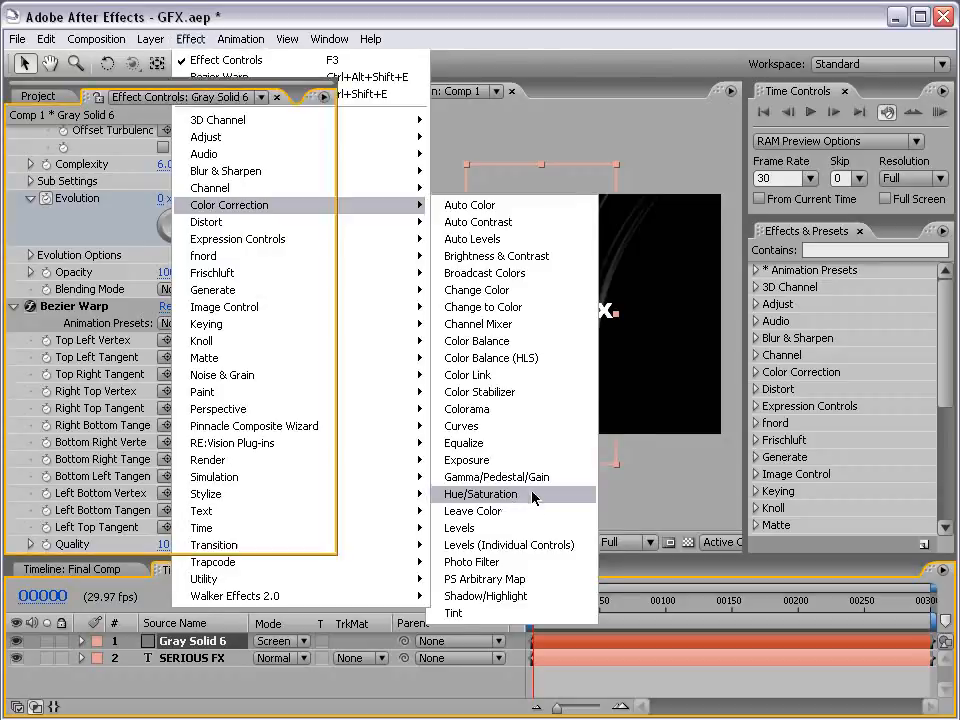
pyautogui.moveTo(330, 345); pyautogui.dragTo(328, 386)
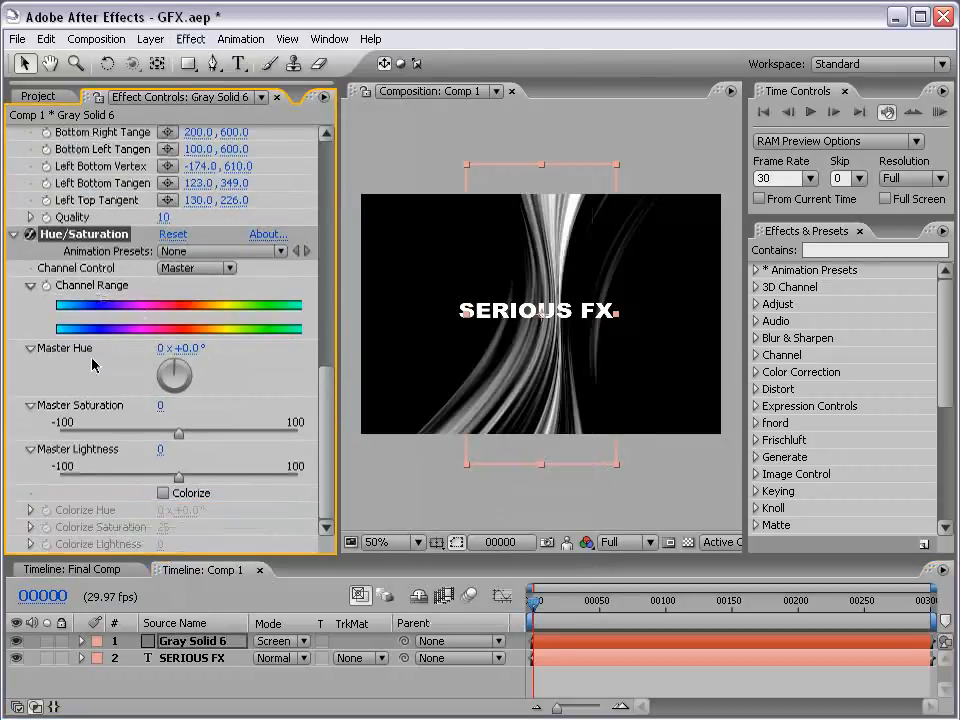
# Colorize the streaks blue with a Colorize Hue of 199° and a Colorize Saturation of 56.
pyautogui.click(163, 493)
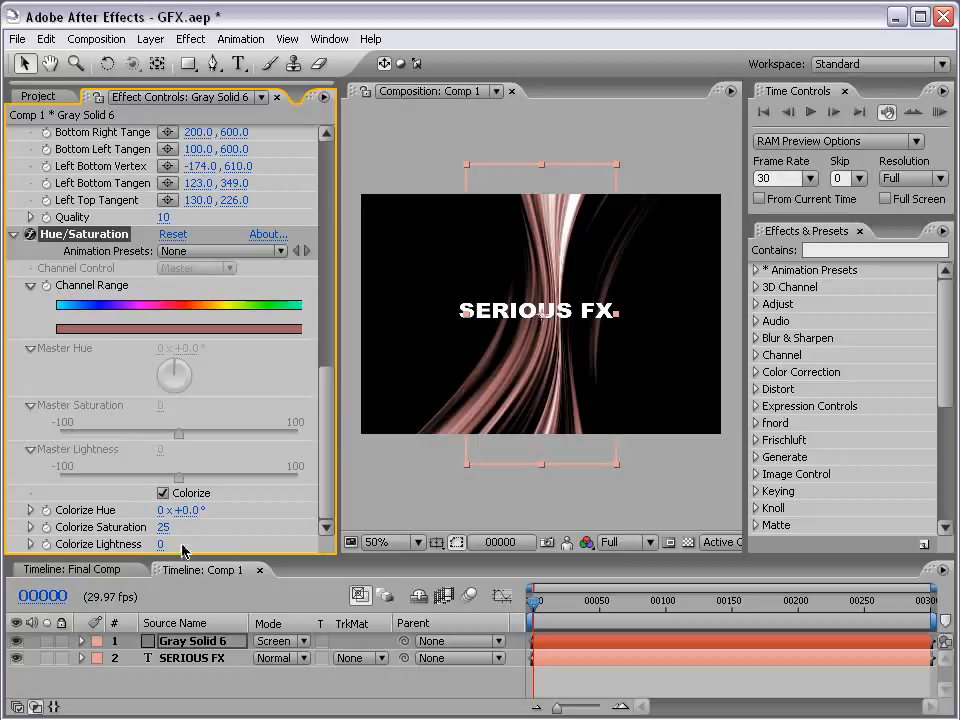
pyautogui.moveTo(190, 511)
pyautogui.mouseDown()
pyautogui.moveTo(315, 509)
pyautogui.moveTo(343, 388)
pyautogui.moveTo(381, 388)
pyautogui.moveTo(306, 521)
pyautogui.mouseUp()
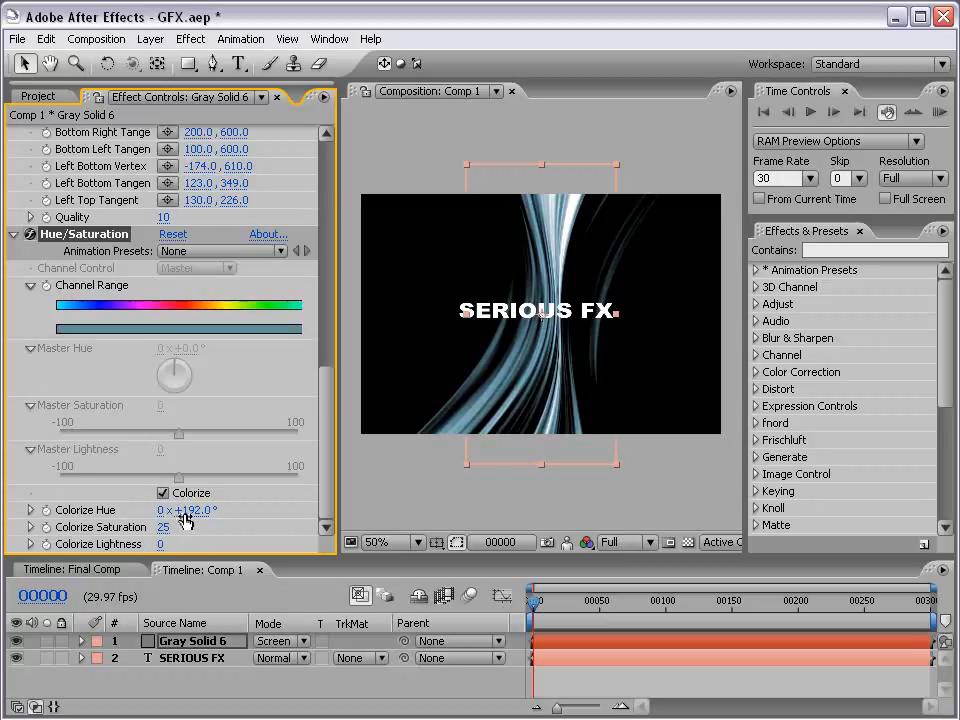
pyautogui.moveTo(195, 511); pyautogui.dragTo(189, 511)
pyautogui.moveTo(162, 527); pyautogui.dragTo(176, 527)
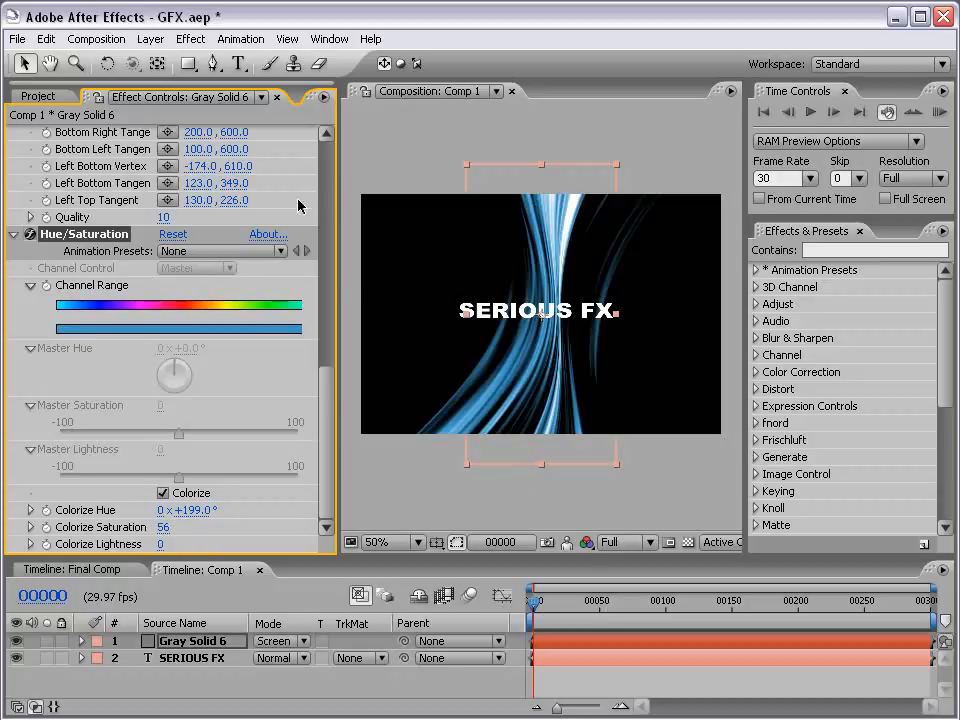
# Apply the Glow stylize effect to the gray solid and set its Glow Radius to 80.
pyautogui.click(190, 39)
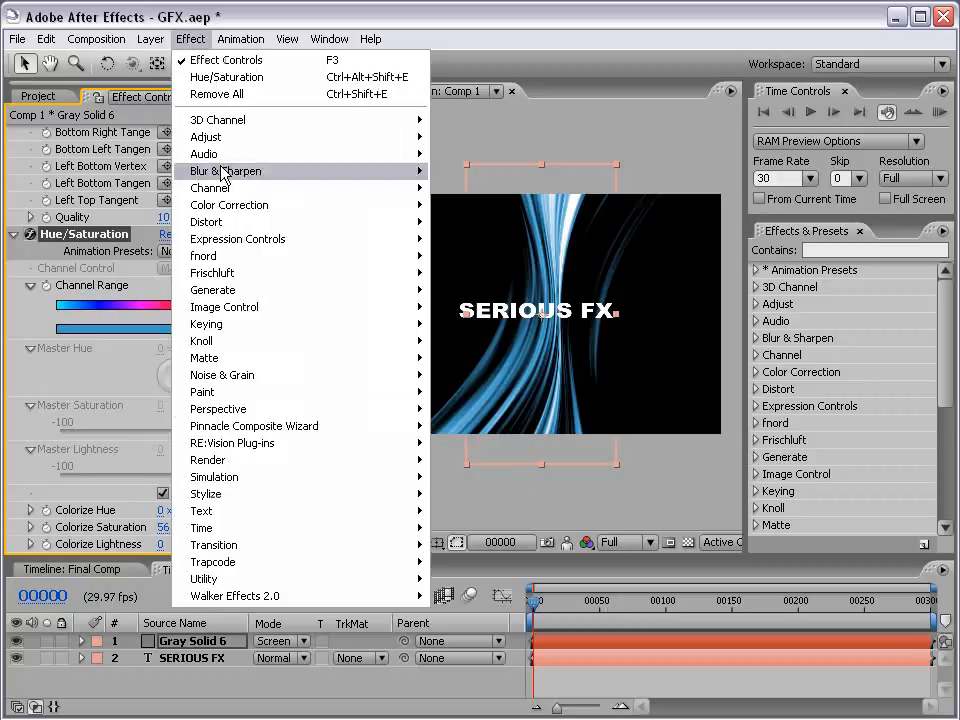
pyautogui.moveTo(236, 494)
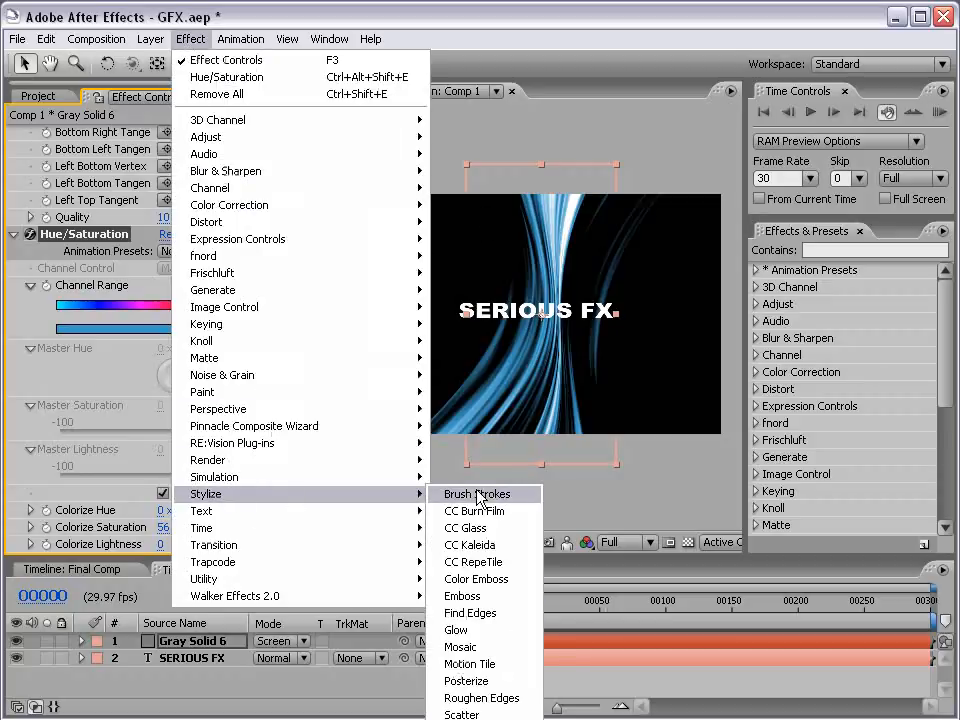
pyautogui.click(457, 630)
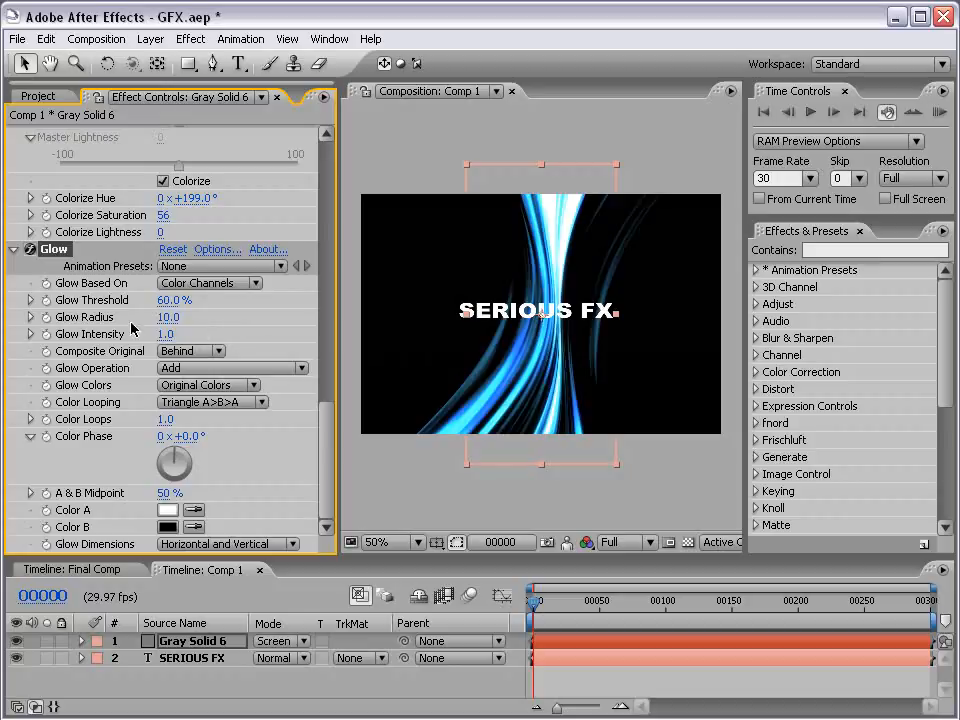
pyautogui.moveTo(168, 317); pyautogui.dragTo(240, 318)
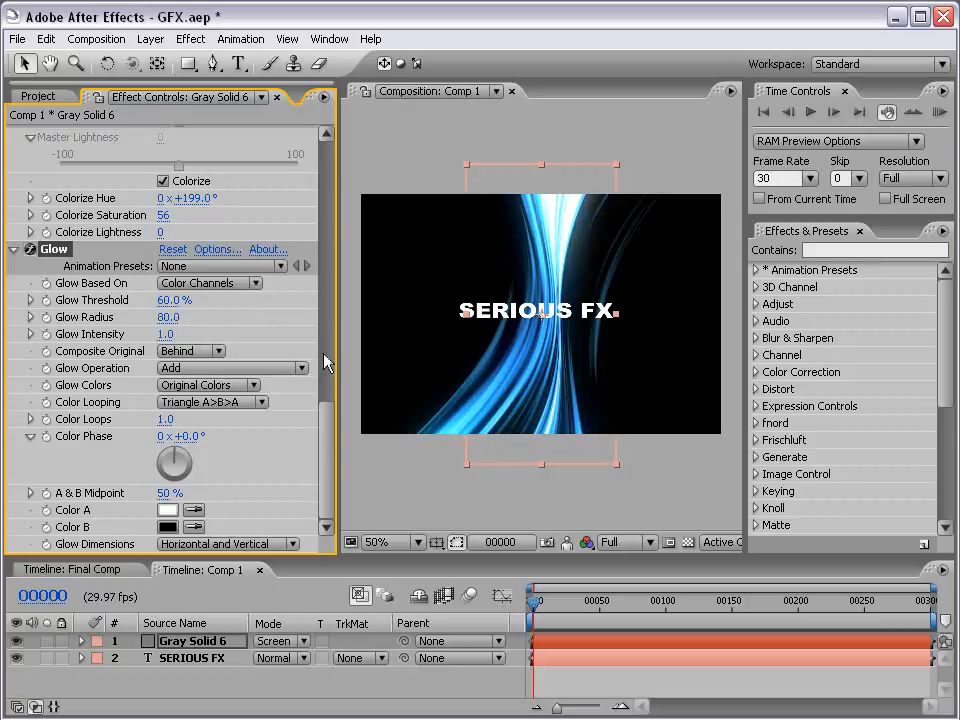
# Try a Fractal Noise Brightness of -71 on the streaks and undo the change.
pyautogui.moveTo(328, 418); pyautogui.dragTo(326, 234)
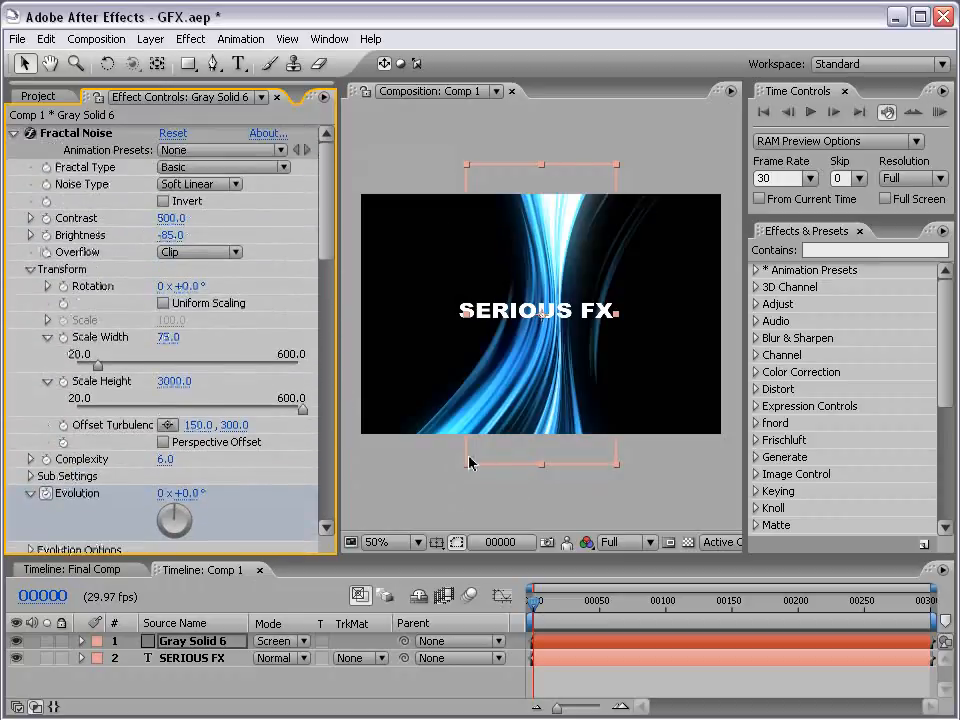
pyautogui.press('.')
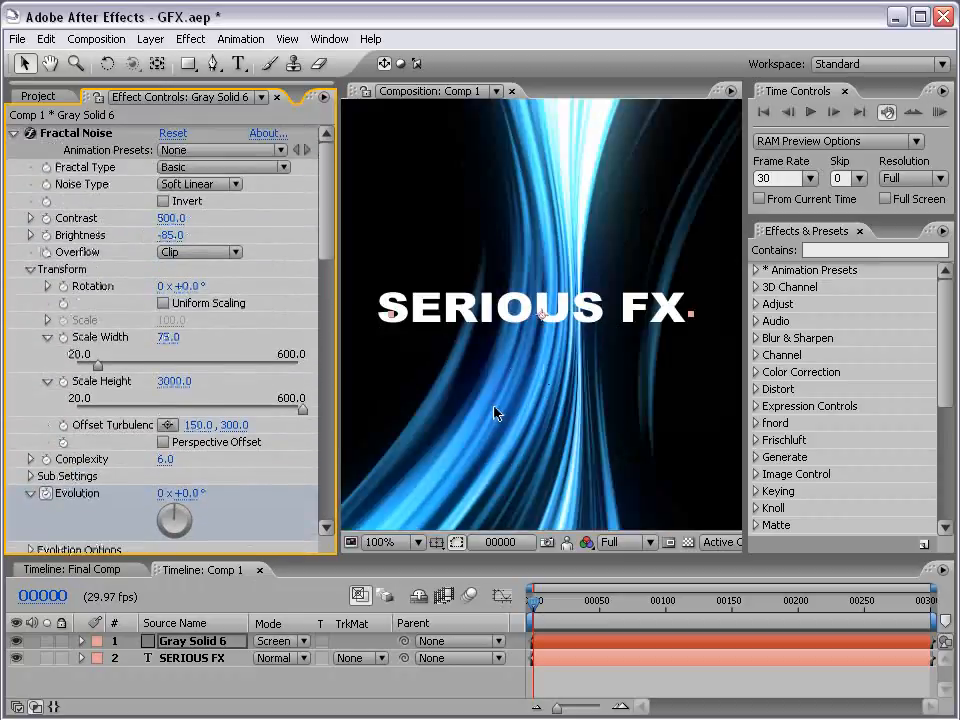
pyautogui.moveTo(168, 235); pyautogui.dragTo(181, 235)
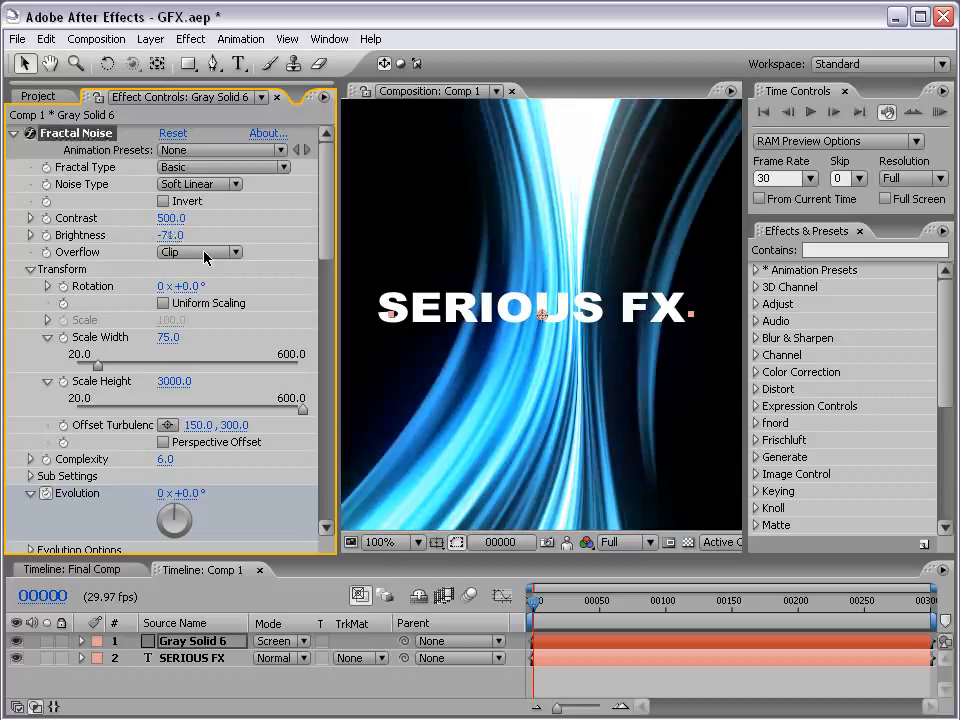
pyautogui.hotkey('ctrl', 'z')
pyautogui.press(',')
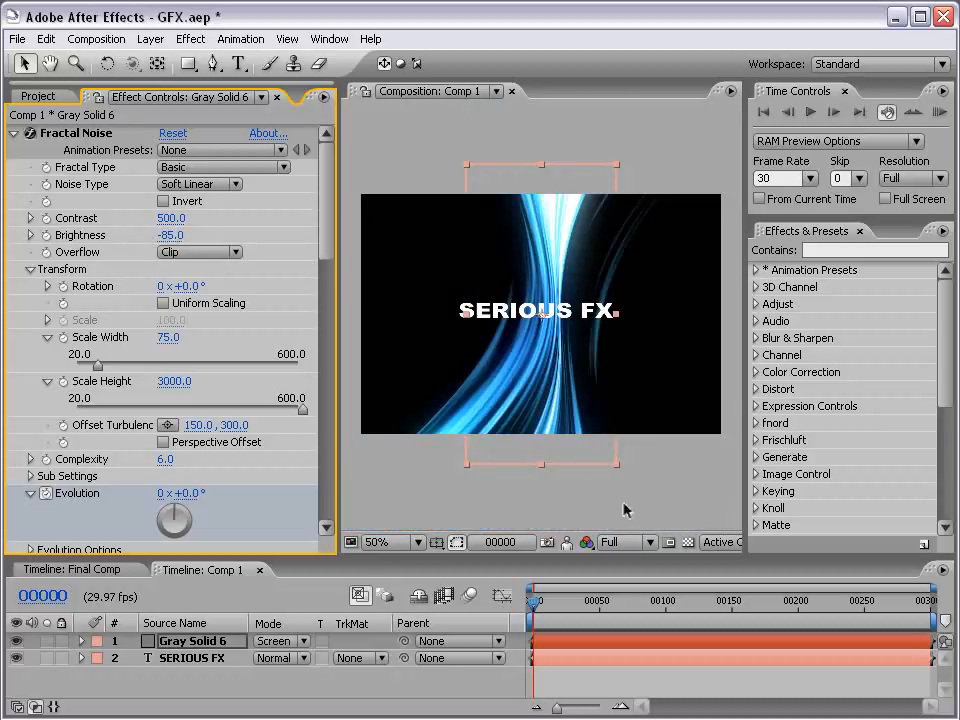
# Duplicate the gray solid layer and move the copy horizontally to the right of the original streaks.
pyautogui.click(576, 671)
pyautogui.click(550, 642)
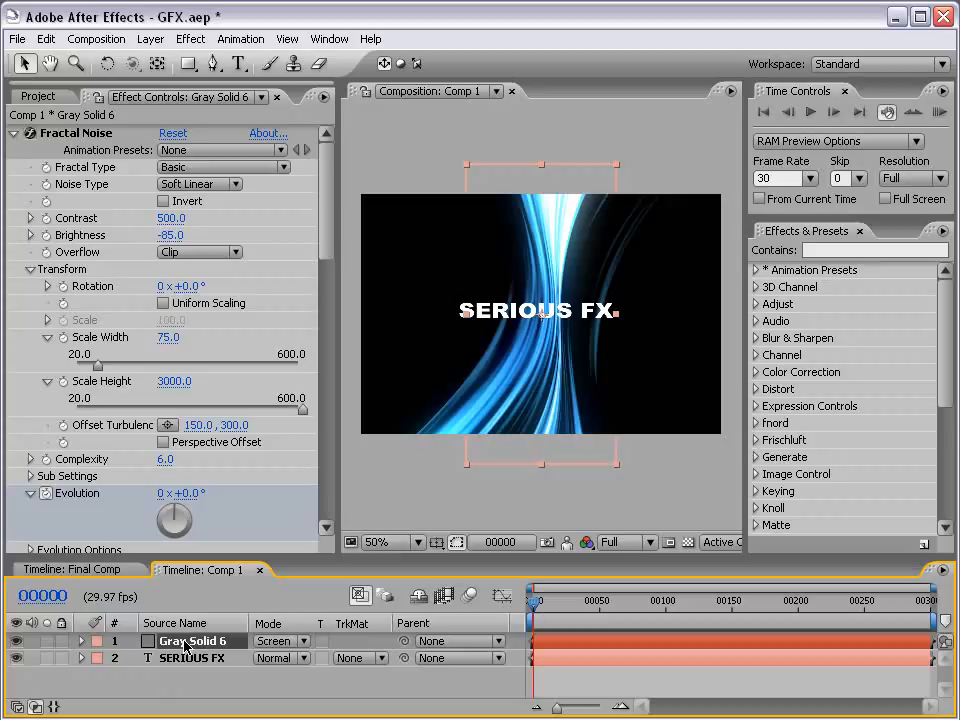
pyautogui.hotkey('ctrl', 'd')
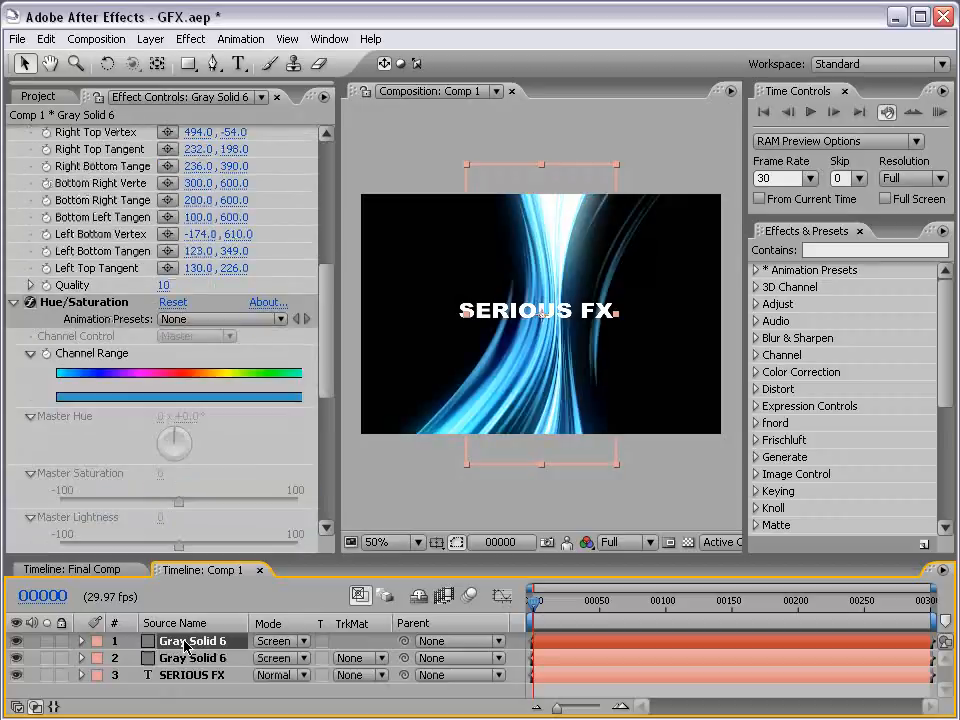
pyautogui.moveTo(552, 388); pyautogui.dragTo(664, 388)
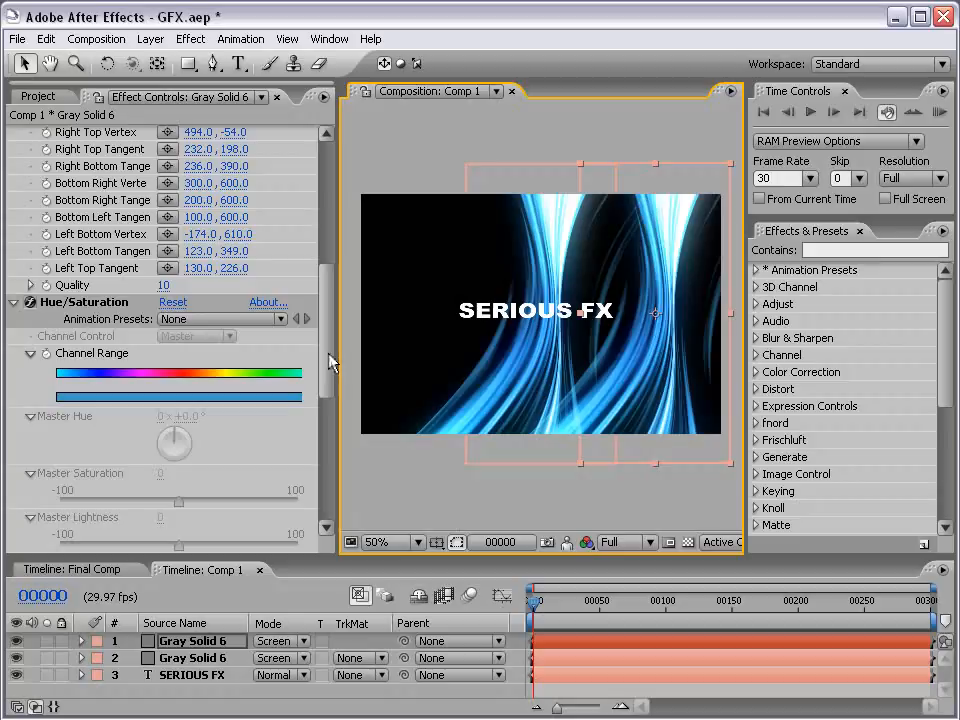
# Rename the duplicated solid layer as Green and the original gray solid layer as Blue.
pyautogui.click(210, 640)
pyautogui.press('Return')
pyautogui.write('G')
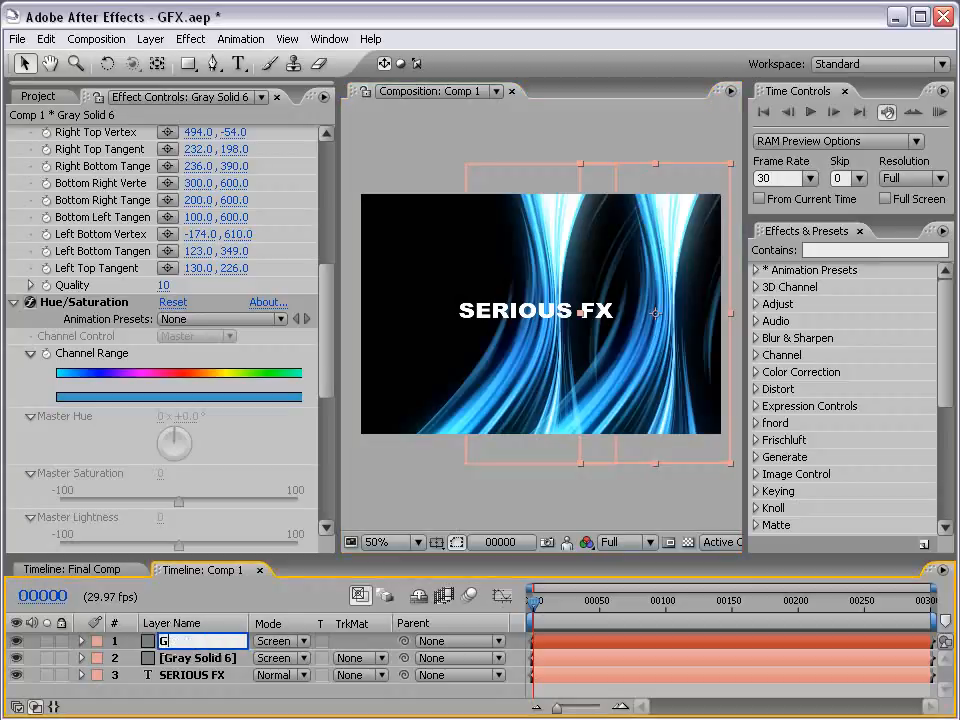
pyautogui.write('reen')
pyautogui.press('Return')
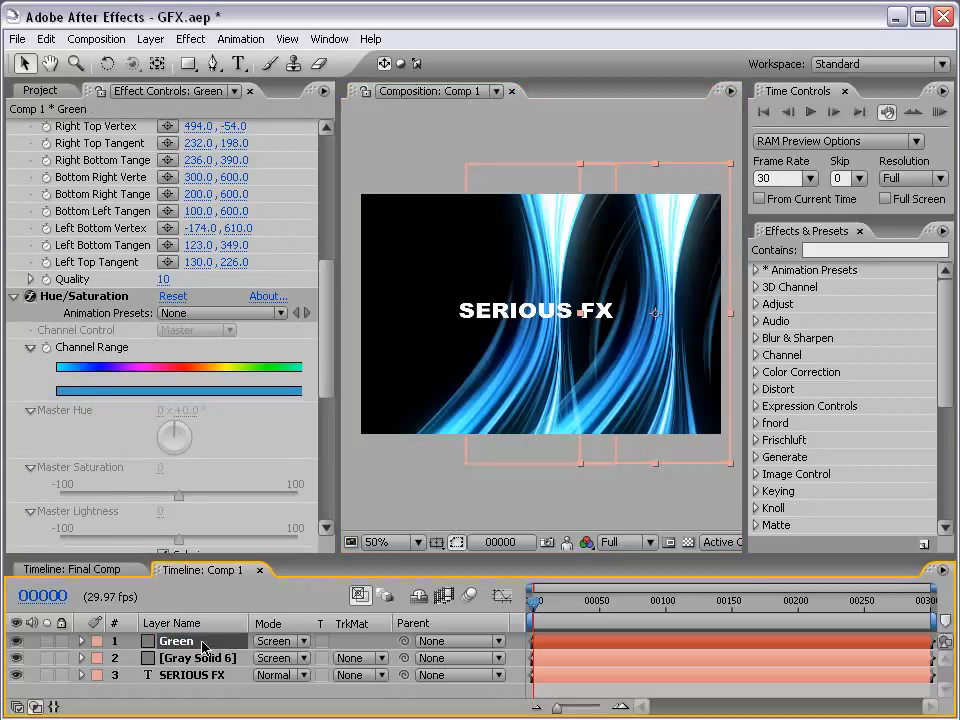
pyautogui.click(178, 660)
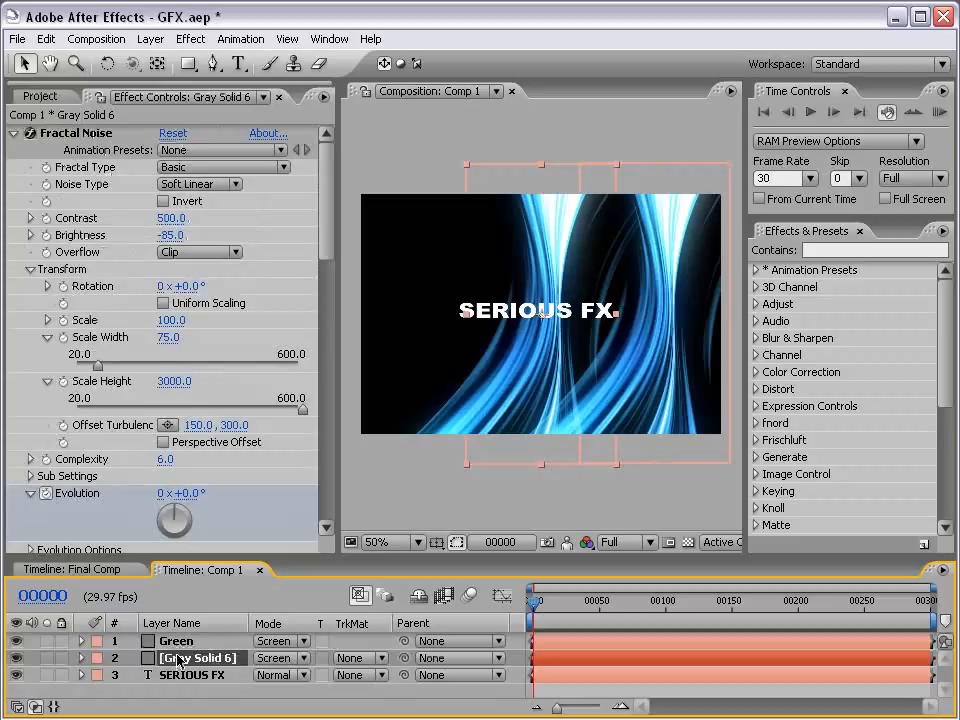
pyautogui.press('Return')
pyautogui.write('Blue')
pyautogui.press('Return')
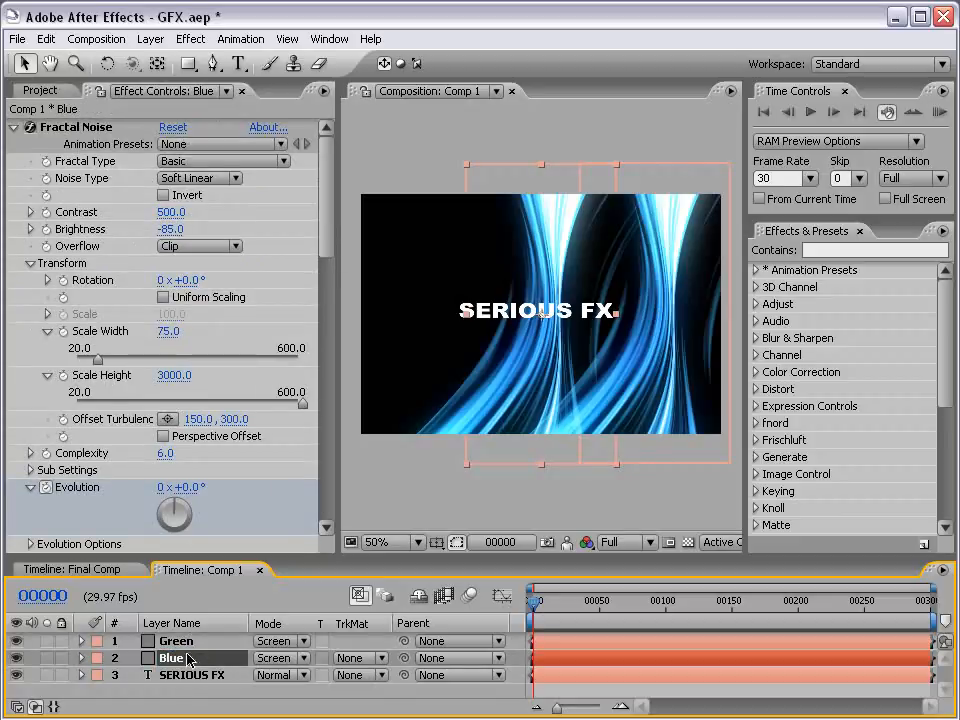
# Recolor the Green layer's streaks with a Colorize Hue of 1x+128° and a Colorize Saturation of 42.
pyautogui.click(187, 644)
pyautogui.moveTo(326, 214); pyautogui.dragTo(326, 363)
pyautogui.moveTo(193, 414)
pyautogui.mouseDown()
pyautogui.moveTo(499, 407)
pyautogui.moveTo(467, 407)
pyautogui.moveTo(478, 408)
pyautogui.mouseUp()
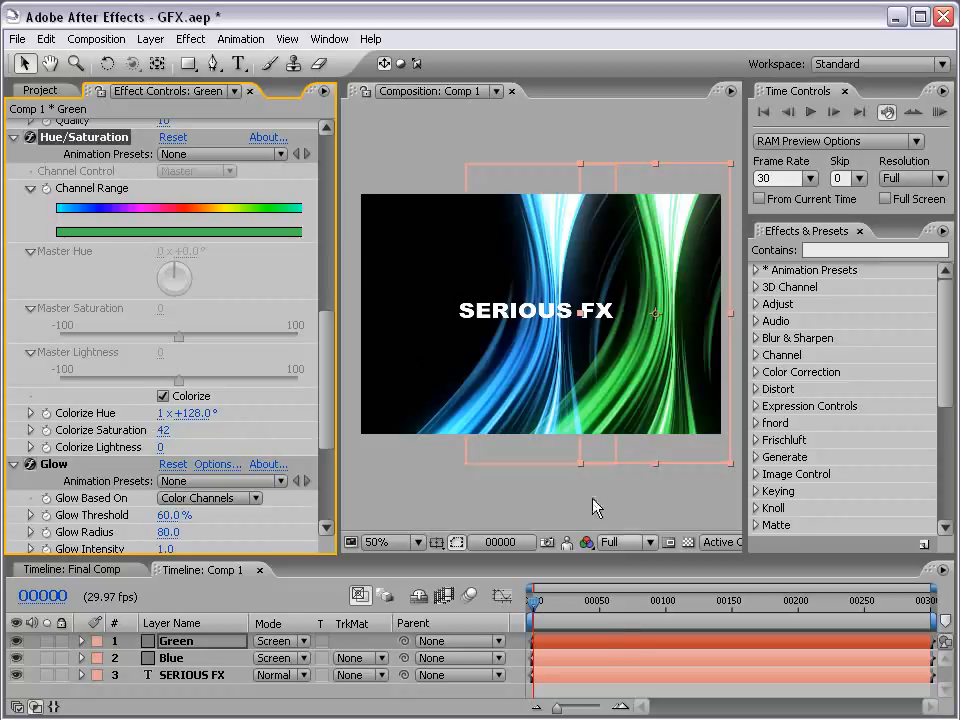
# Shift the Green streaks left toward the blue ones and set their Bezier Warp Top Left Vertex to about 6, -12 and Left Top Tangent to 120, 242.
pyautogui.click(568, 638)
pyautogui.scroll(6, 242, 253)
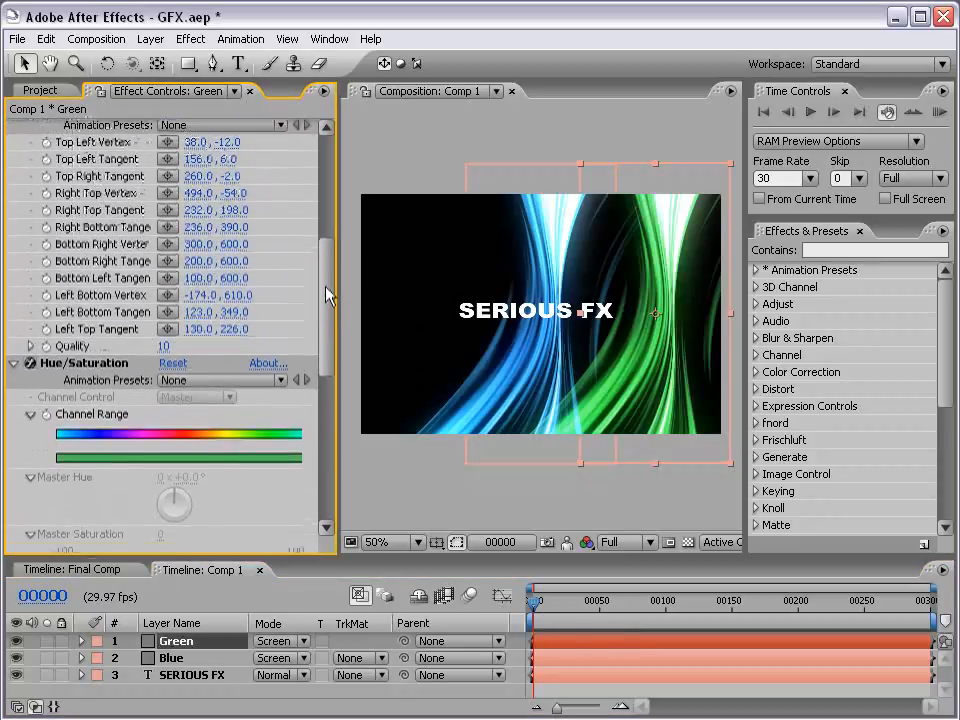
pyautogui.click(84, 193)
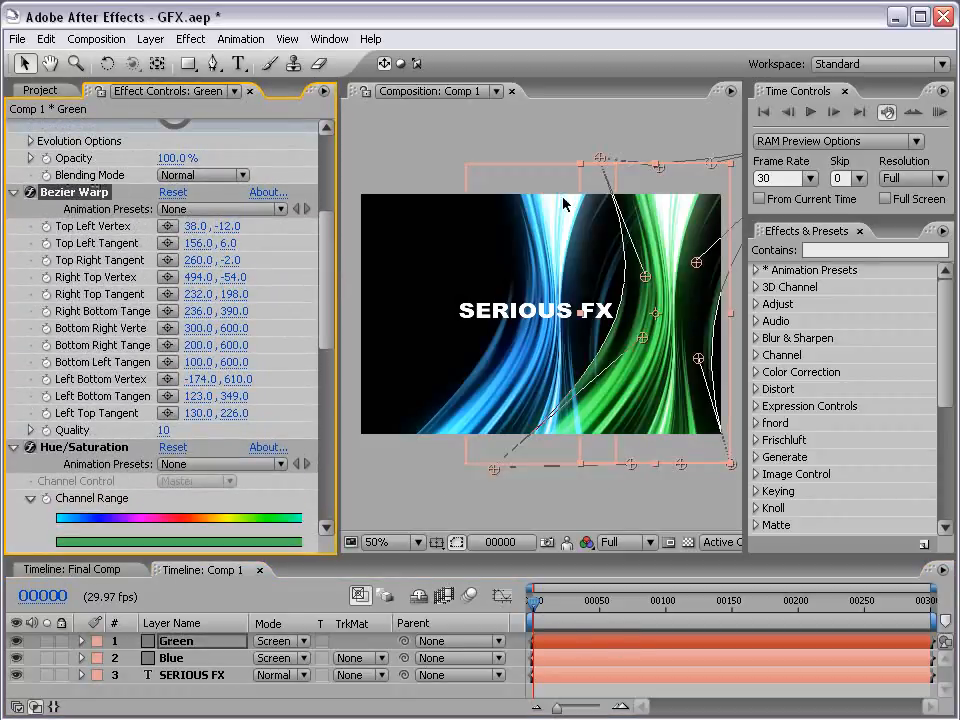
pyautogui.moveTo(673, 226); pyautogui.dragTo(621, 220)
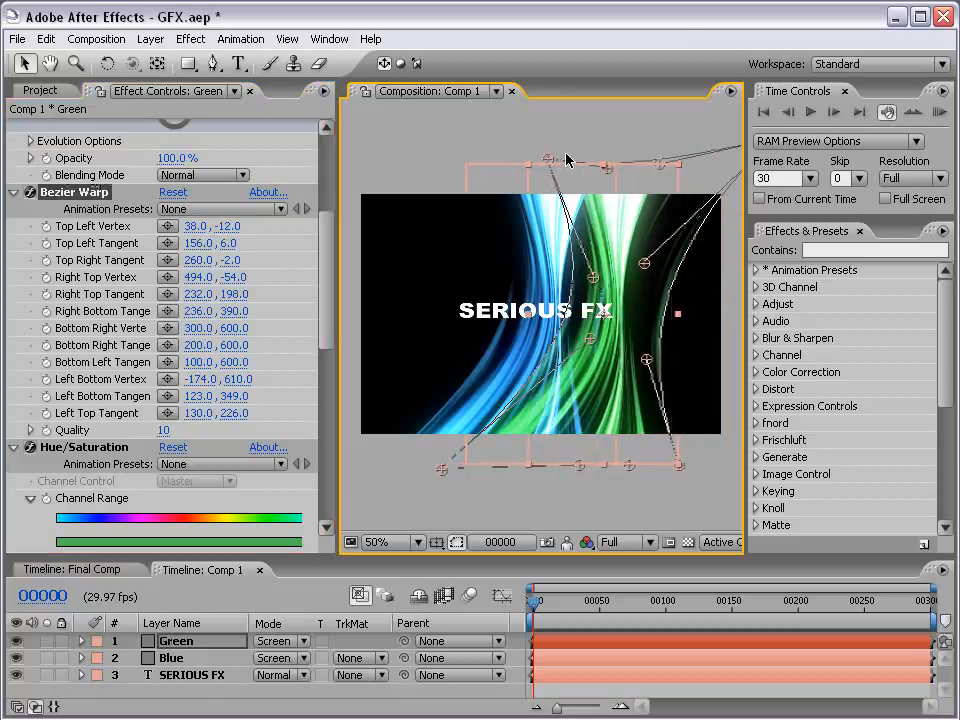
pyautogui.moveTo(546, 163); pyautogui.dragTo(531, 161)
pyautogui.moveTo(593, 277); pyautogui.dragTo(590, 289)
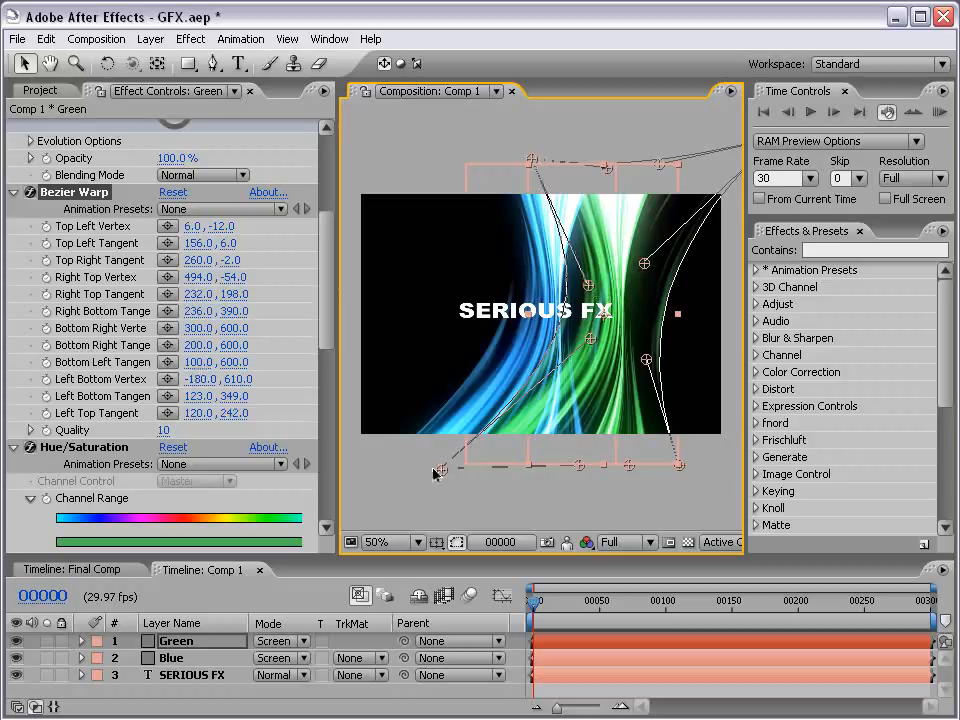
# Reshape Green's Bezier Warp with Left Bottom Vertex about -214, 610, Bottom Right Vertex 326, 604, Right Bottom Tangent 230, 390 and Right Top Vertex 494, -66.
pyautogui.moveTo(440, 470); pyautogui.dragTo(425, 472)
pyautogui.moveTo(679, 466); pyautogui.dragTo(692, 467)
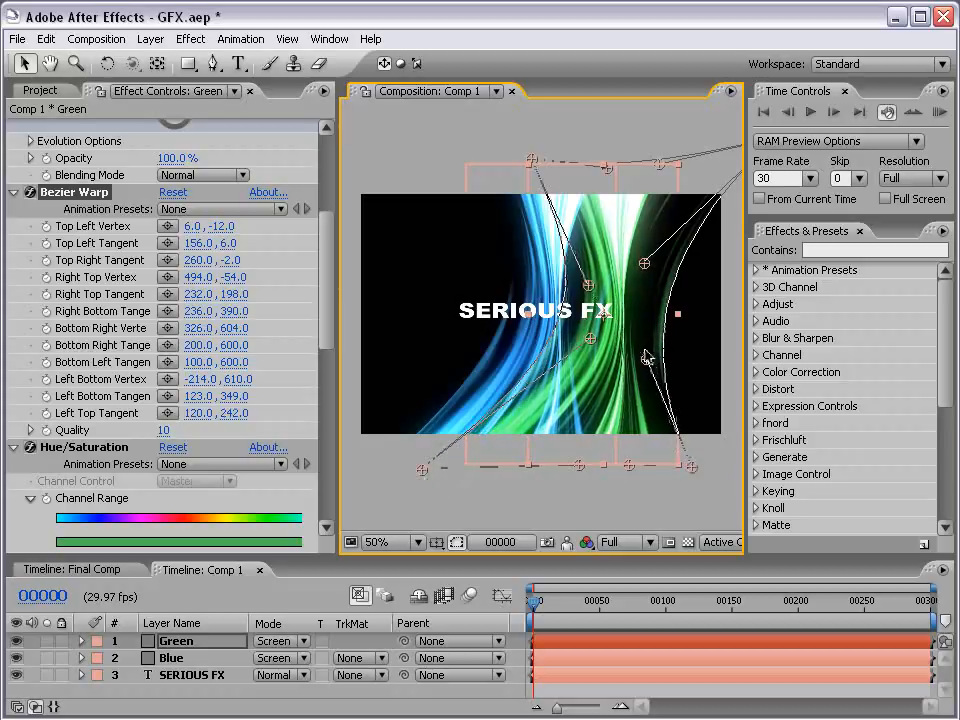
pyautogui.press(',')
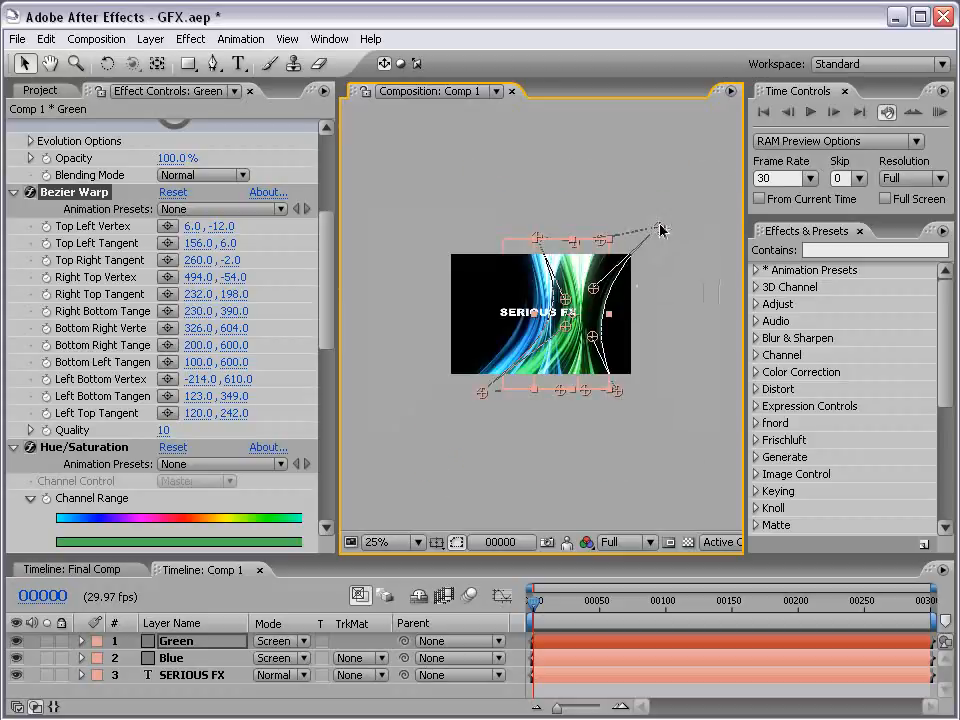
pyautogui.press('.')
pyautogui.press('`')
pyautogui.press('.')
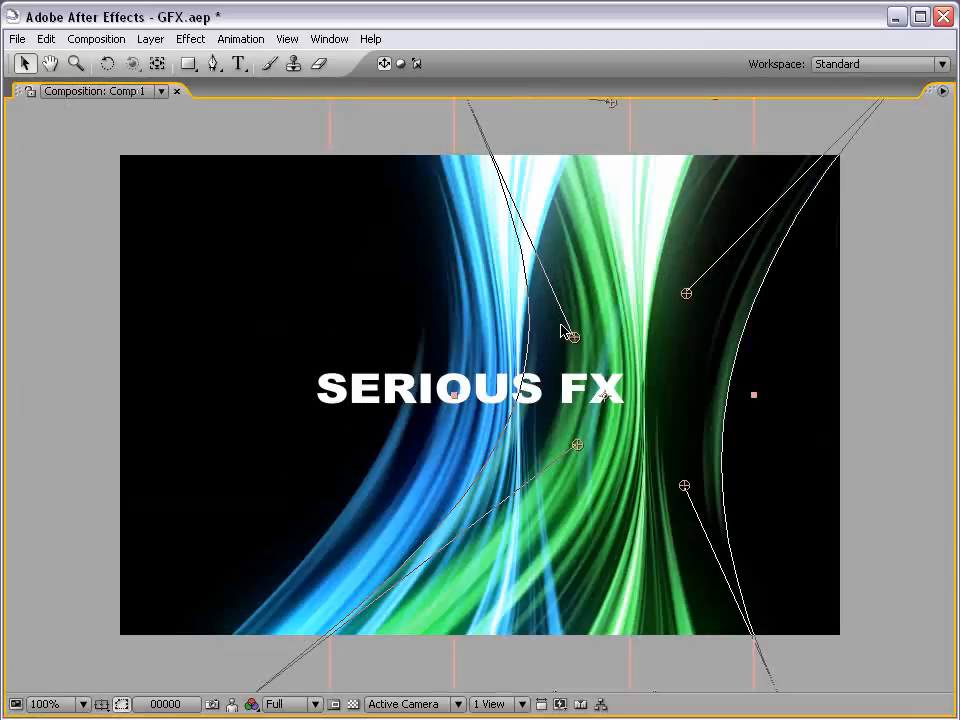
pyautogui.press(',')
pyautogui.press('`')
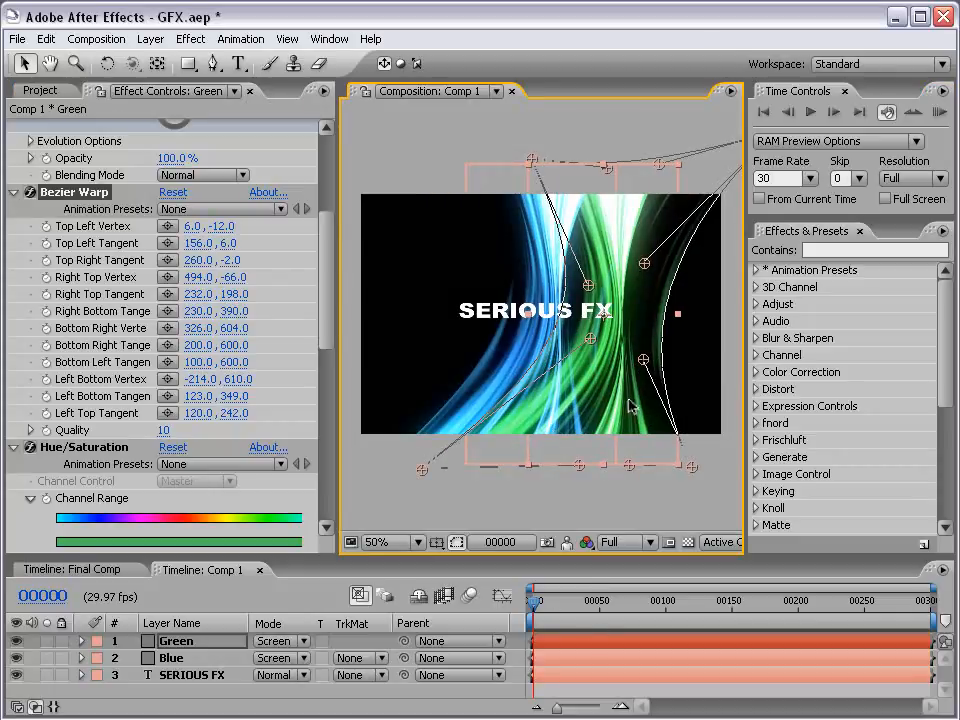
# Overlap the Green streaks with the Blue ones, slightly offset to the right, and slide the Green layer about 45 frames earlier in time.
pyautogui.click(615, 507)
pyautogui.moveTo(623, 414); pyautogui.dragTo(560, 416)
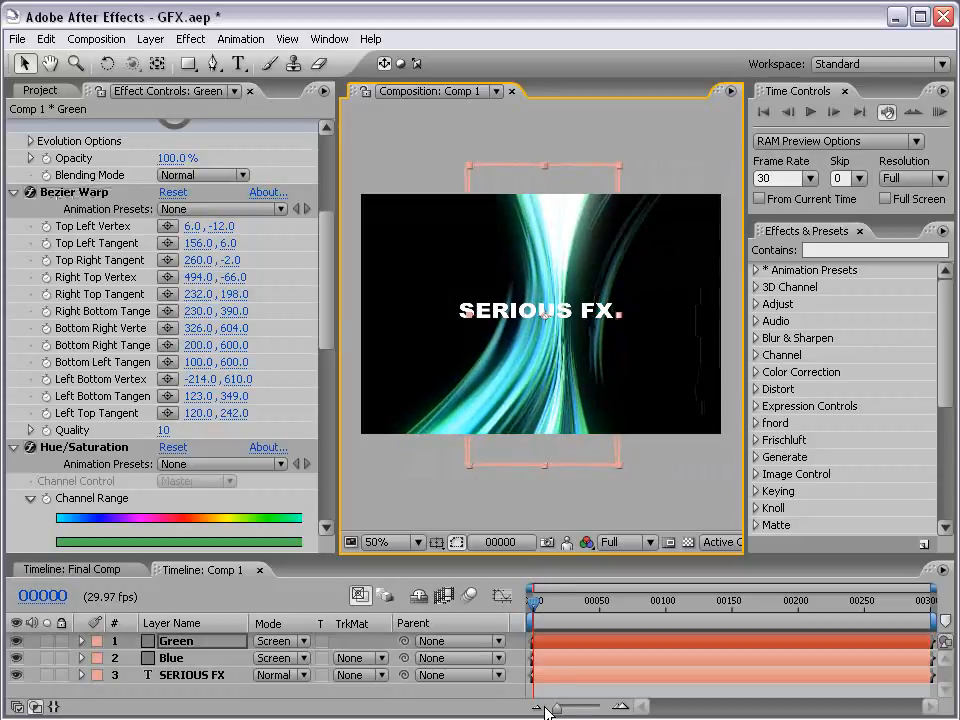
pyautogui.click(176, 642)
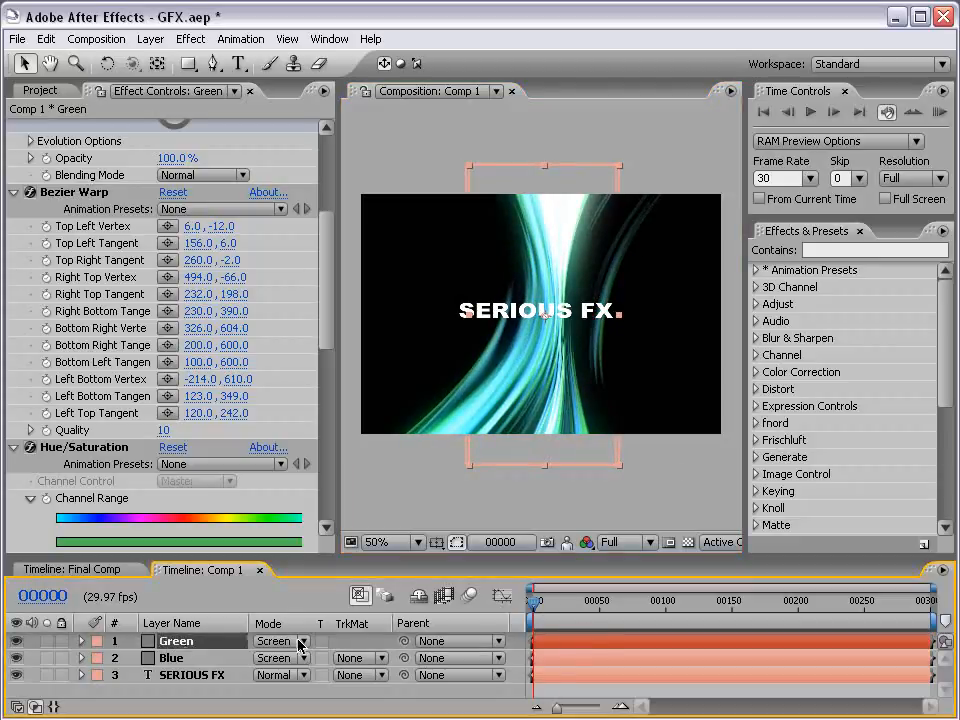
pyautogui.moveTo(742, 650); pyautogui.dragTo(681, 643)
pyautogui.moveTo(536, 423)
pyautogui.mouseDown()
pyautogui.moveTo(561, 422)
pyautogui.moveTo(553, 423)
pyautogui.mouseUp()
pyautogui.press('.')
pyautogui.press('`')
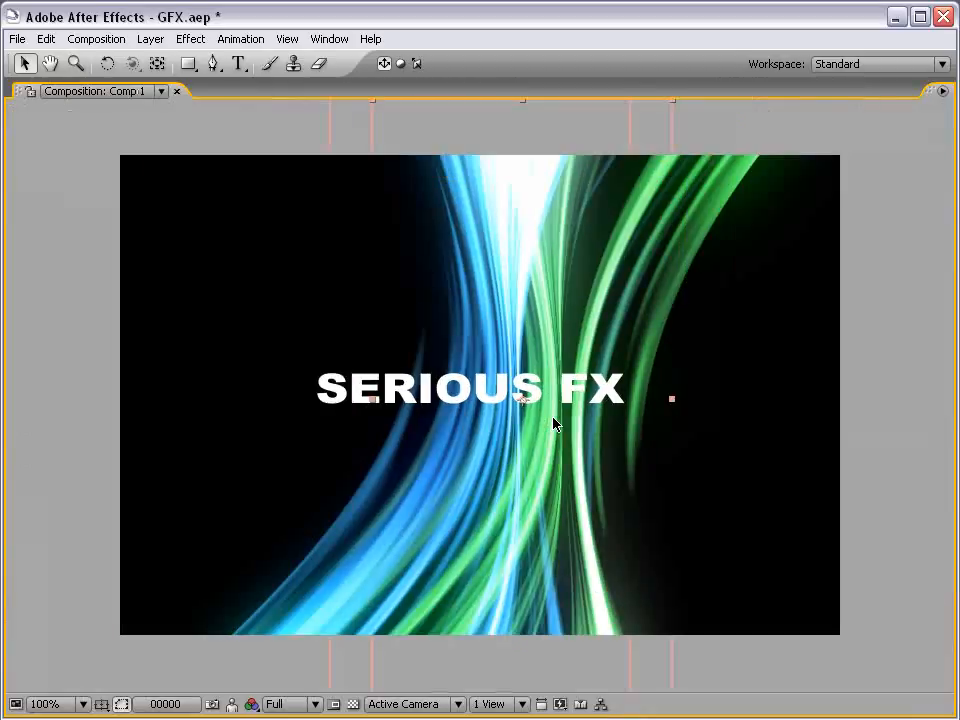
pyautogui.press('`')
pyautogui.press(',')
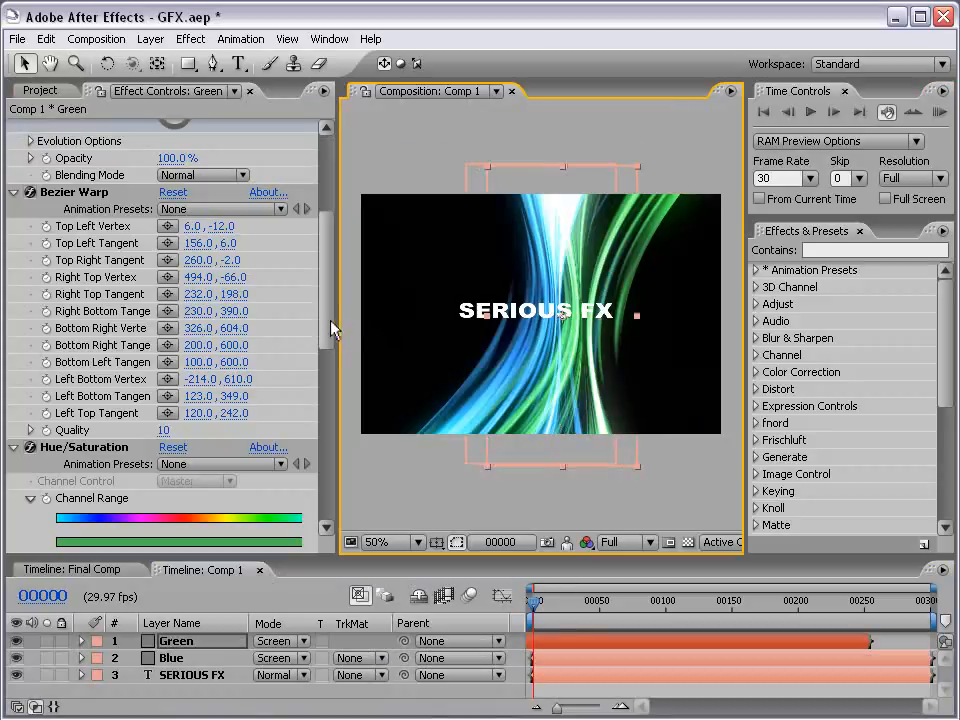
# Set the Green layer's Fractal Noise Contrast to 562 and Brightness to -111.
pyautogui.moveTo(332, 326); pyautogui.dragTo(326, 249)
pyautogui.moveTo(170, 212); pyautogui.dragTo(240, 213)
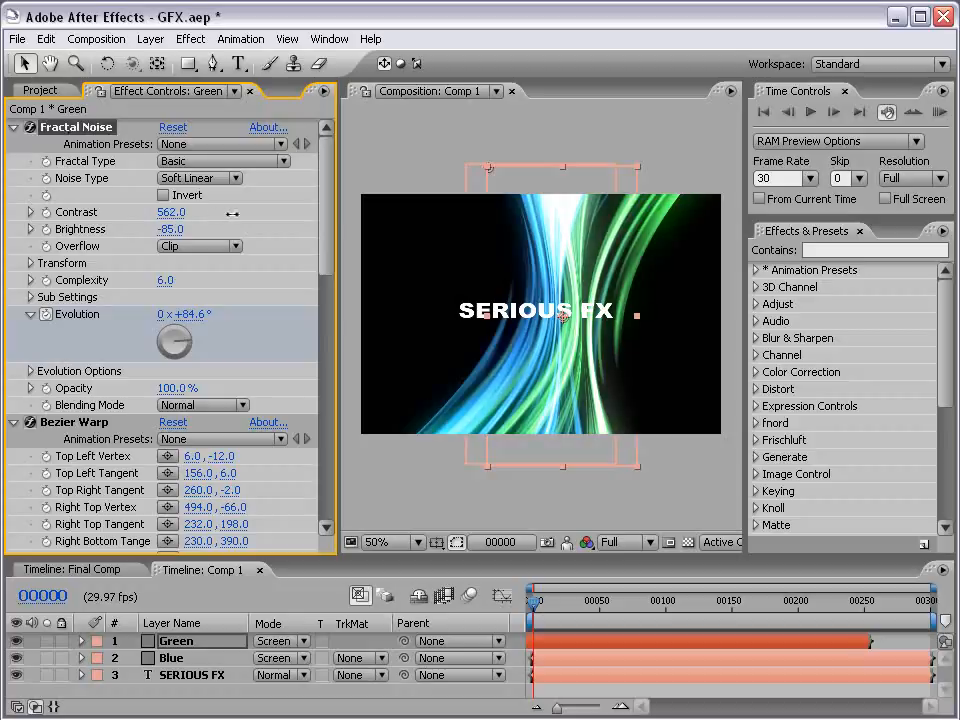
pyautogui.moveTo(174, 234); pyautogui.dragTo(148, 229)
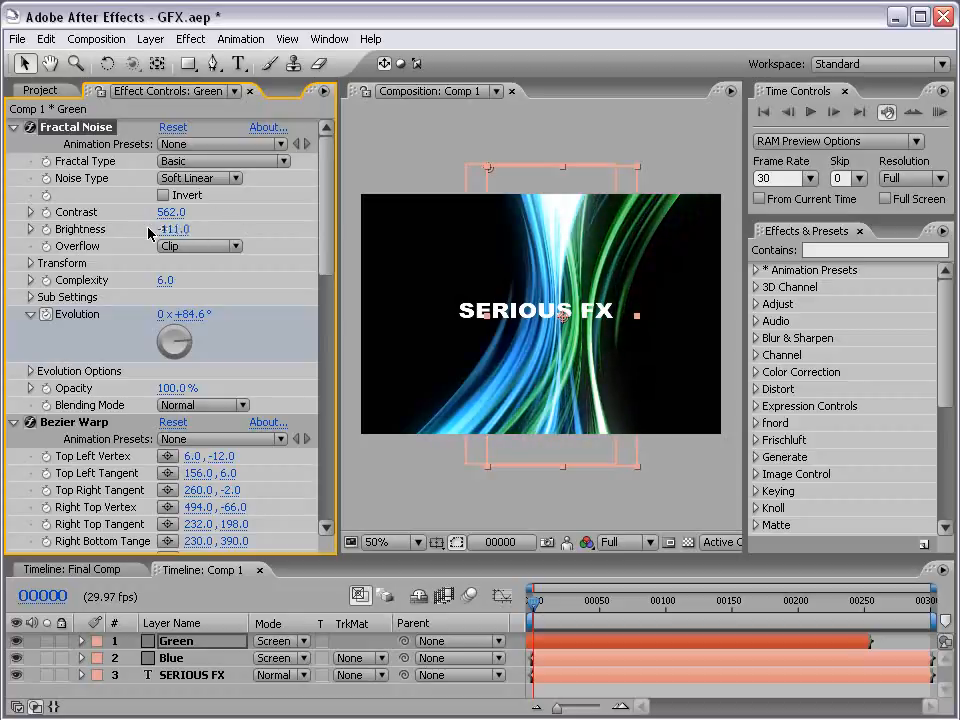
# Set the Blue layer's Fractal Noise Contrast to 531 and Brightness to -97.
pyautogui.click(178, 657)
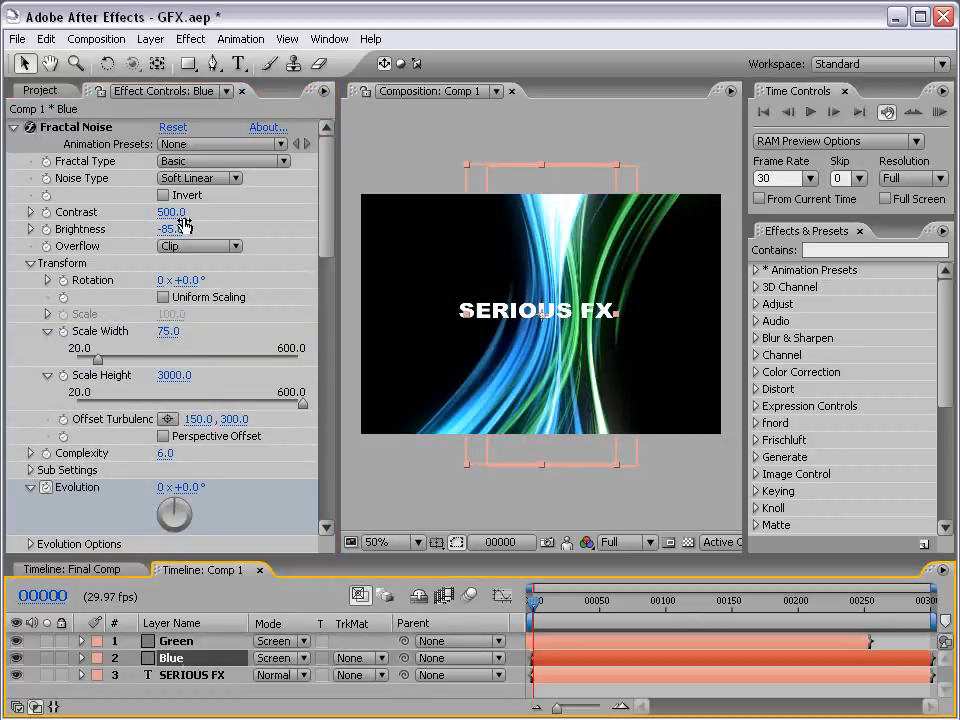
pyautogui.moveTo(176, 215); pyautogui.dragTo(158, 229)
pyautogui.press('`')
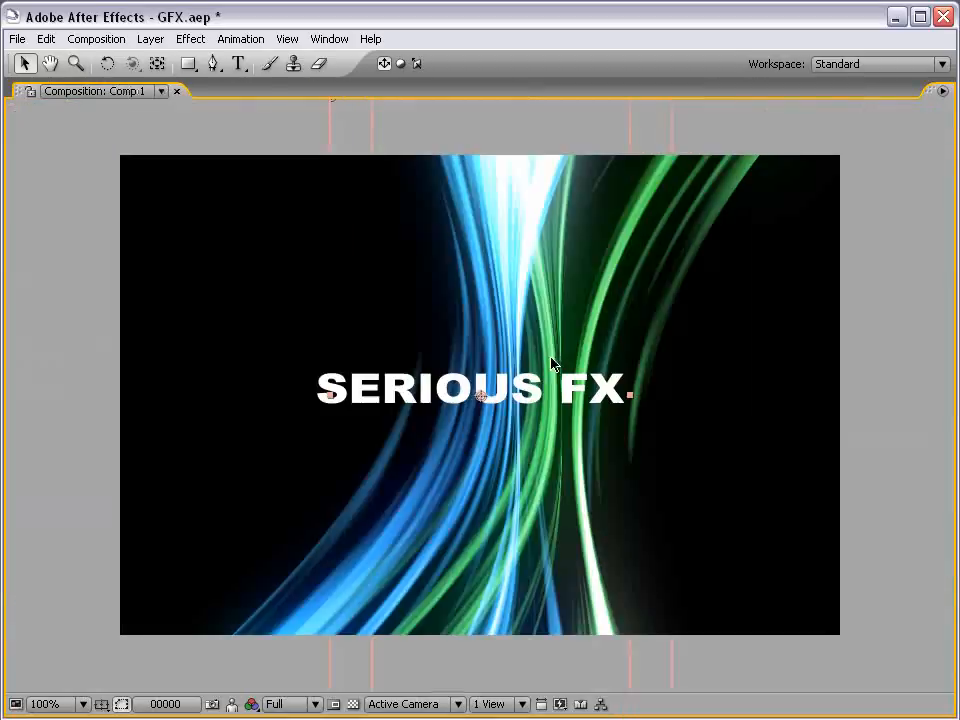
pyautogui.press(',')
pyautogui.press('`')
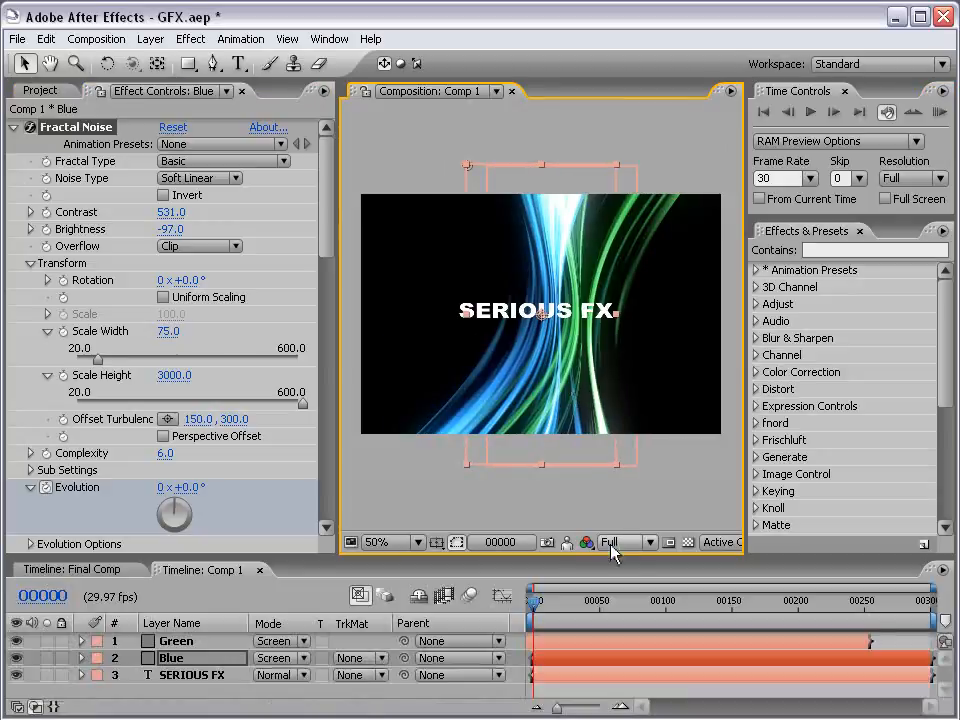
pyautogui.press('.')
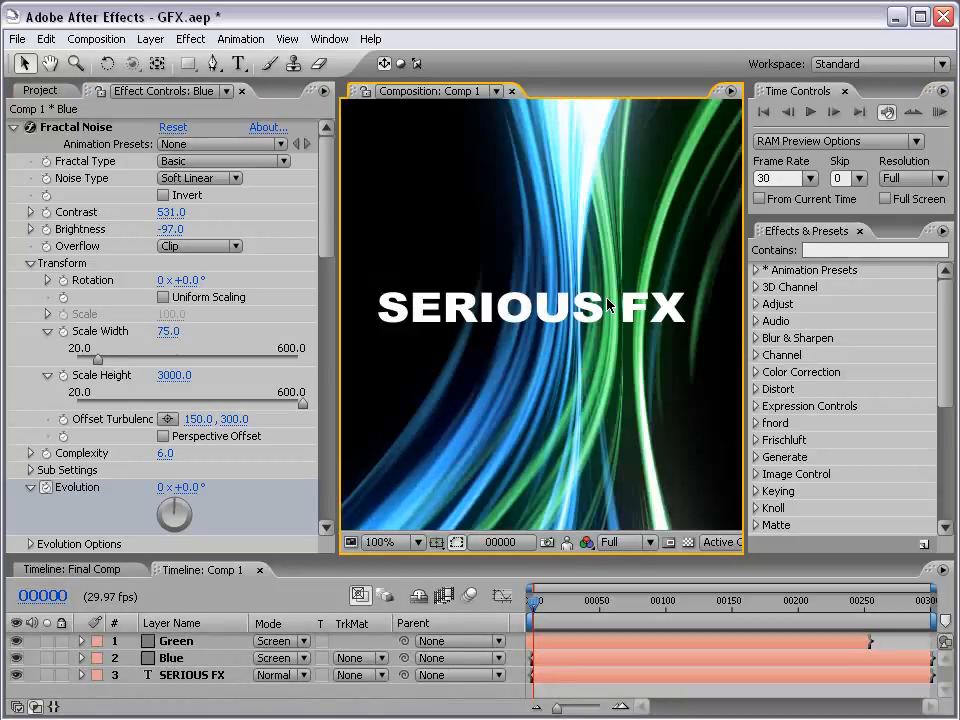
# Place the SERIOUS FX text layer above the Green and Blue layers and shift the title slightly to the right.
pyautogui.moveTo(198, 678); pyautogui.dragTo(178, 643)
pyautogui.press(',')
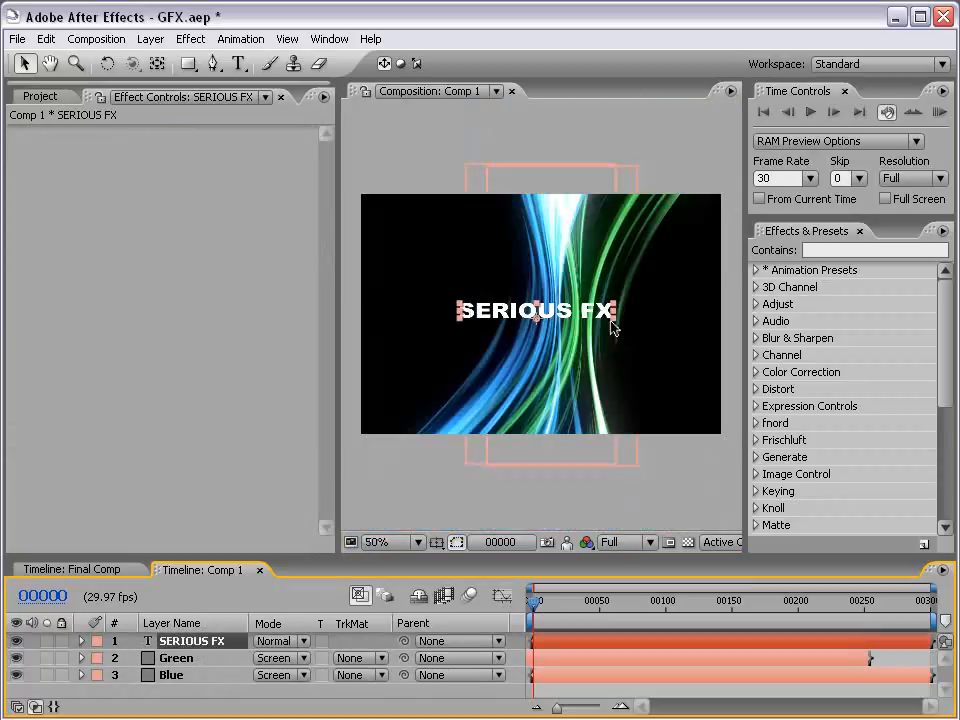
pyautogui.moveTo(581, 314); pyautogui.dragTo(582, 311)
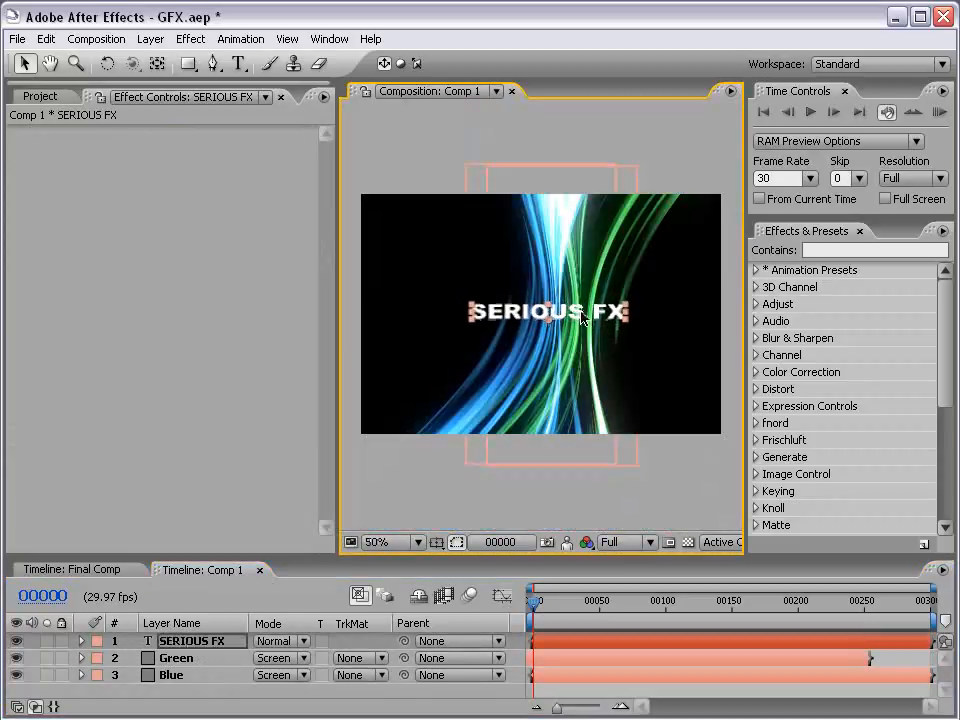
# Apply the Ramp effect to the SERIOUS FX text, with Start of Ramp at 360, 178 and End of Ramp at 360, 280.
pyautogui.click(191, 39)
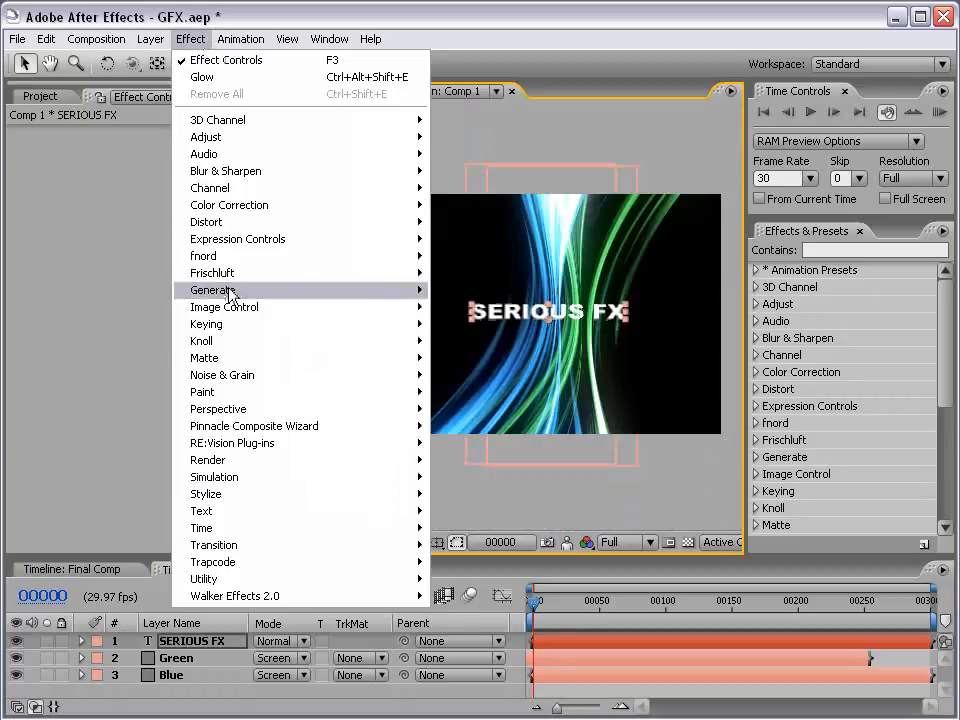
pyautogui.moveTo(257, 290)
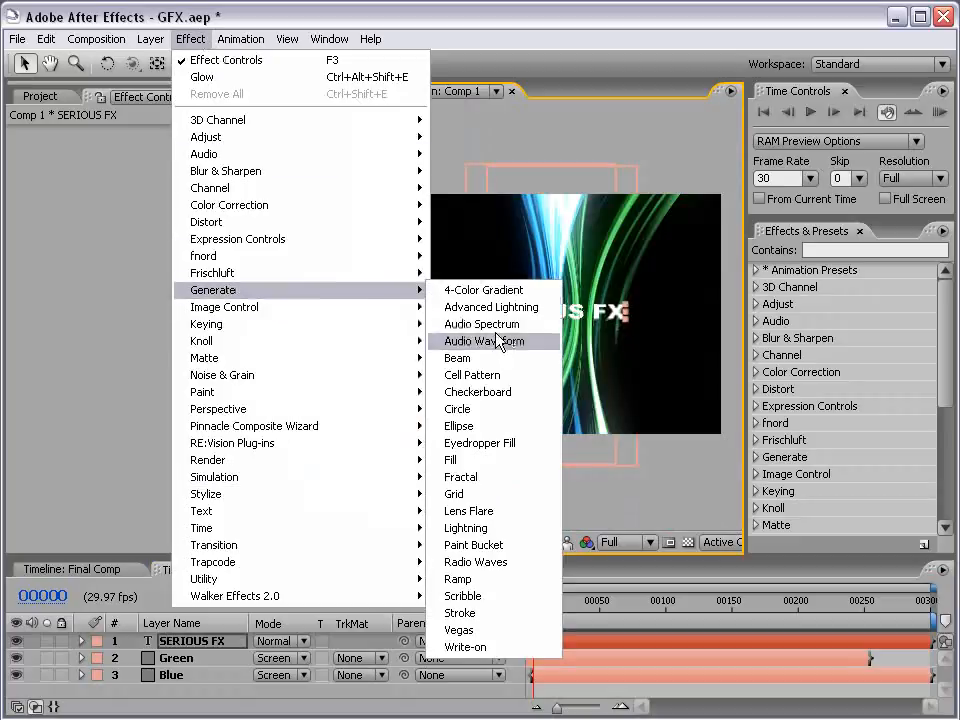
pyautogui.click(494, 579)
pyautogui.click(53, 136)
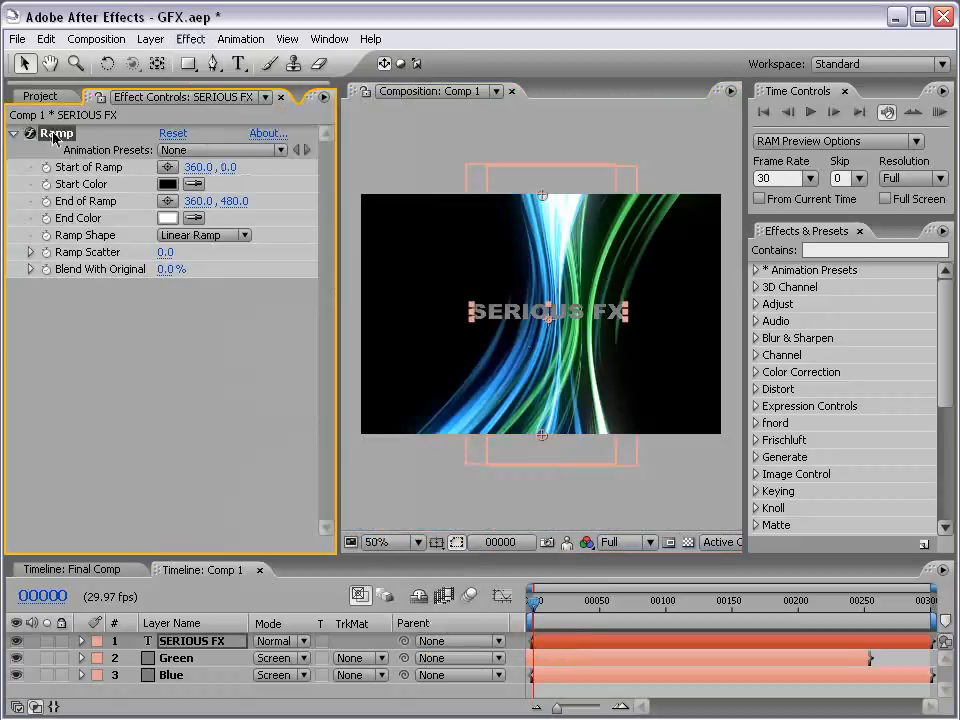
pyautogui.moveTo(542, 196); pyautogui.dragTo(542, 283)
pyautogui.moveTo(542, 435); pyautogui.dragTo(542, 334)
pyautogui.press('.')
pyautogui.press('.')
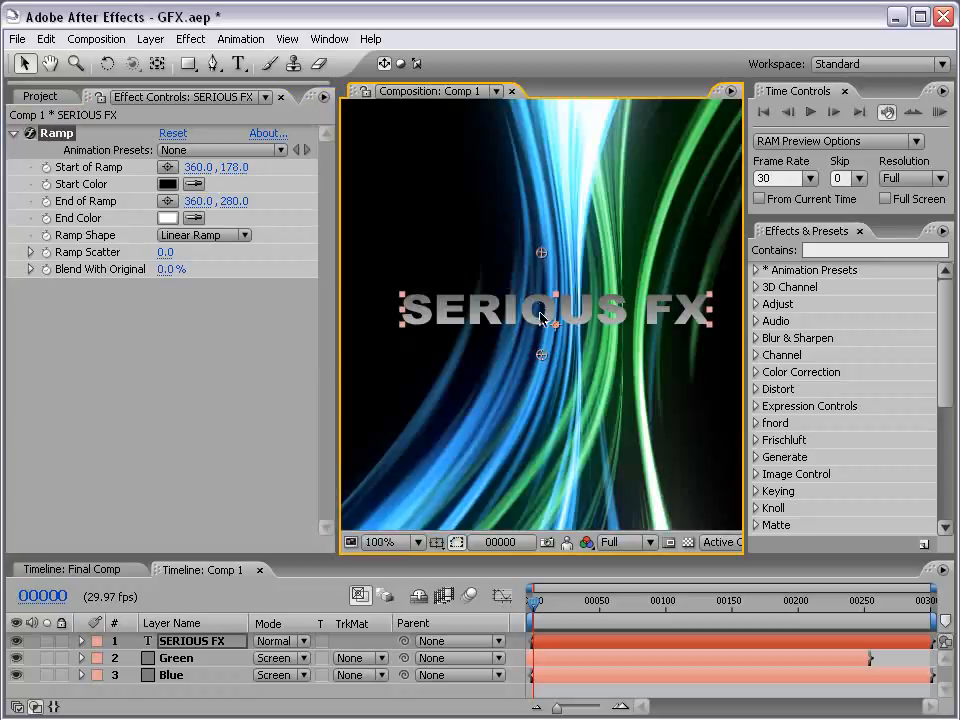
# Change the Ramp's Start Color to a bluish gray and move Start of Ramp to 360, 187.
pyautogui.click(167, 184)
pyautogui.moveTo(328, 551); pyautogui.dragTo(244, 570)
pyautogui.click(557, 539)
pyautogui.click(315, 538)
pyautogui.click(722, 417)
pyautogui.moveTo(545, 258); pyautogui.dragTo(545, 267)
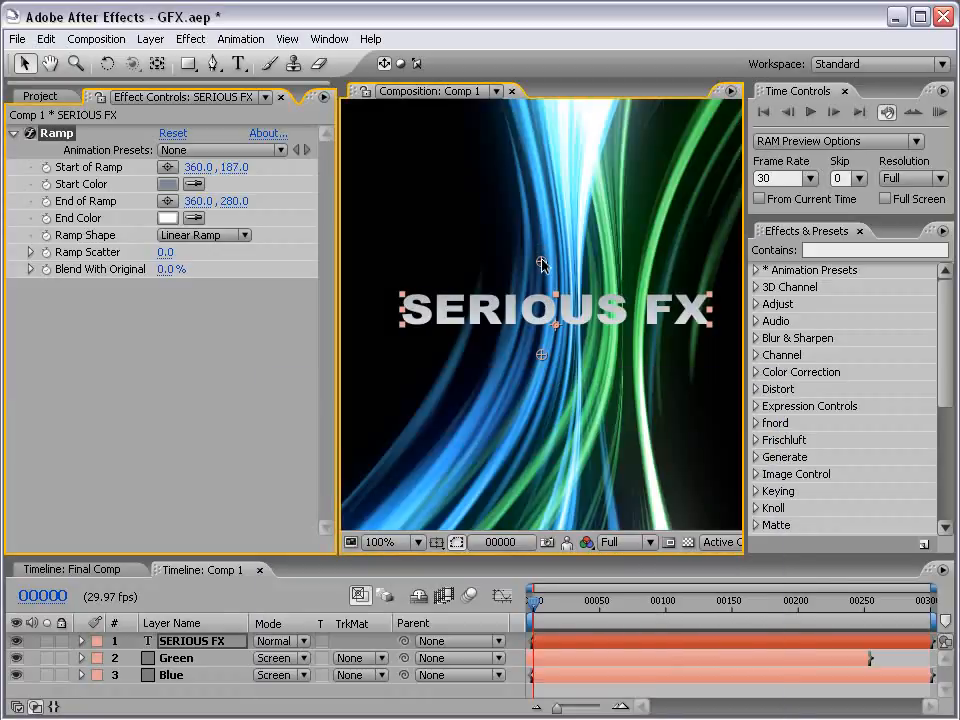
# Apply a Drop Shadow with a Distance of 2 to the SERIOUS FX text and duplicate the effect.
pyautogui.click(192, 40)
pyautogui.moveTo(300, 409)
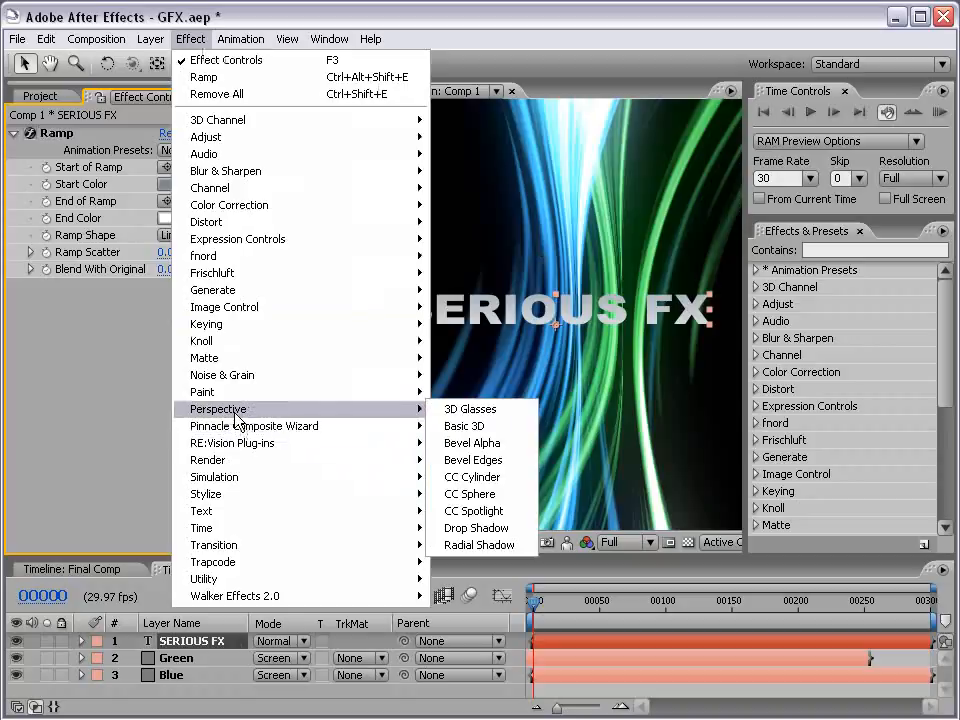
pyautogui.click(486, 529)
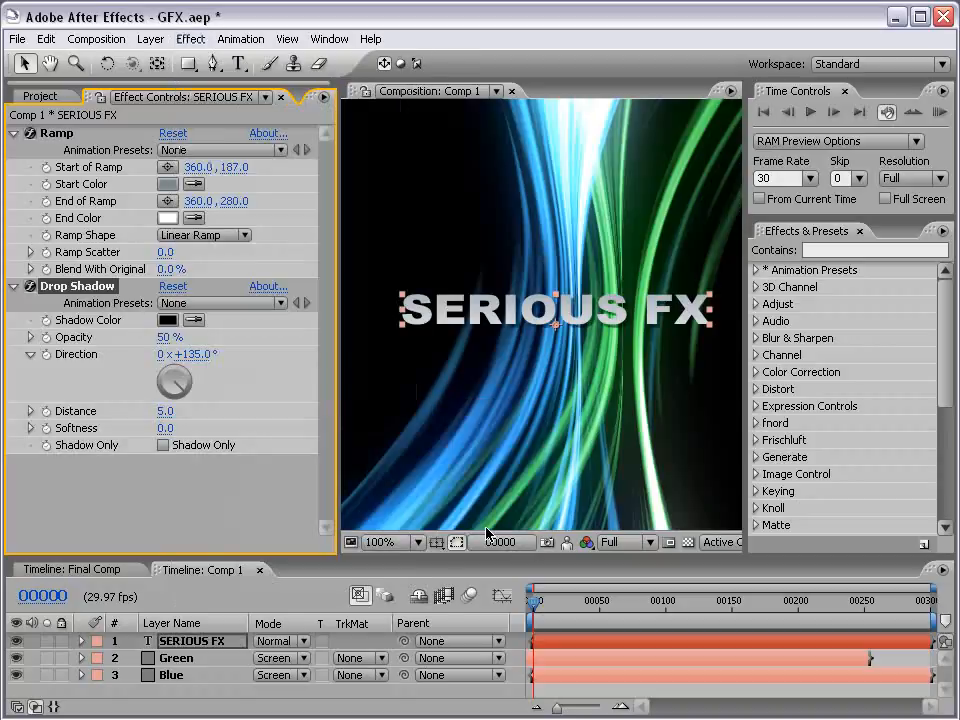
pyautogui.click(165, 411)
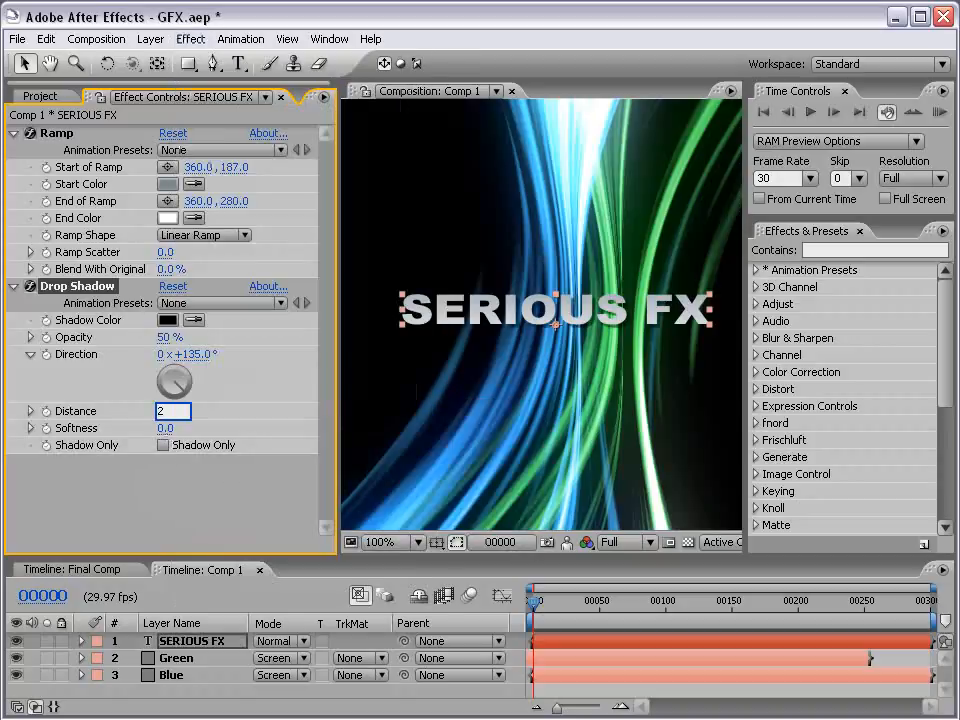
pyautogui.write('2')
pyautogui.press('Return')
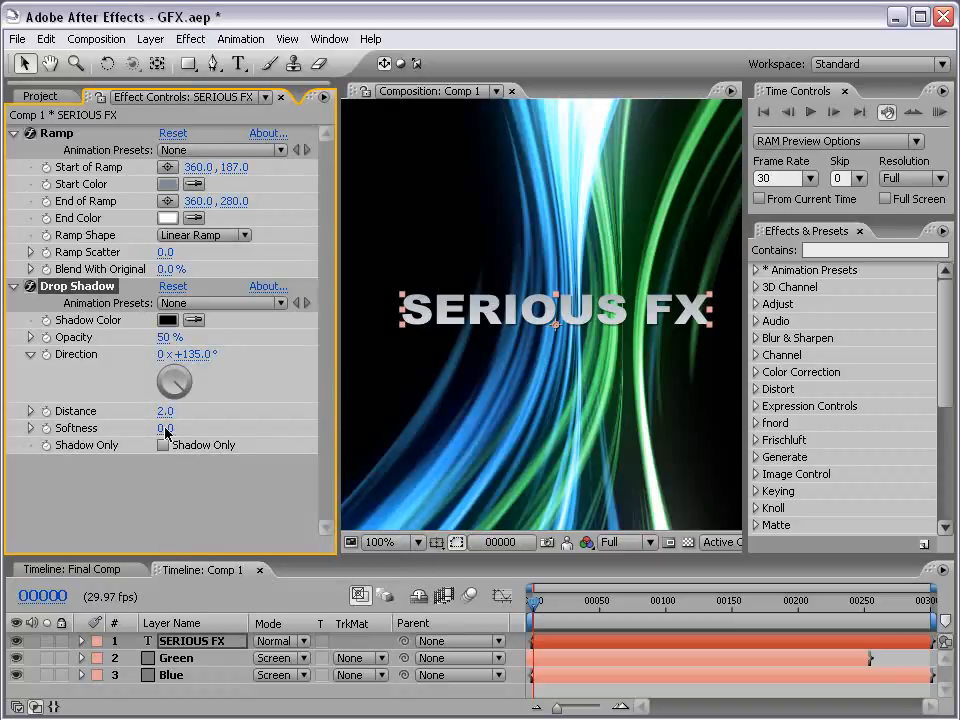
pyautogui.hotkey('ctrl', 'd')
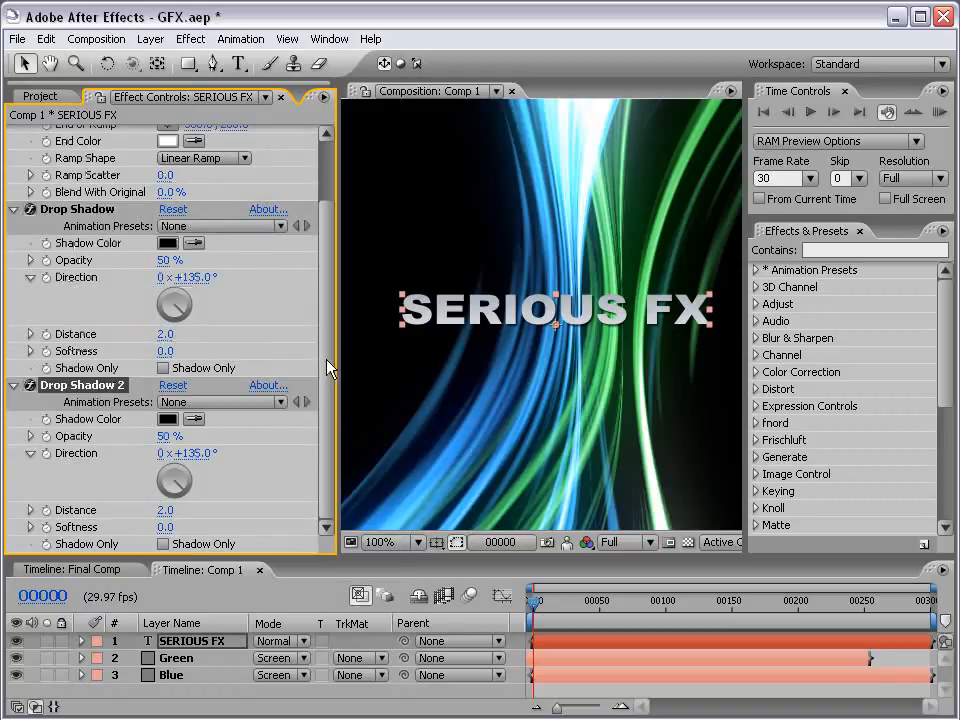
# Set the second Drop Shadow on the SERIOUS FX text to a Distance of 0 and a Softness of 30.
pyautogui.click(164, 510)
pyautogui.write('0')
pyautogui.press('Return')
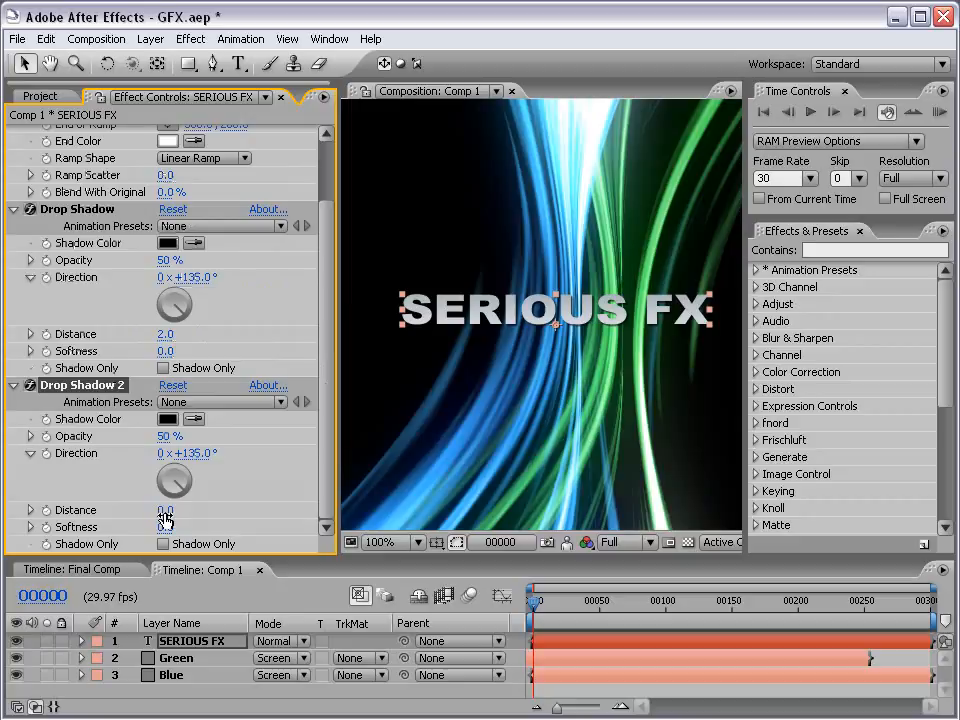
pyautogui.moveTo(164, 527); pyautogui.dragTo(195, 528)
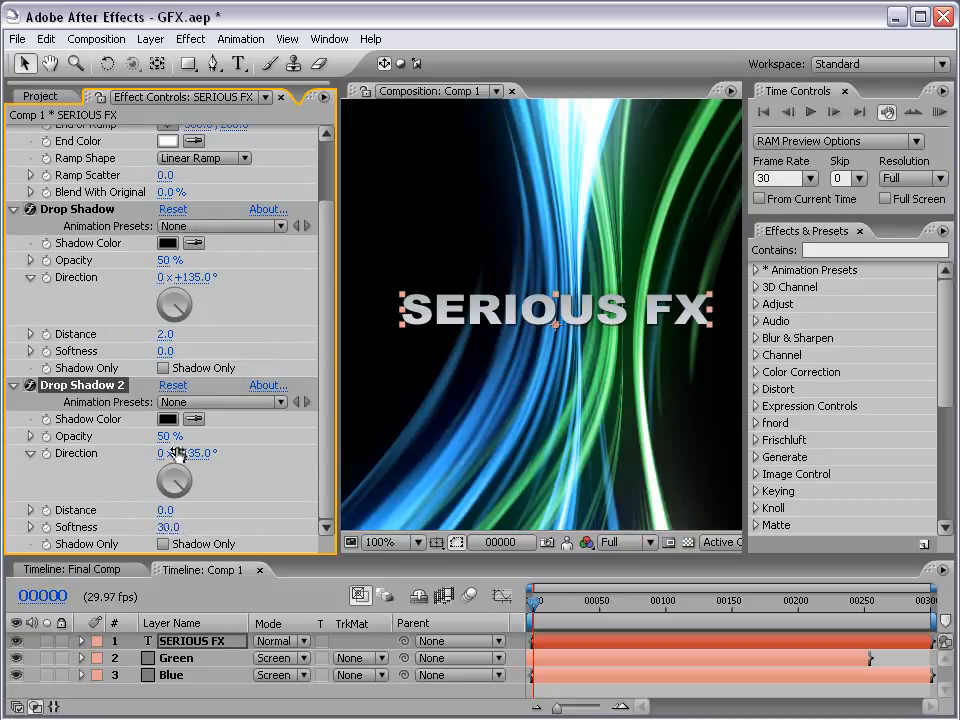
pyautogui.moveTo(163, 340); pyautogui.dragTo(175, 340)
pyautogui.scroll(1, 518, 333)
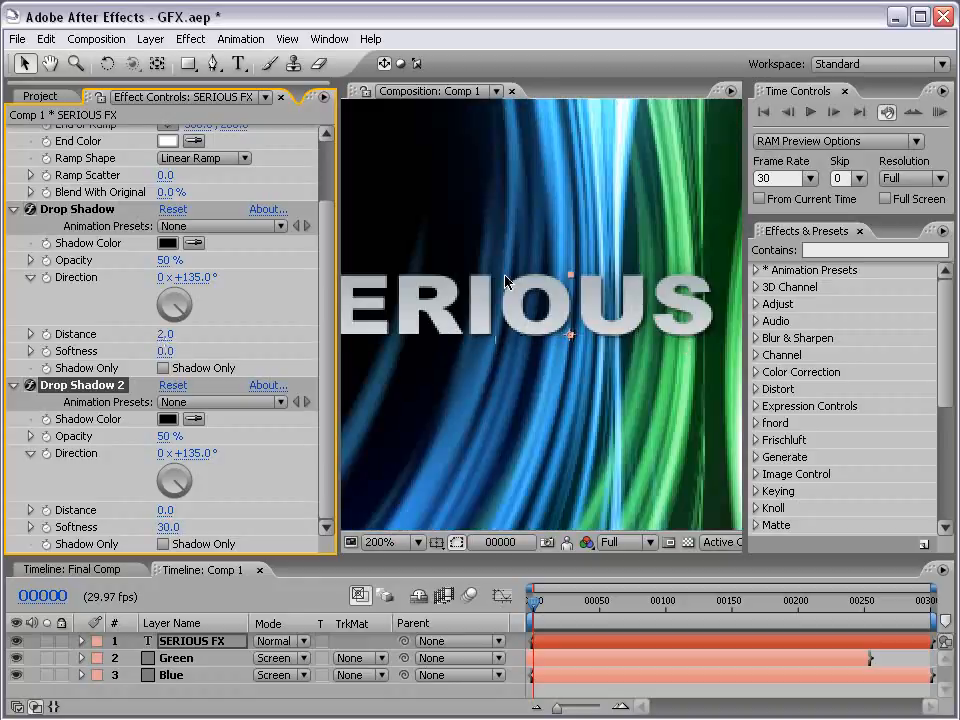
pyautogui.scroll(-1, 497, 349)
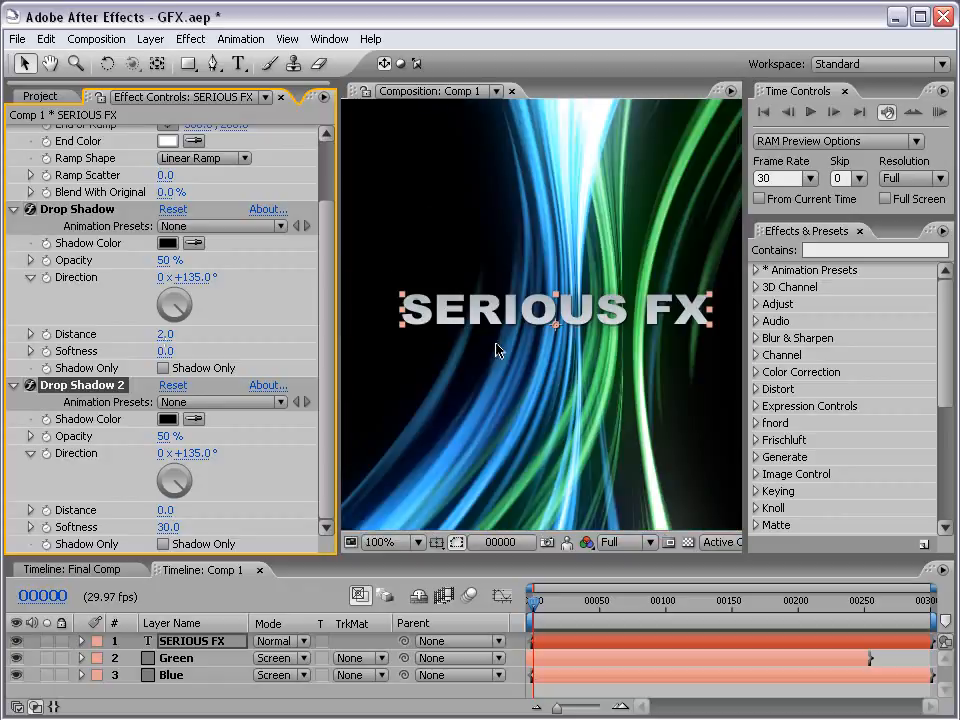
# Raise the Opacity of both Drop Shadow effects on the SERIOUS FX text to 100%.
pyautogui.moveTo(170, 260); pyautogui.dragTo(344, 260)
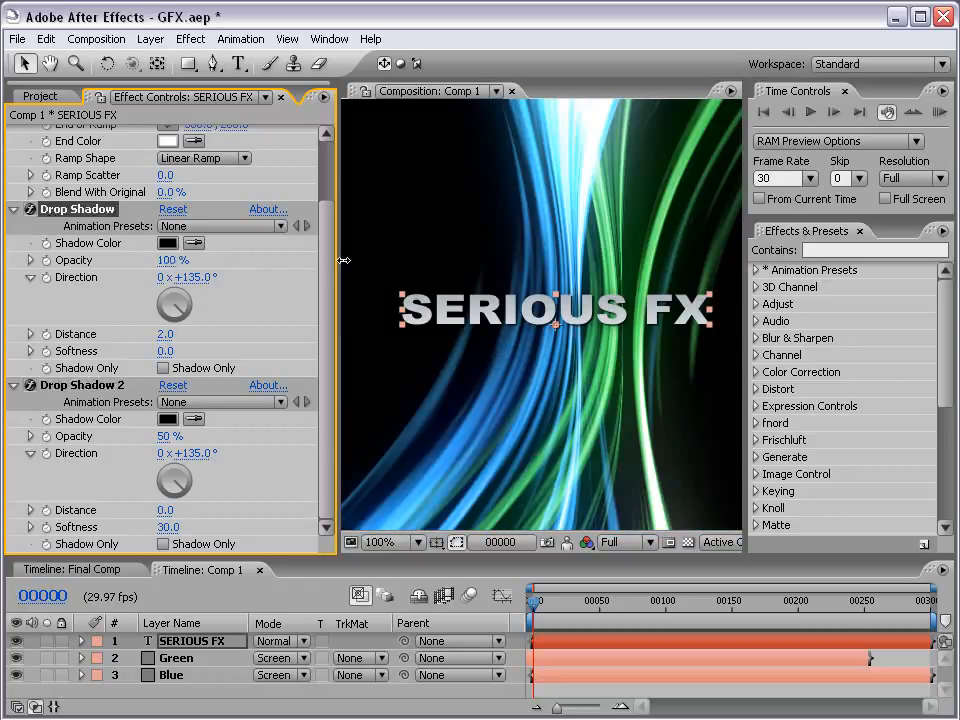
pyautogui.moveTo(160, 437); pyautogui.dragTo(344, 427)
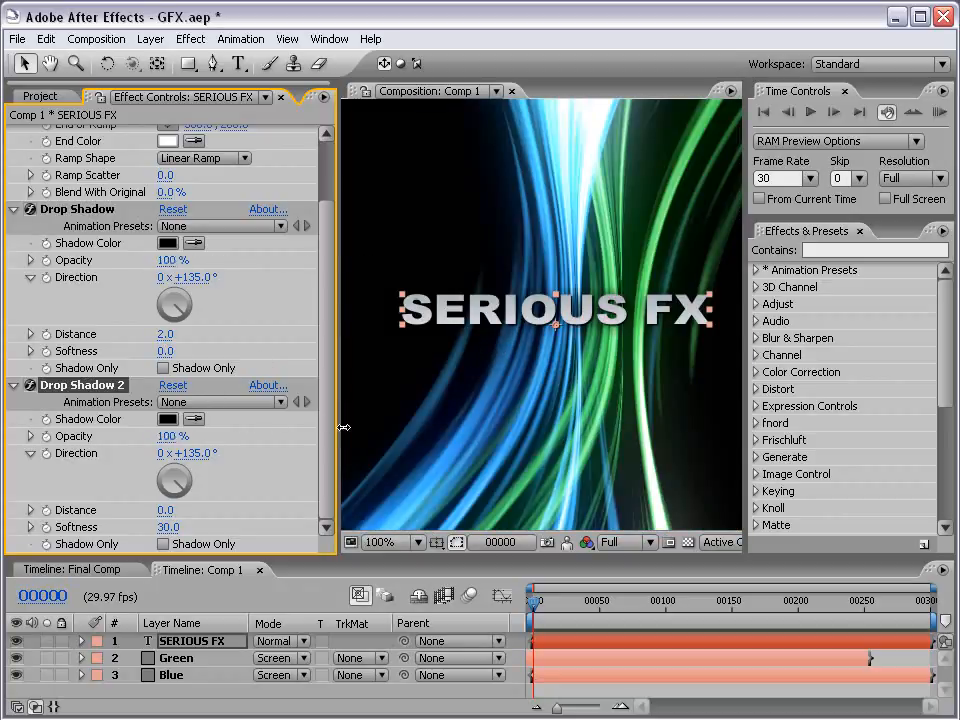
pyautogui.scroll(-1, 619, 411)
pyautogui.scroll(1, 619, 411)
# Tighten the title's Ramp by moving Start of Ramp to 360, 216 and End of Ramp to 360, 246, and check the full composition.
pyautogui.moveTo(328, 306); pyautogui.dragTo(323, 214)
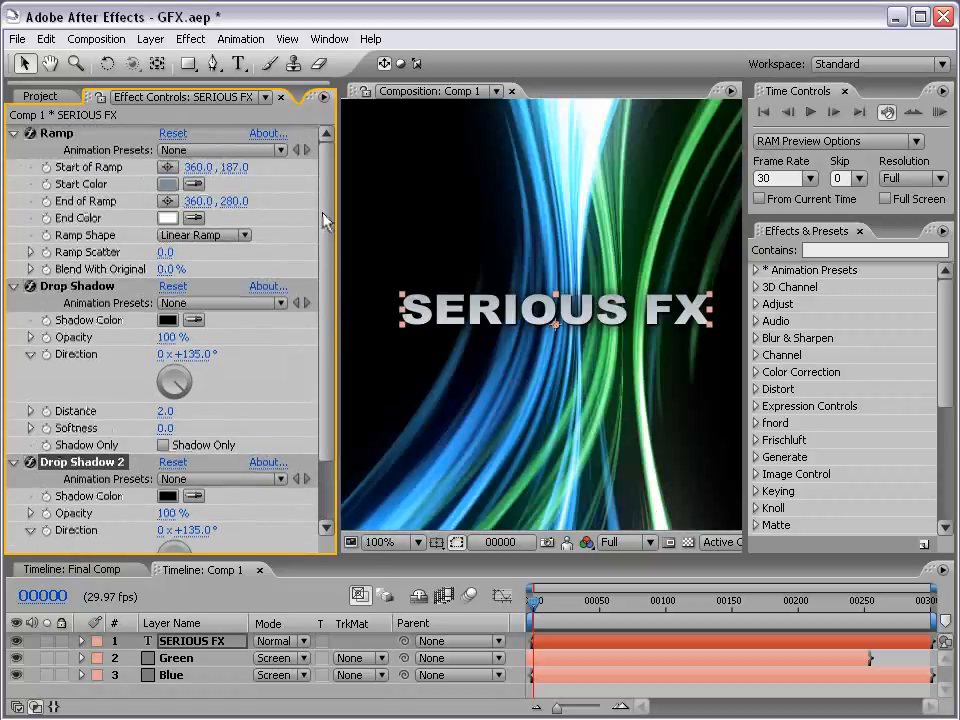
pyautogui.click(55, 136)
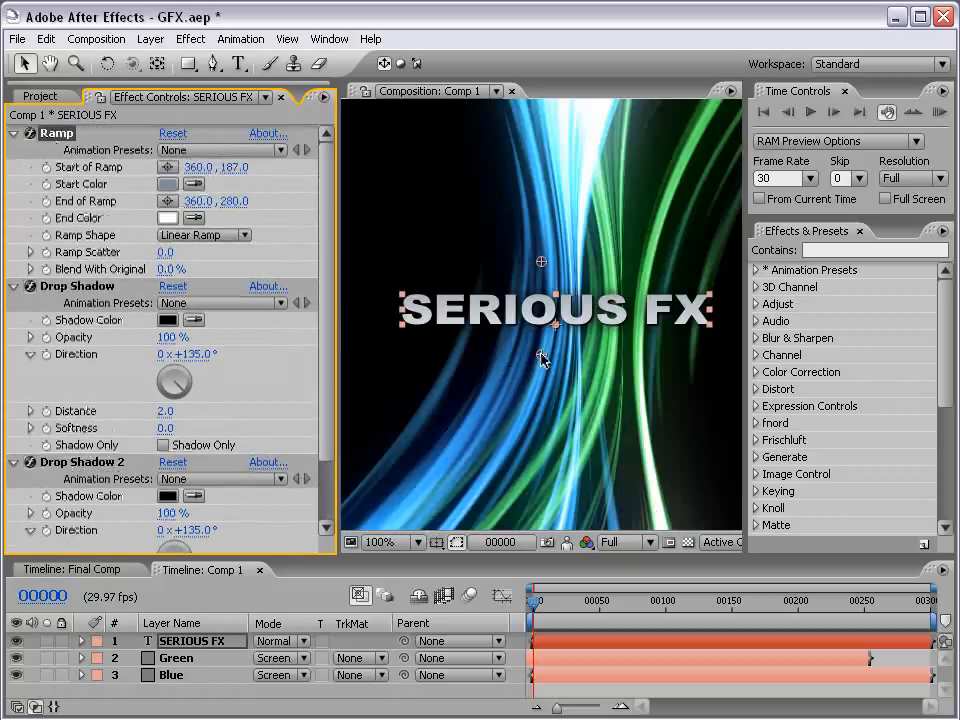
pyautogui.moveTo(541, 354); pyautogui.dragTo(540, 322)
pyautogui.moveTo(541, 261); pyautogui.dragTo(541, 293)
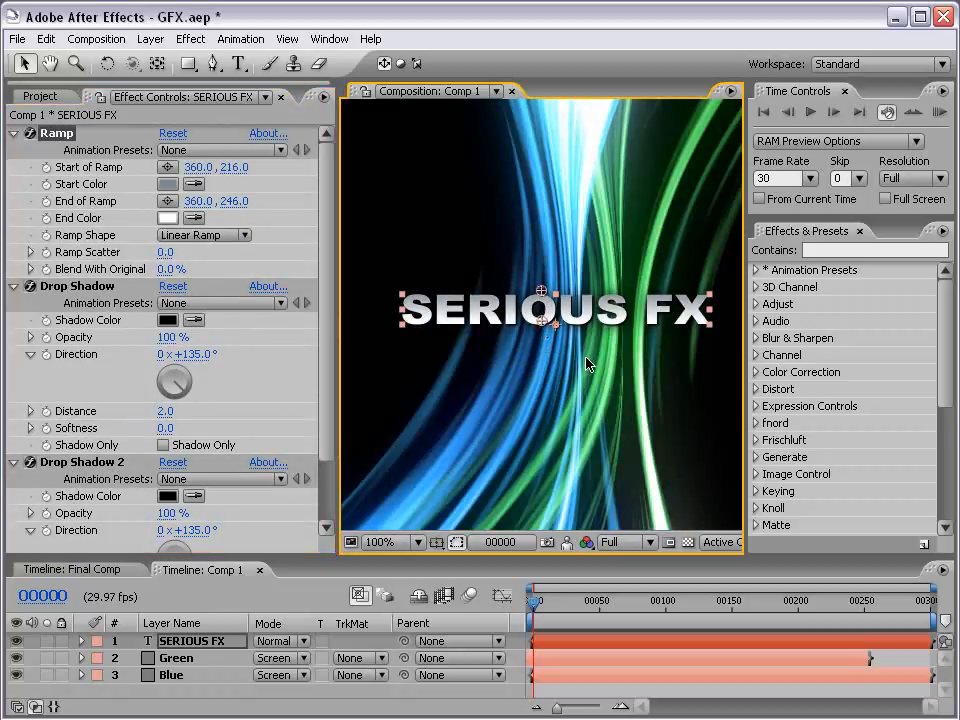
pyautogui.scroll(-1, 582, 395)
pyautogui.click(660, 483)
pyautogui.scroll(1, 575, 424)
pyautogui.press('`')
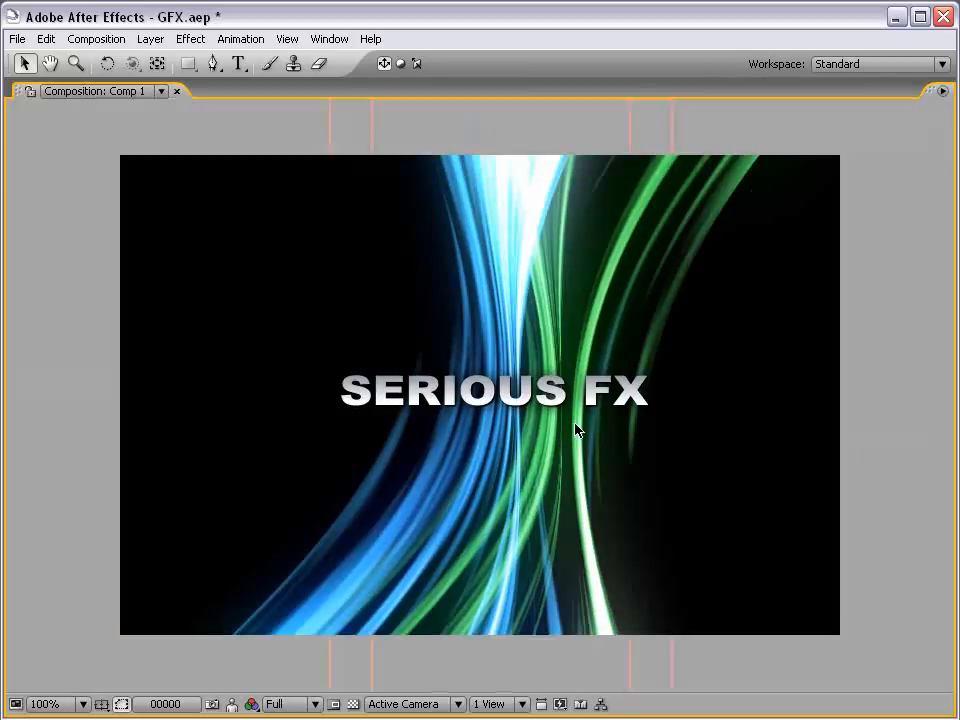
pyautogui.press('`')
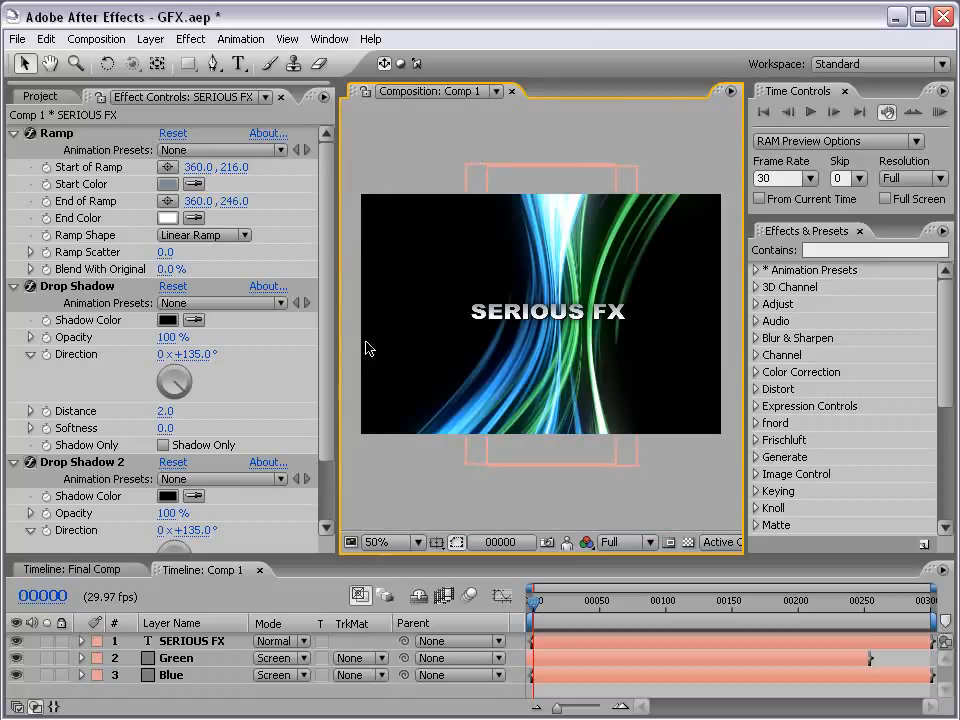
# Create a new gray solid layer at the composition's size.
pyautogui.click(150, 45)
pyautogui.moveTo(161, 58)
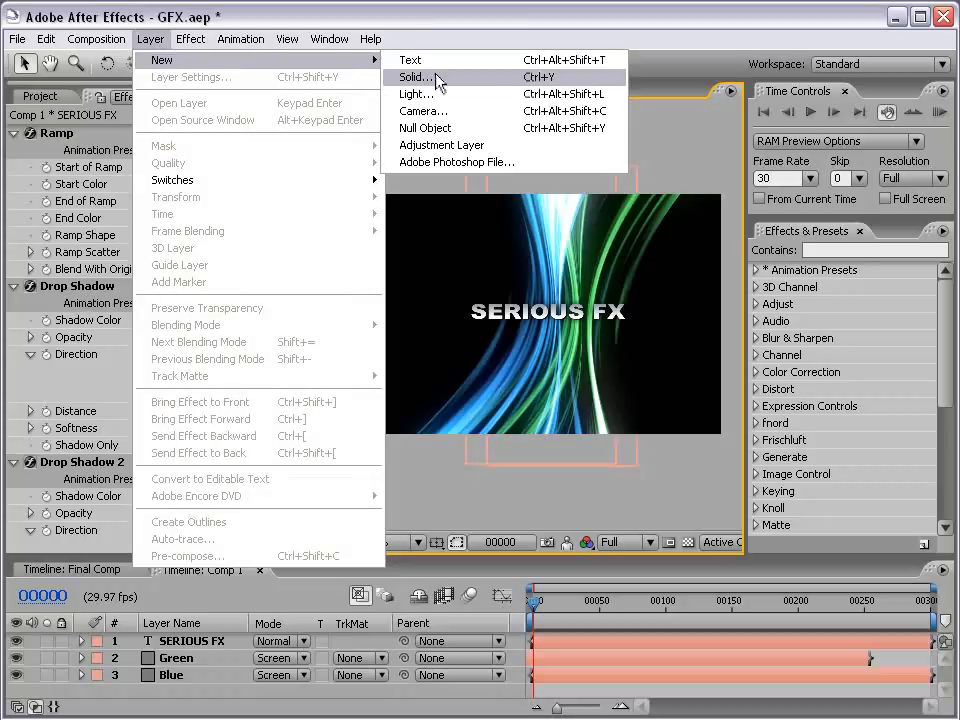
pyautogui.click(440, 78)
pyautogui.click(430, 279)
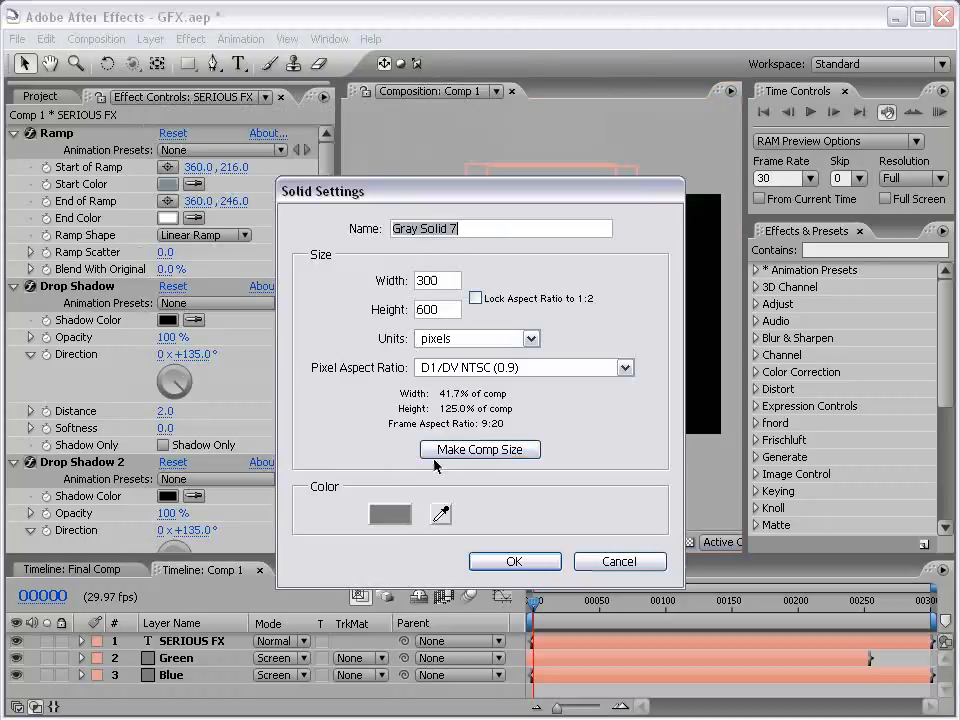
pyautogui.click(475, 450)
pyautogui.click(513, 562)
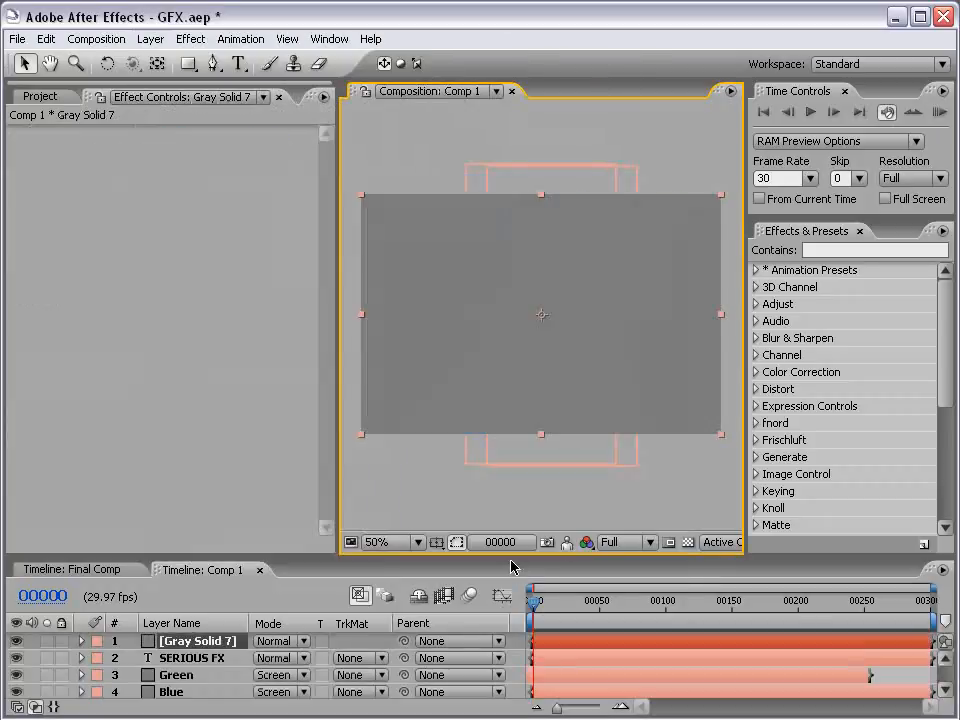
# Apply the CC Particle World effect to the new gray solid.
pyautogui.click(829, 250)
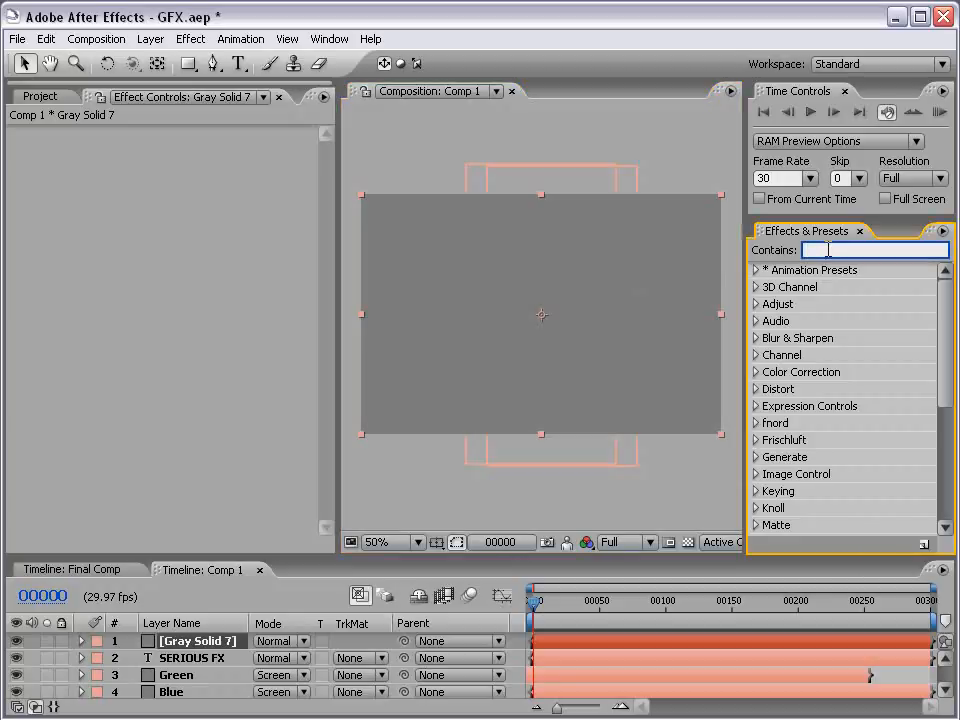
pyautogui.write('particl')
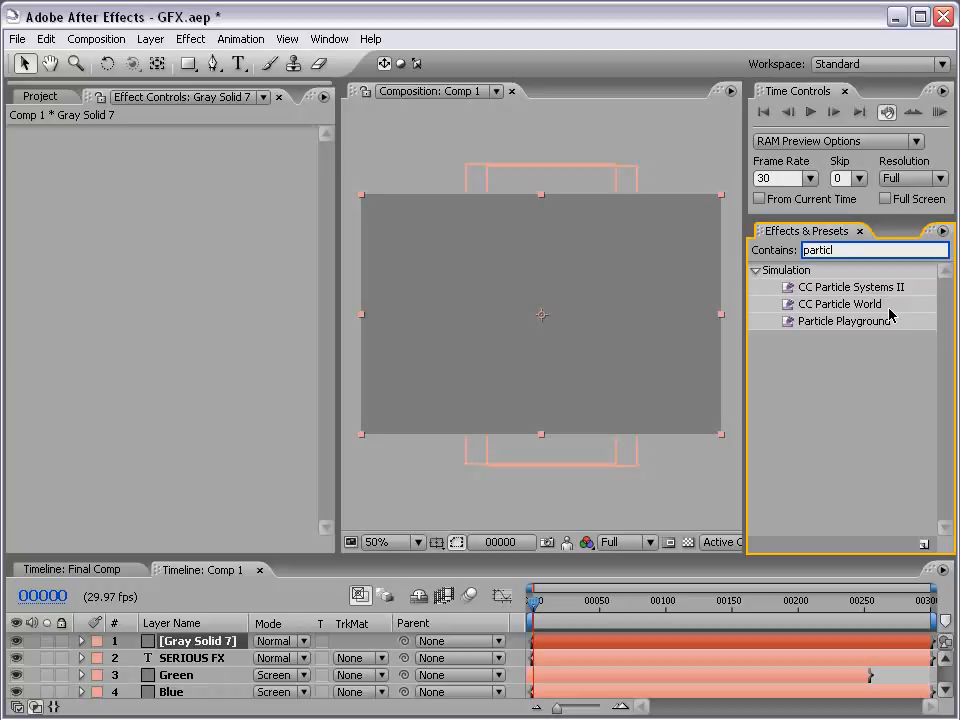
pyautogui.moveTo(851, 311); pyautogui.dragTo(525, 260)
pyautogui.click(208, 645)
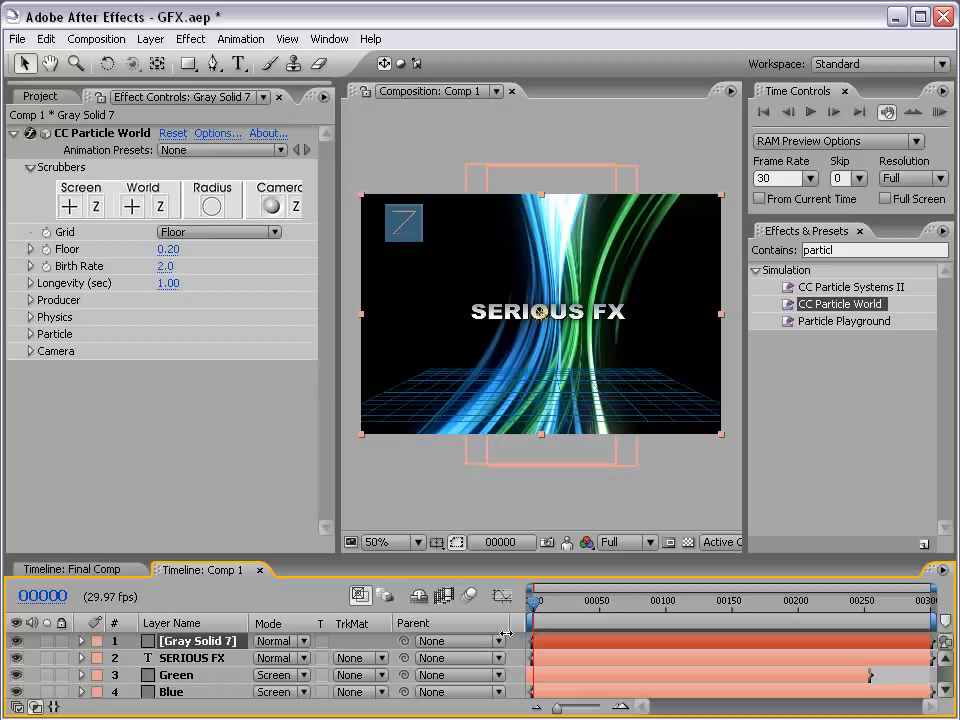
# Solo the particle solid at frame 39 and set the CC Particle World Grid to Off.
pyautogui.moveTo(535, 607); pyautogui.dragTo(586, 611)
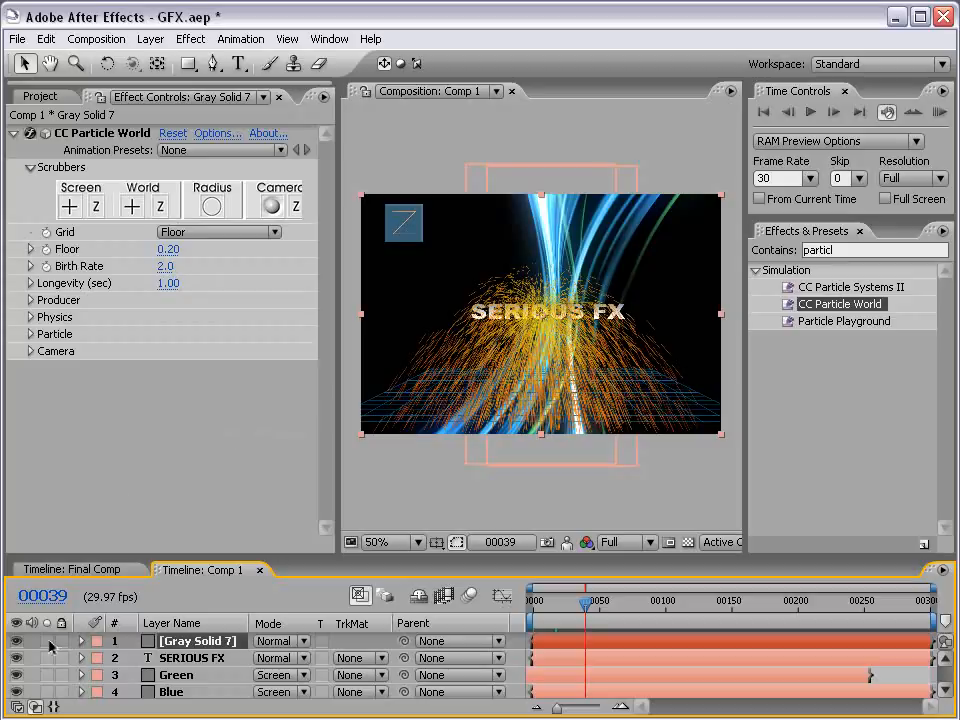
pyautogui.click(46, 641)
pyautogui.press('.')
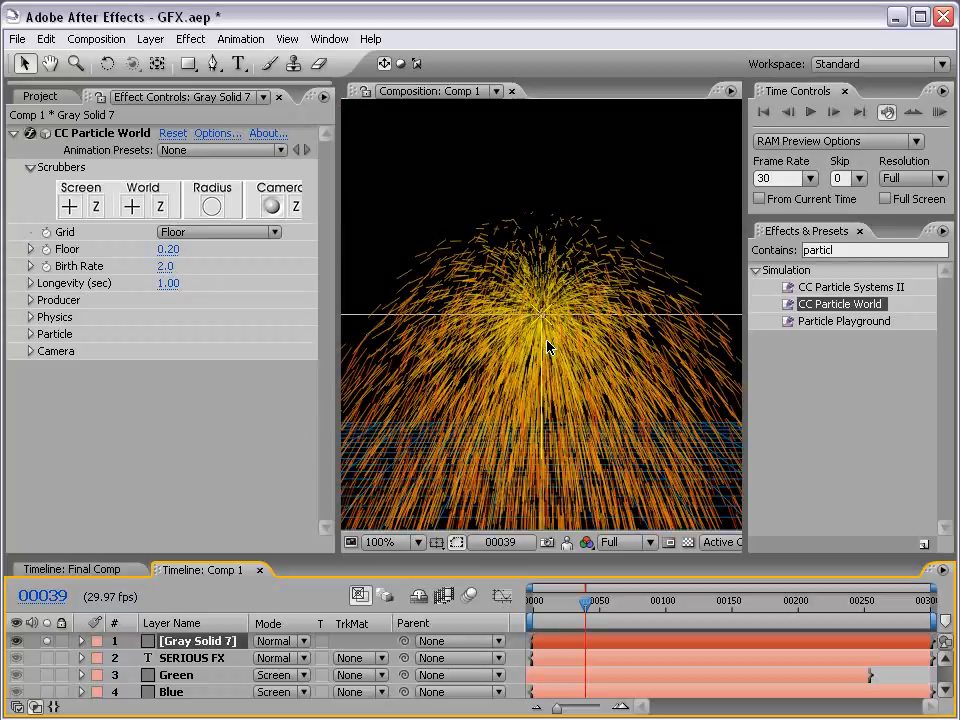
pyautogui.click(190, 232)
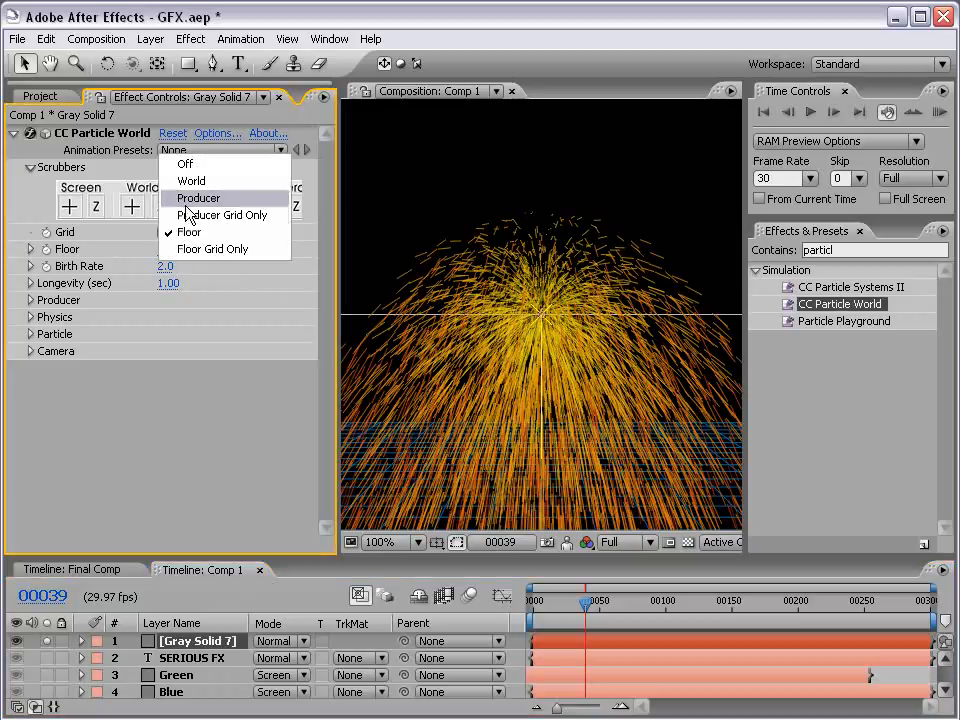
pyautogui.click(203, 168)
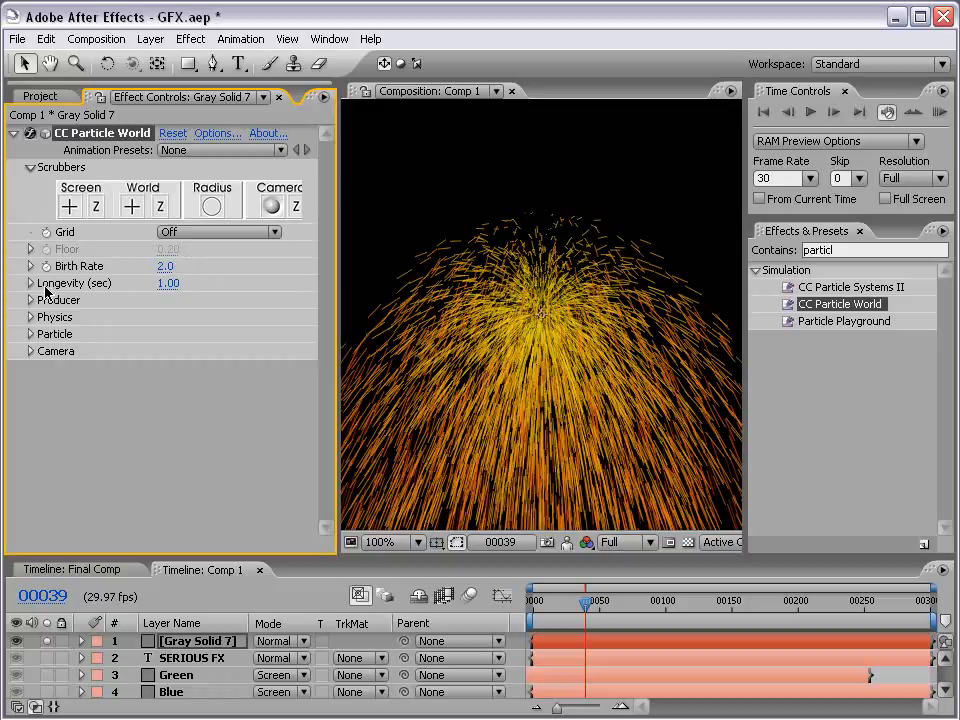
# Expand the Producer, Physics and Particle groups of CC Particle World and make room to show their settings.
pyautogui.click(30, 301)
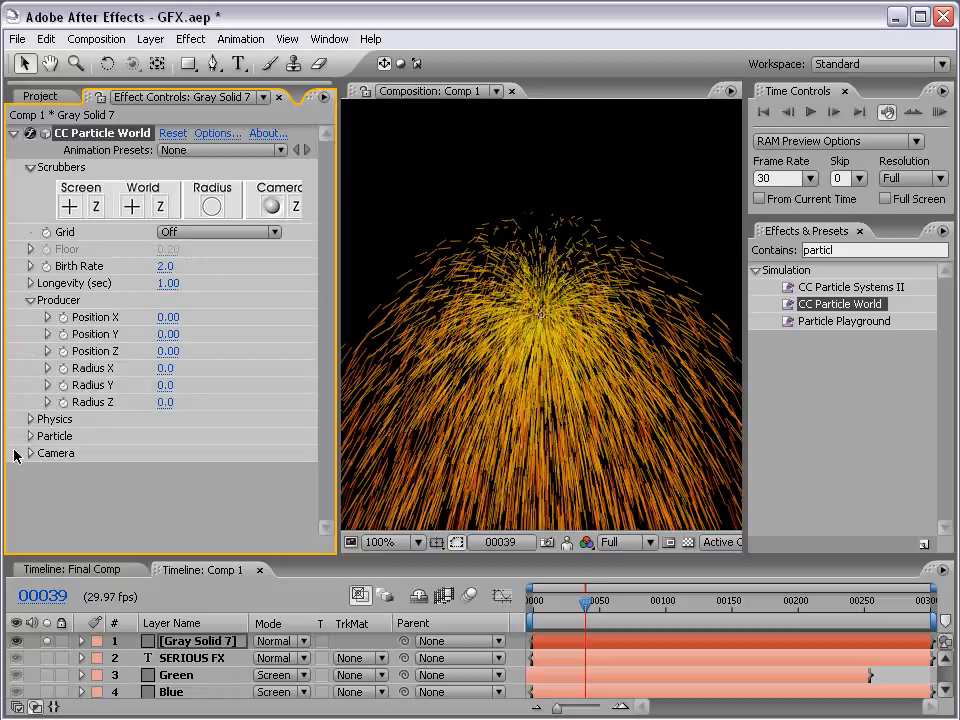
pyautogui.click(31, 420)
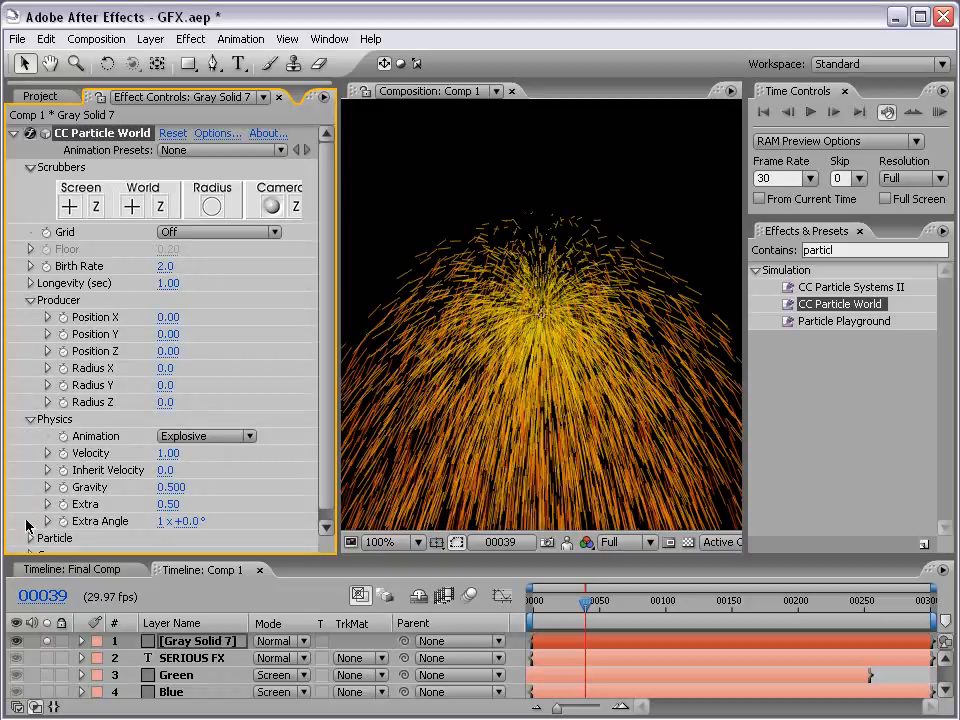
pyautogui.click(31, 538)
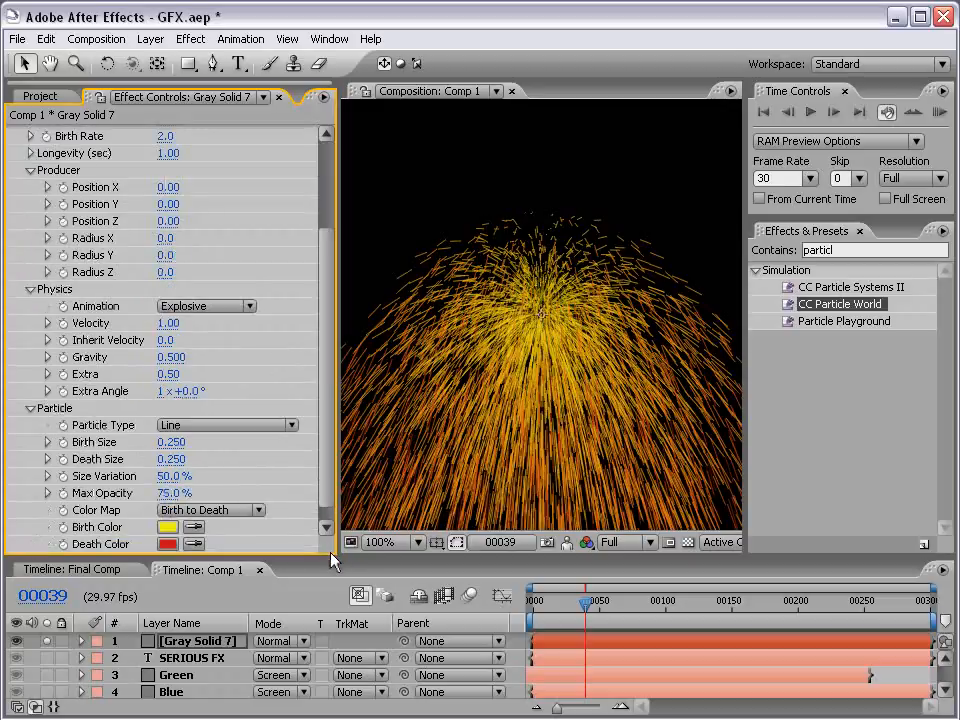
pyautogui.moveTo(332, 553); pyautogui.dragTo(332, 668)
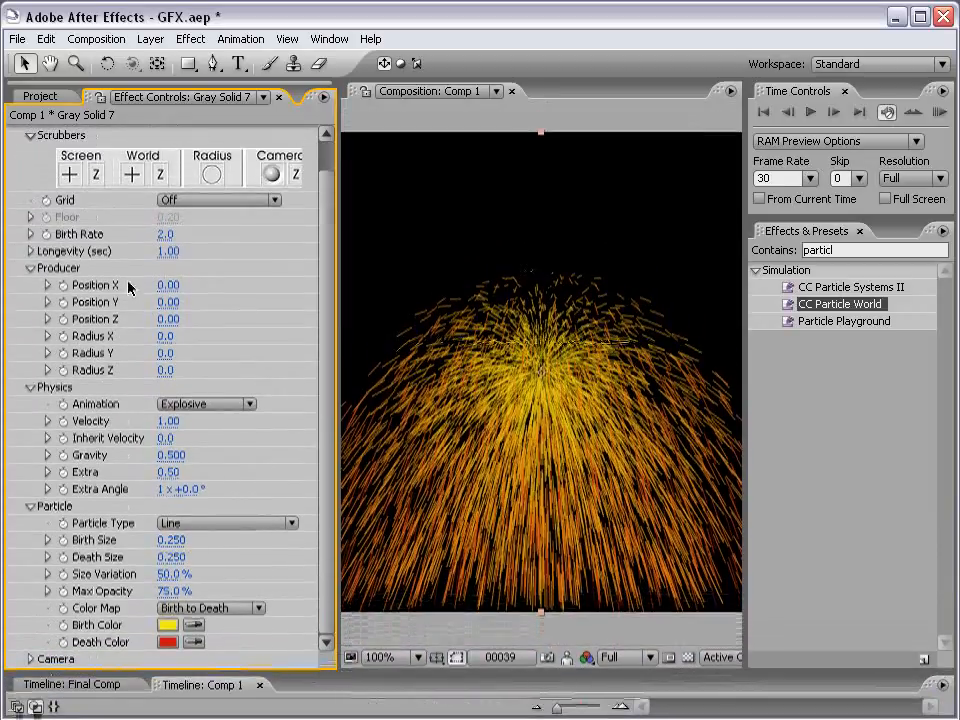
pyautogui.press(',')
# Spread the particle Producer by setting Radius X to 0.6, Radius Y to 0.3 and Radius Z to 1.
pyautogui.moveTo(166, 336); pyautogui.dragTo(227, 337)
pyautogui.moveTo(166, 353); pyautogui.dragTo(257, 367)
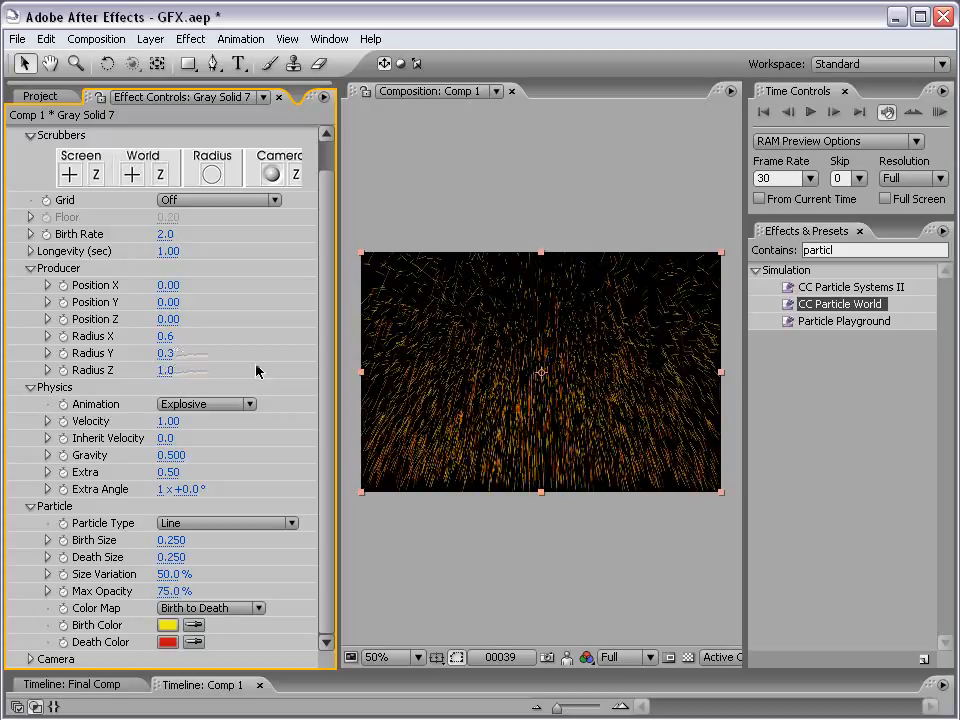
pyautogui.click(170, 337)
pyautogui.write('.6')
pyautogui.press('Return')
pyautogui.click(165, 353)
pyautogui.write('.3')
pyautogui.press('Return')
pyautogui.click(165, 370)
pyautogui.write('1')
pyautogui.press('Return')
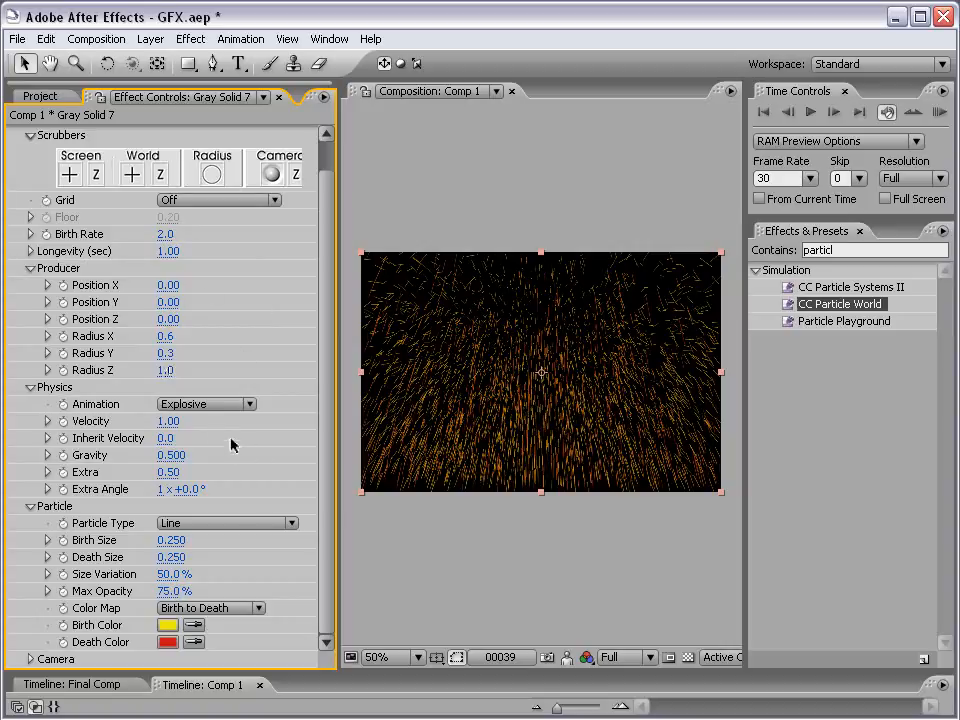
# Set the particles' Velocity to 0 and check the result full-frame at frame 75.
pyautogui.click(168, 421)
pyautogui.write('1')
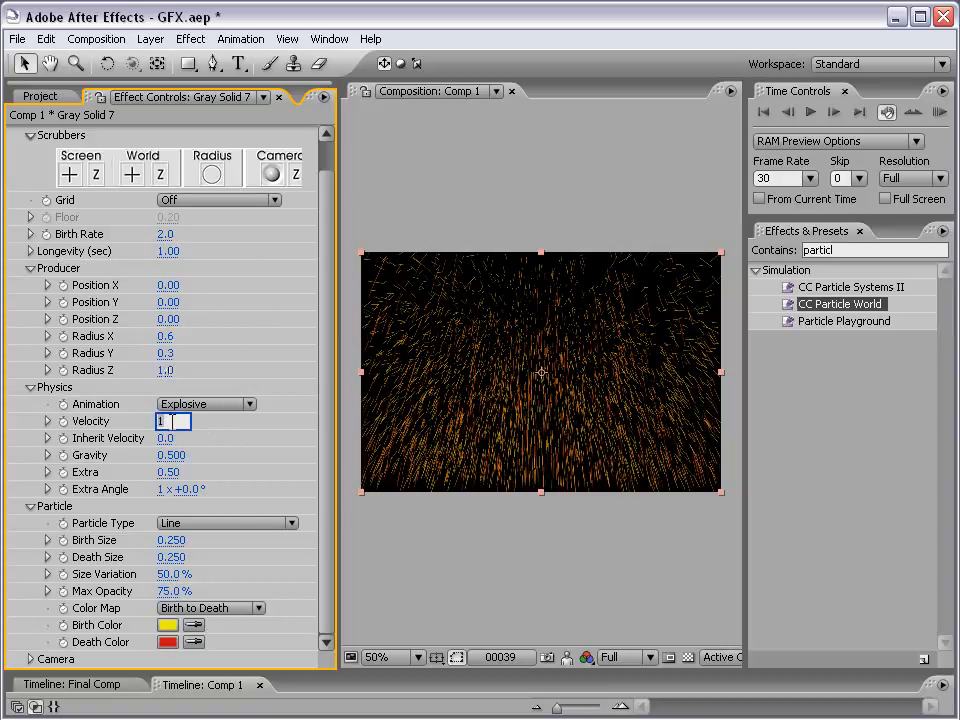
pyautogui.press('Return')
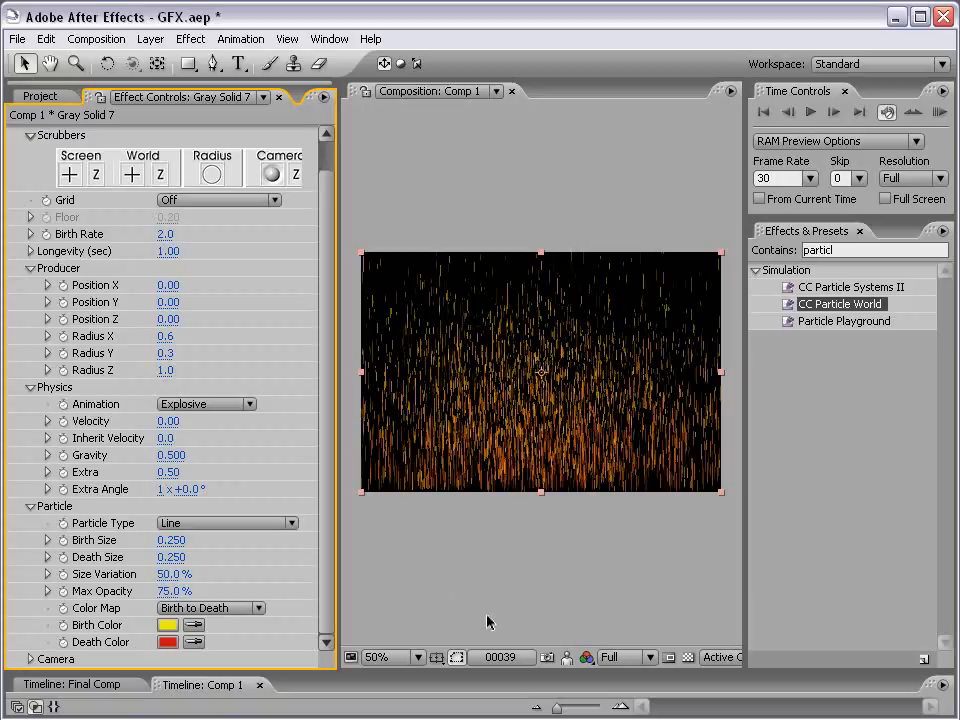
pyautogui.moveTo(346, 670); pyautogui.dragTo(346, 581)
pyautogui.moveTo(586, 636); pyautogui.dragTo(633, 632)
pyautogui.press('`')
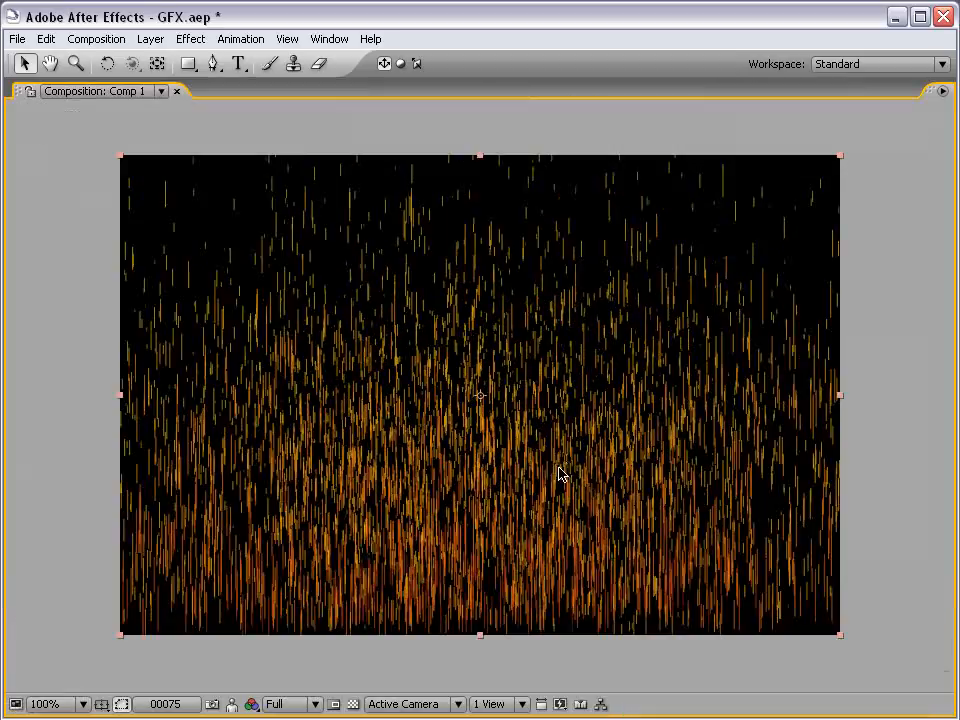
pyautogui.press('`')
# Set the particles' Birth Rate to 0.3 and inspect the thinned particles in the enlarged composition view.
pyautogui.click(162, 234)
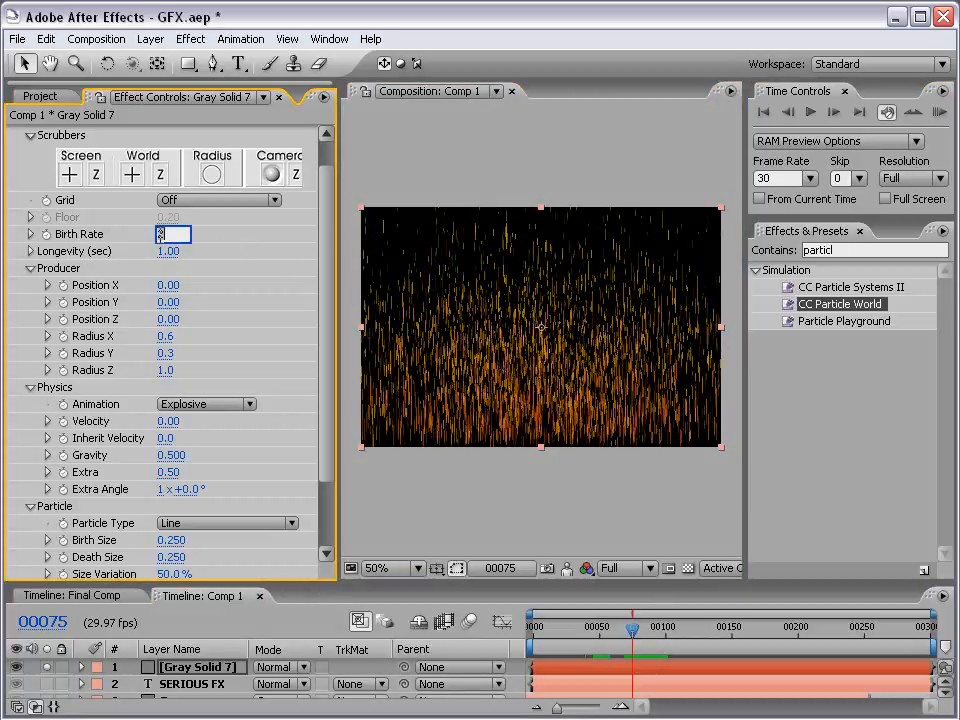
pyautogui.press('Return')
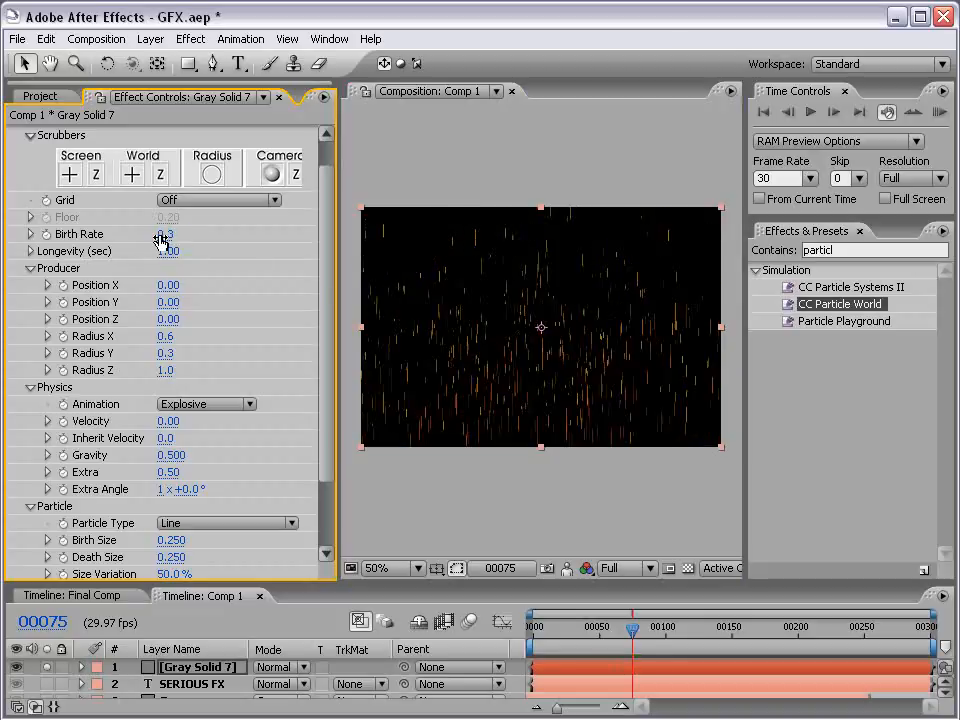
pyautogui.press('`')
pyautogui.scroll(1, 484, 346)
pyautogui.scroll(-1, 514, 397)
pyautogui.press('`')
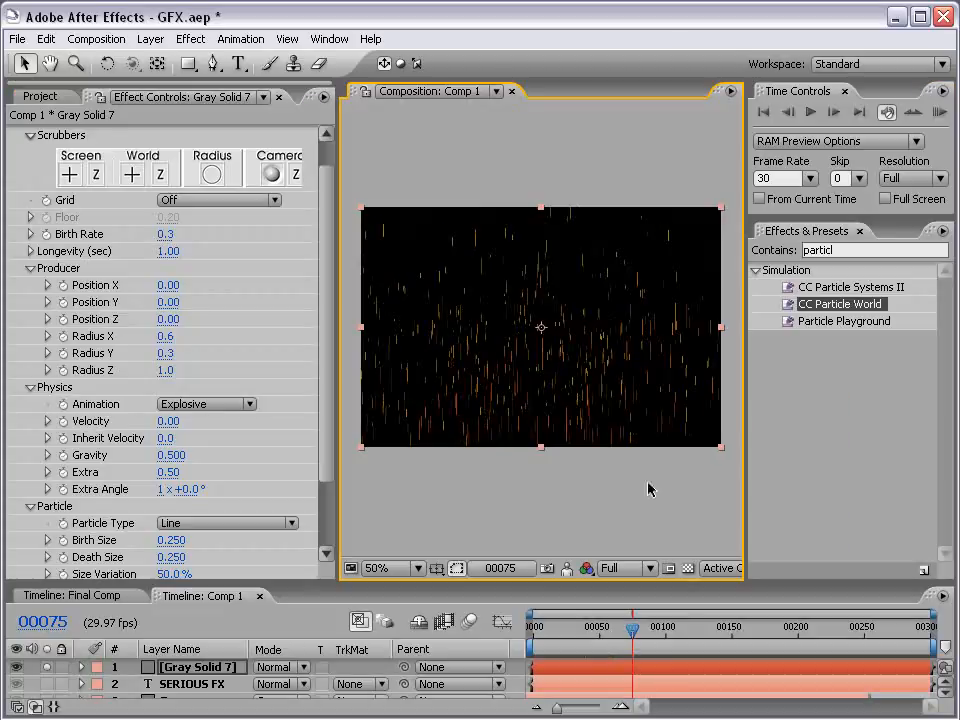
# Set the particles' Gravity to 0 in the Physics settings and look closely at the particles.
pyautogui.moveTo(328, 422); pyautogui.dragTo(343, 486)
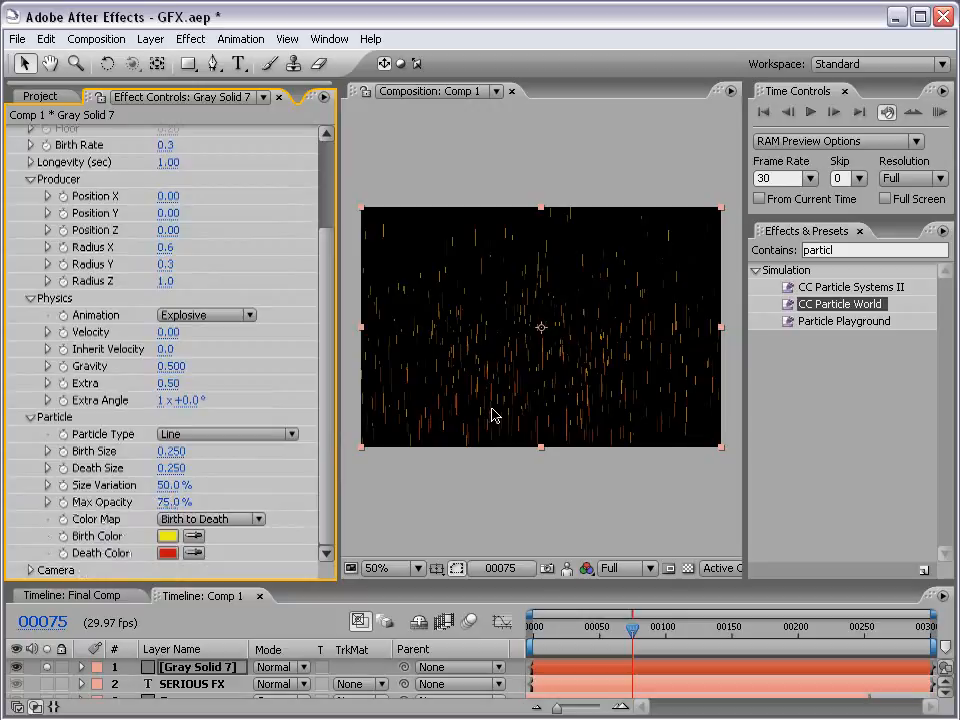
pyautogui.click(171, 366)
pyautogui.write('0')
pyautogui.press('Return')
pyautogui.press('.')
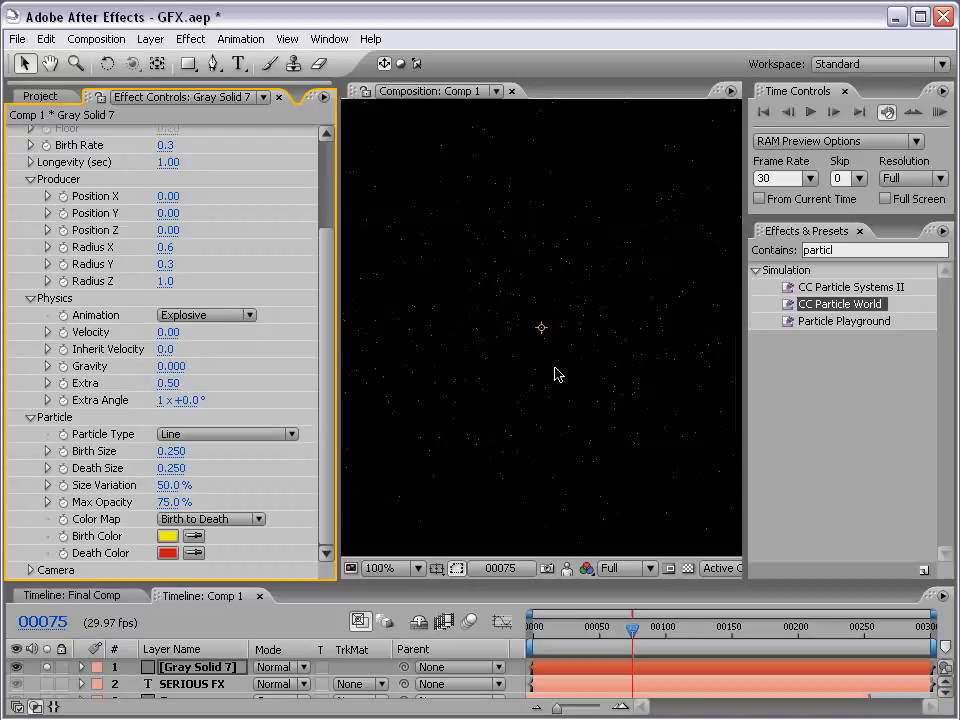
# Preview the particles' motion, change their Particle Type to Lens Bubble and check the whole frame.
pyautogui.press('KP_0')
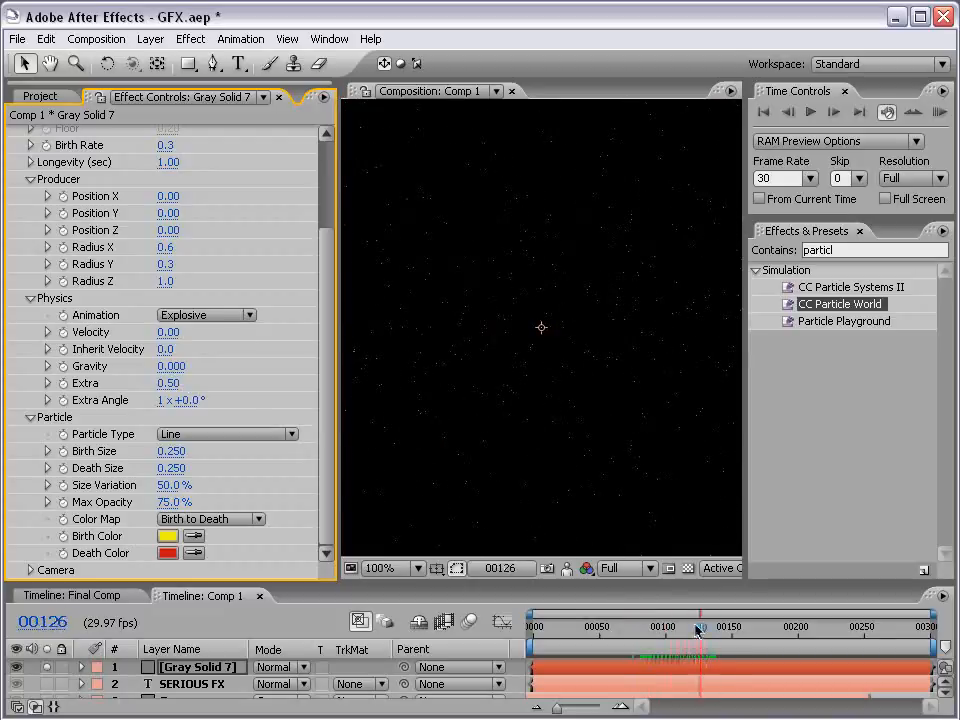
pyautogui.click(184, 437)
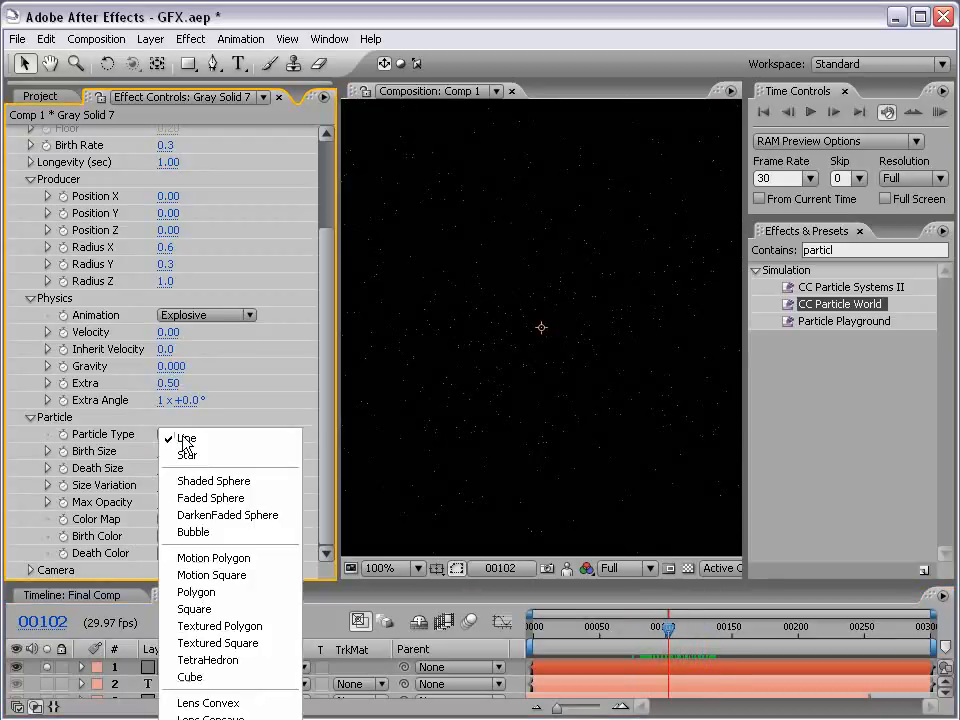
pyautogui.click(208, 719)
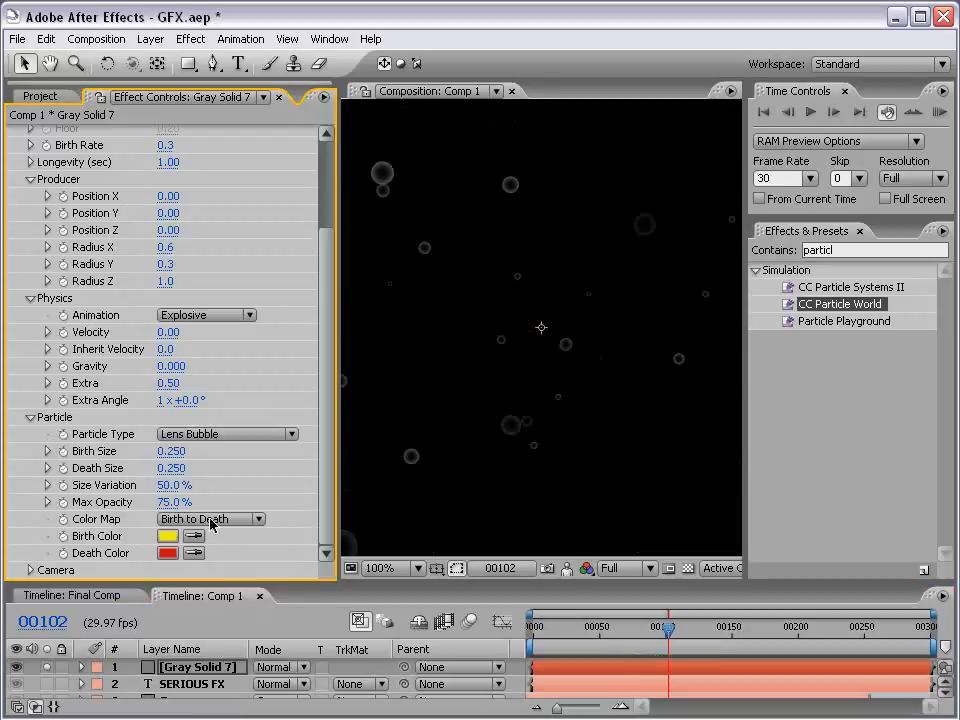
pyautogui.click(210, 438)
pyautogui.click(291, 436)
pyautogui.scroll(-2, 552, 319)
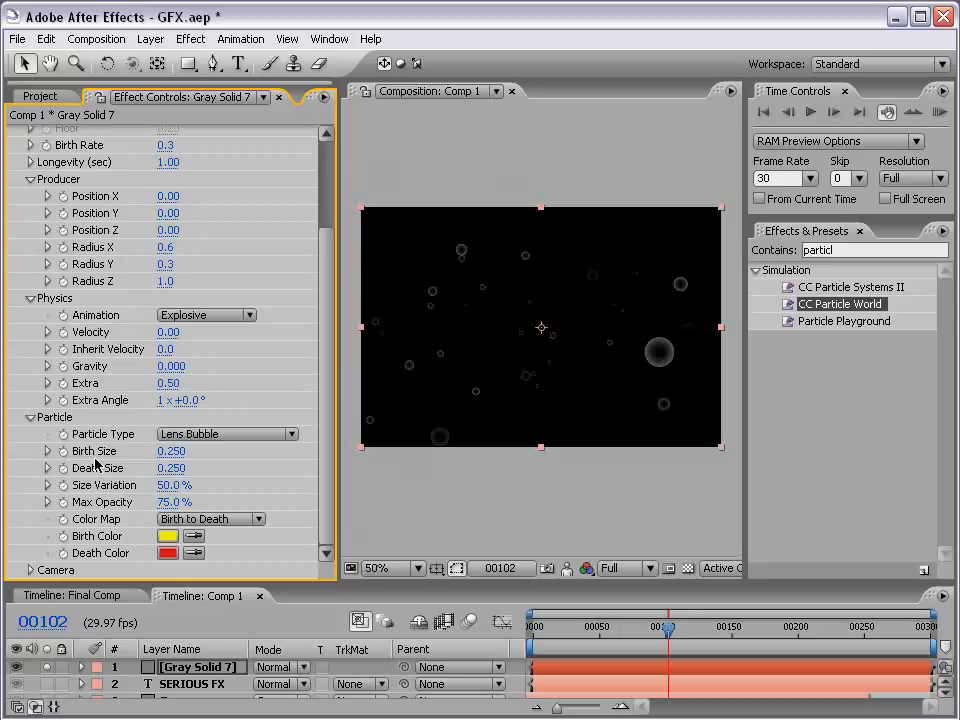
# Set the particles' Birth Size and Death Size both to 0.15.
pyautogui.click(170, 451)
pyautogui.write('0.25')
pyautogui.press('BackSpace')
pyautogui.press('BackSpace')
pyautogui.press('BackSpace')
pyautogui.press('BackSpace')
pyautogui.write('1.')
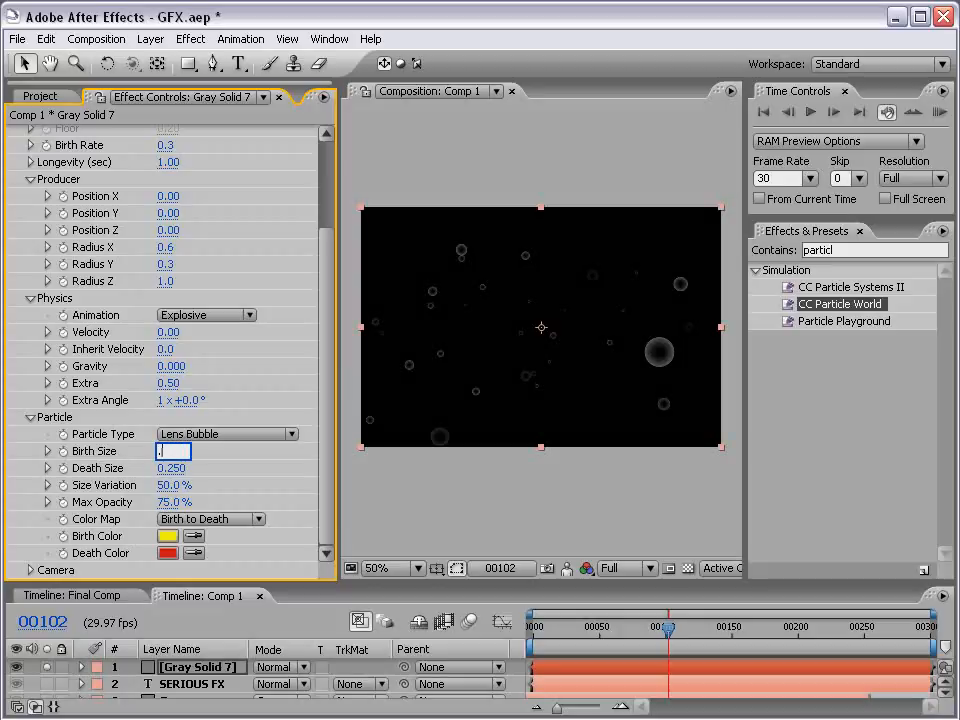
pyautogui.write('5')
pyautogui.press('Return')
pyautogui.click(175, 468)
pyautogui.write('.15')
pyautogui.press('Return')
pyautogui.scroll(1, 628, 317)
pyautogui.scroll(-1, 561, 398)
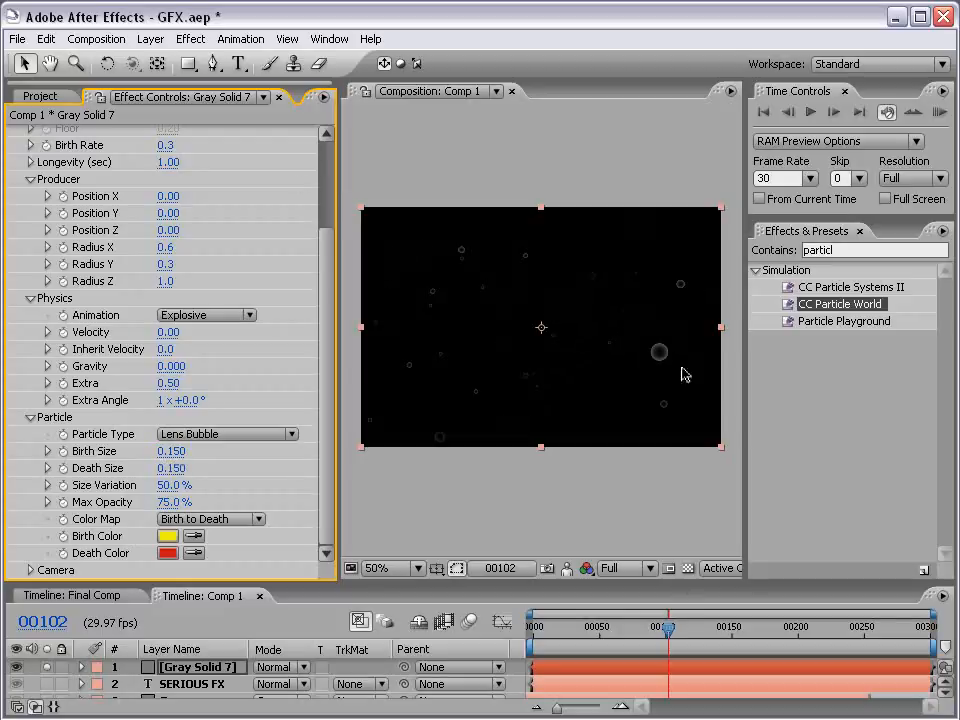
# Change the colour of the particle layer's solid to white in its Solid Settings.
pyautogui.click(150, 39)
pyautogui.click(140, 77)
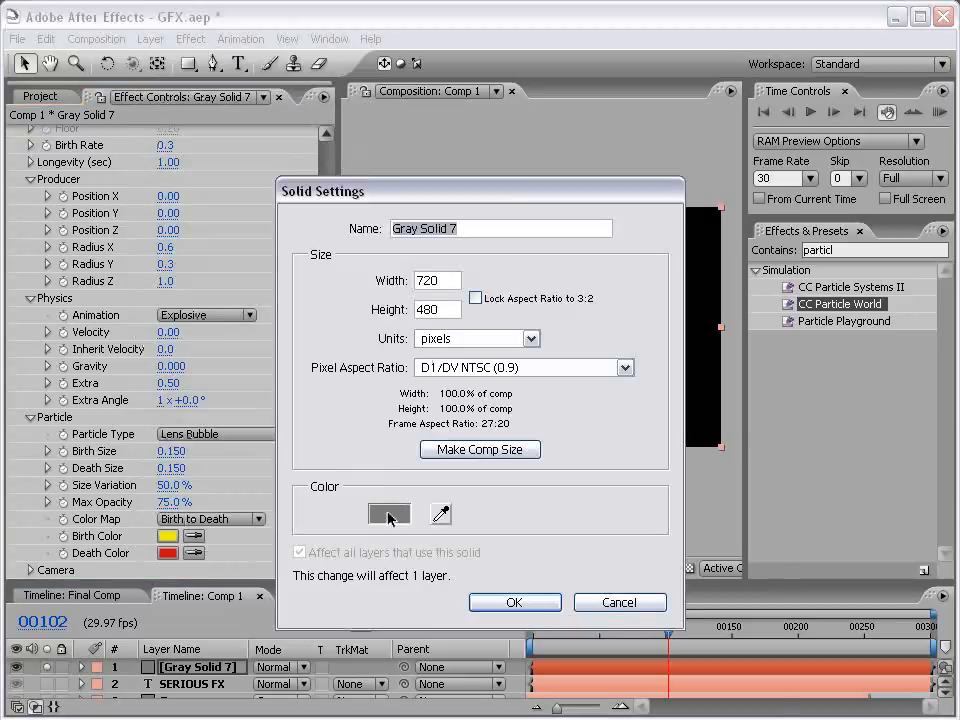
pyautogui.click(389, 516)
pyautogui.moveTo(323, 574); pyautogui.dragTo(279, 429)
pyautogui.click(714, 419)
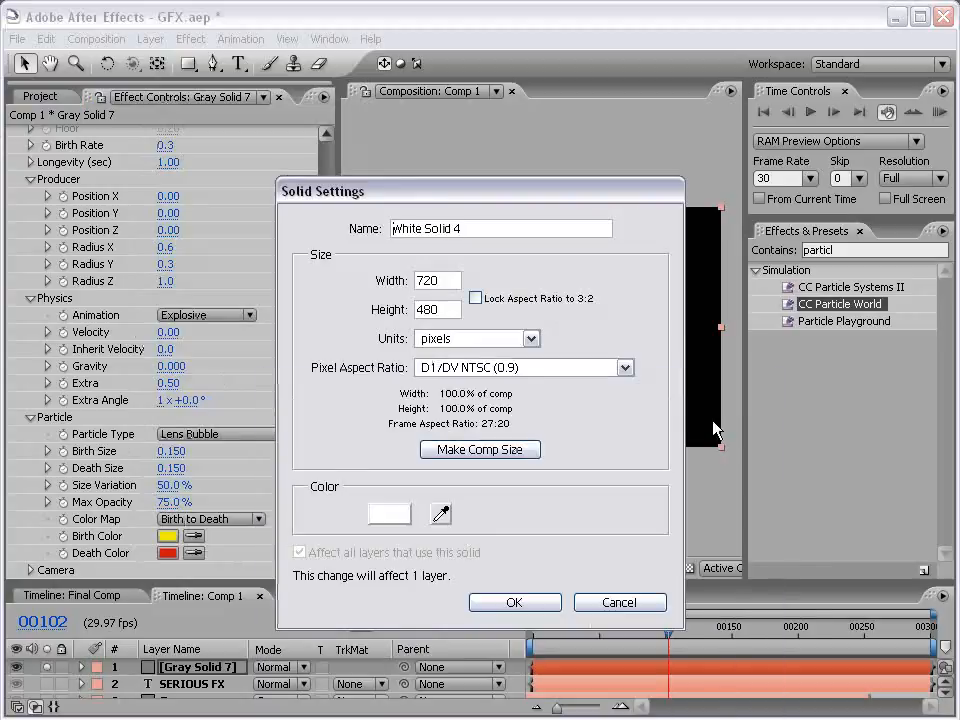
pyautogui.click(514, 602)
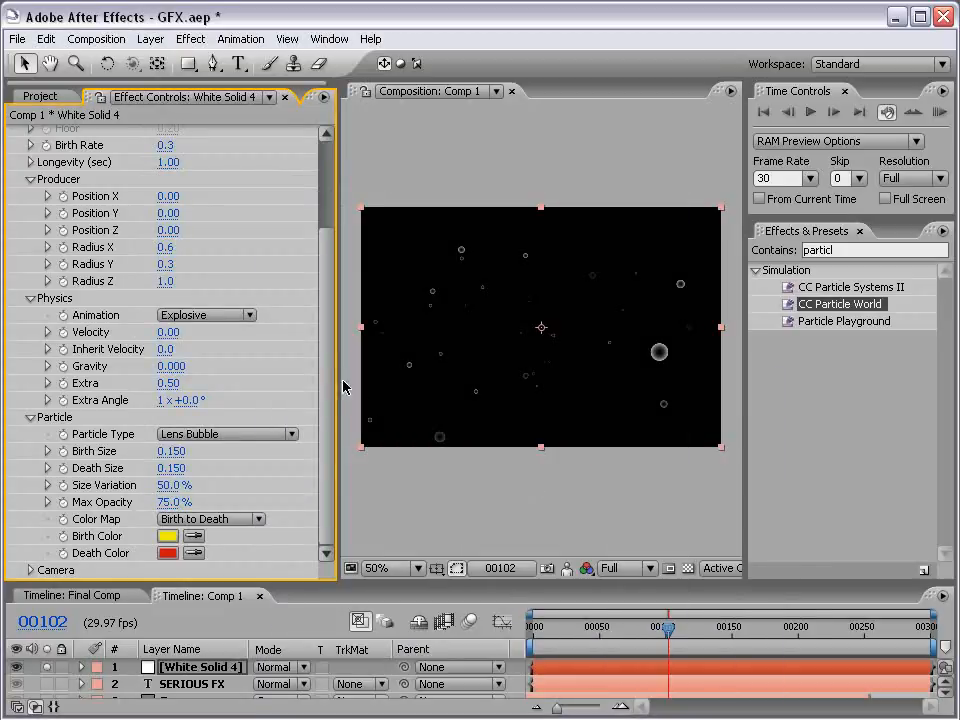
# Raise the particles' Birth Rate to 0.9 and reduce their Birth Size to 0.07.
pyautogui.scroll(5, 332, 396)
pyautogui.moveTo(165, 266); pyautogui.dragTo(167, 269)
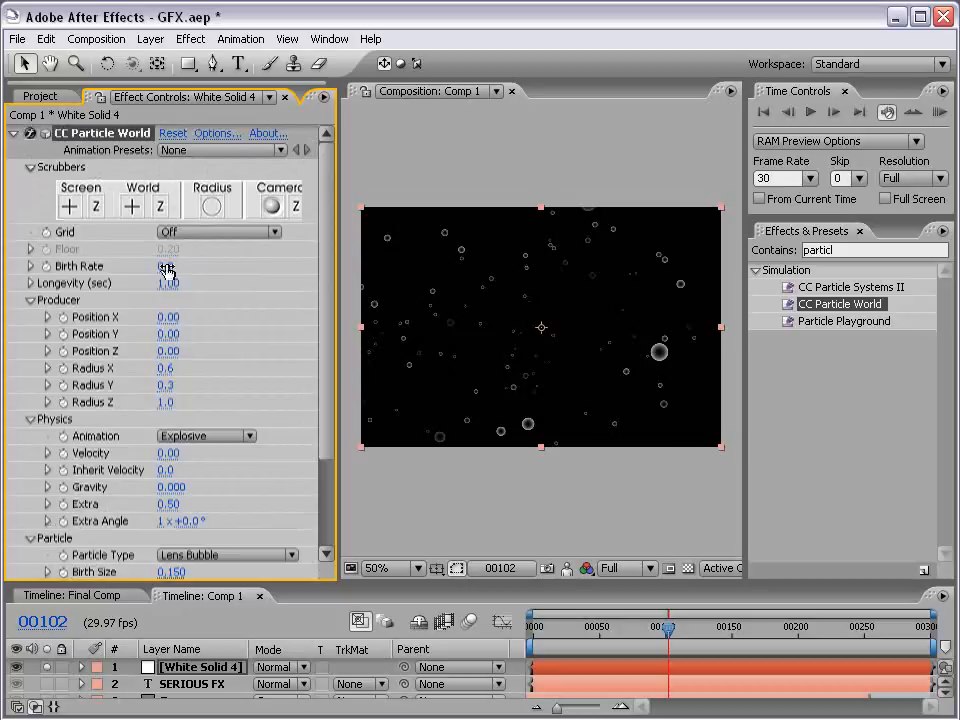
pyautogui.scroll(-3, 321, 371)
pyautogui.moveTo(172, 451)
pyautogui.mouseDown()
pyautogui.moveTo(158, 451)
pyautogui.moveTo(166, 452)
pyautogui.mouseUp()
pyautogui.click(529, 498)
pyautogui.scroll(1, 527, 459)
pyautogui.scroll(-1, 527, 459)
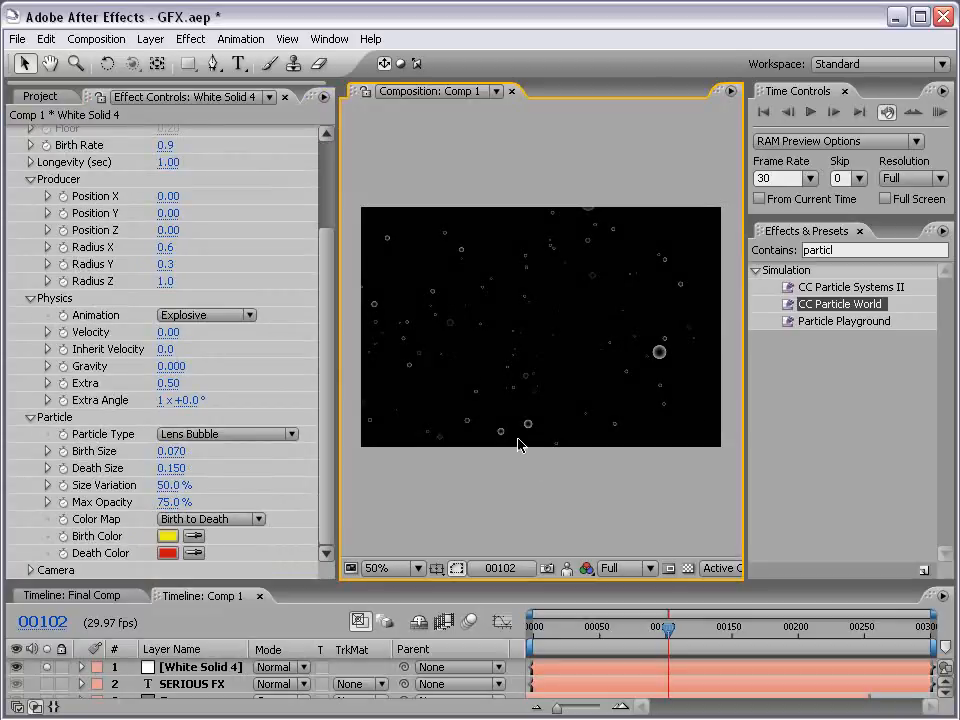
# Turn off solo on the particle layer and check the combined title, streaks and bubbles full-frame and at frame 27.
pyautogui.click(47, 670)
pyautogui.moveTo(160, 584); pyautogui.dragTo(160, 539)
pyautogui.scroll(1, 488, 387)
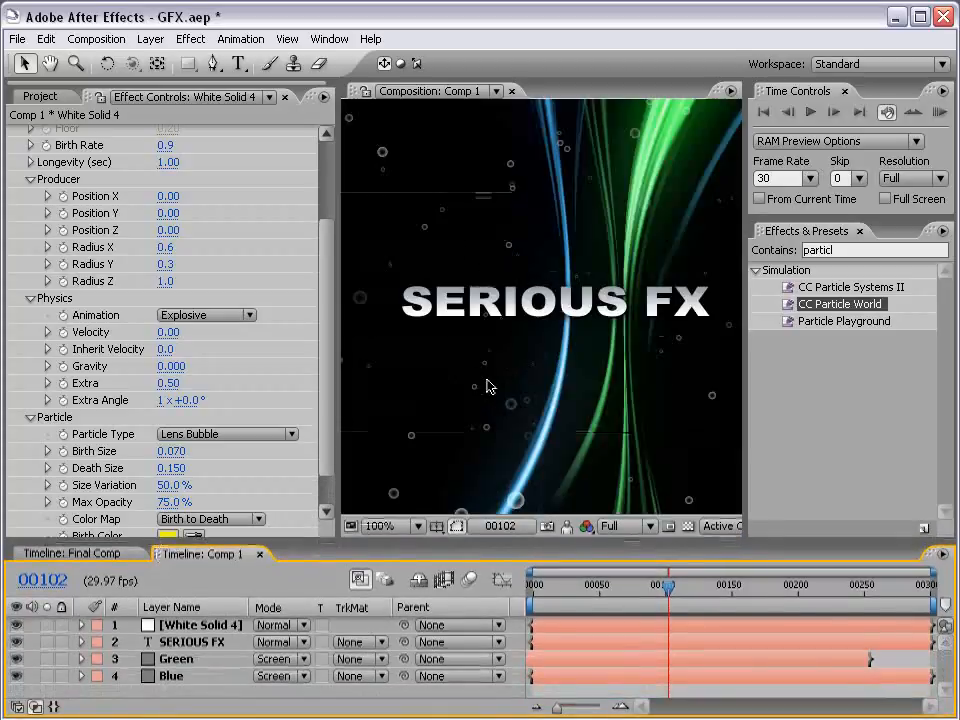
pyautogui.press('`')
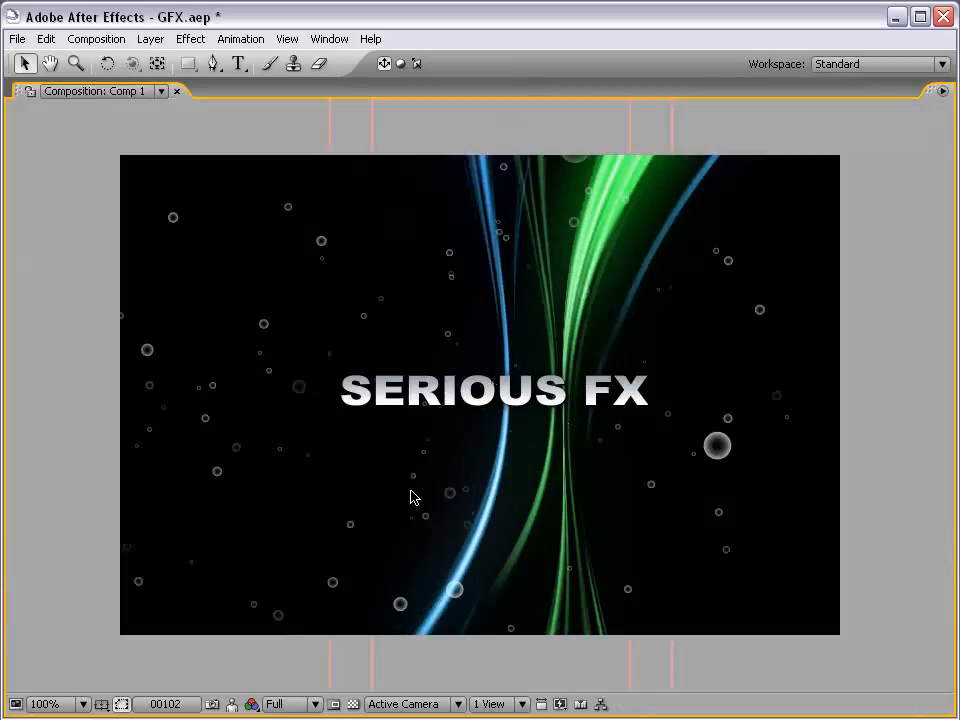
pyautogui.scroll(-1, 406, 320)
pyautogui.press('`')
pyautogui.moveTo(596, 593); pyautogui.dragTo(568, 586)
pyautogui.click(615, 586)
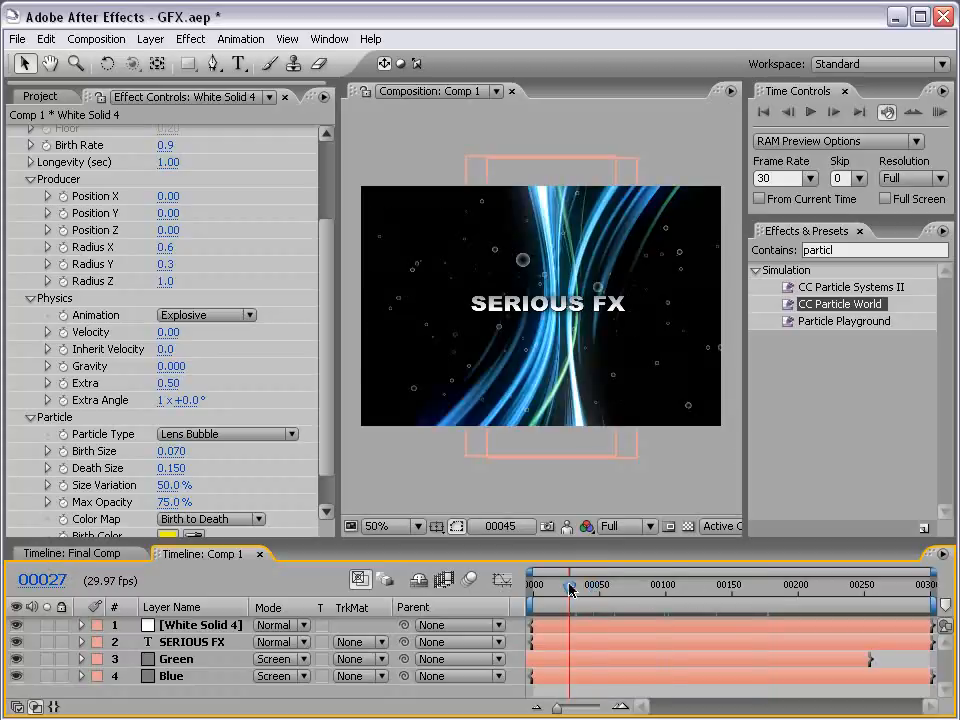
# Apply Hue/Saturation to the particle layer, enable Colorize and set Colorize Lightness to -21.
pyautogui.click(521, 388)
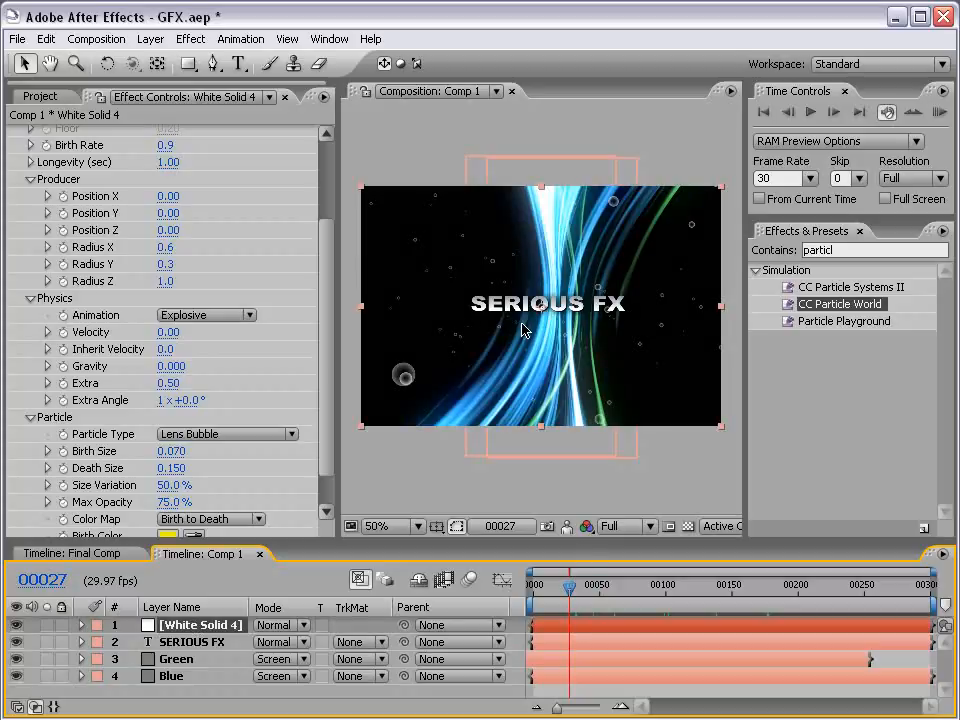
pyautogui.click(190, 39)
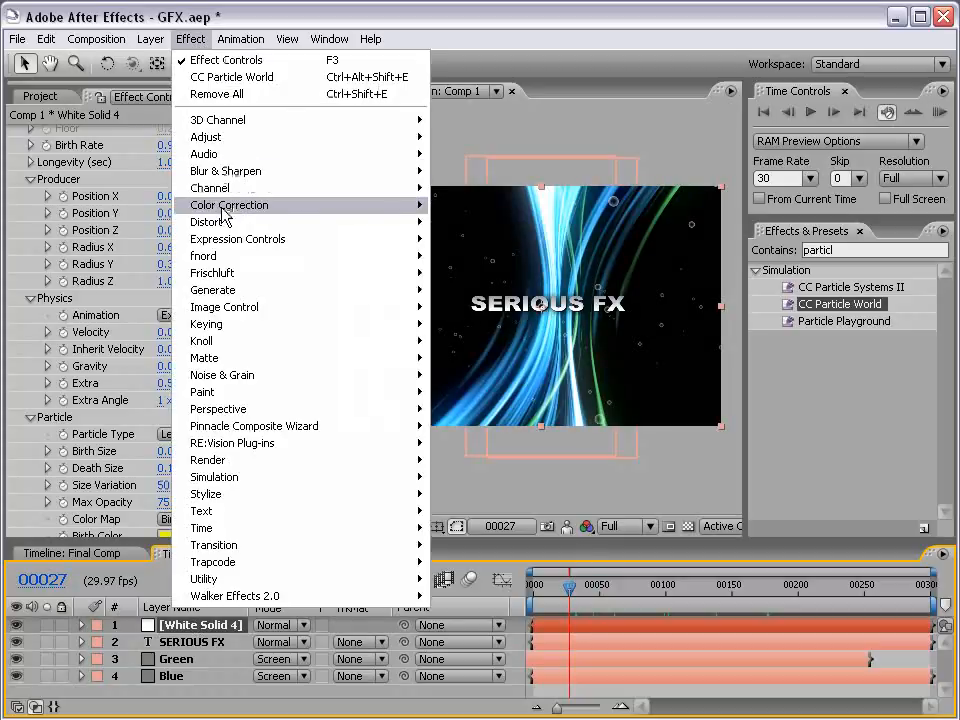
pyautogui.moveTo(408, 208)
pyautogui.click(485, 494)
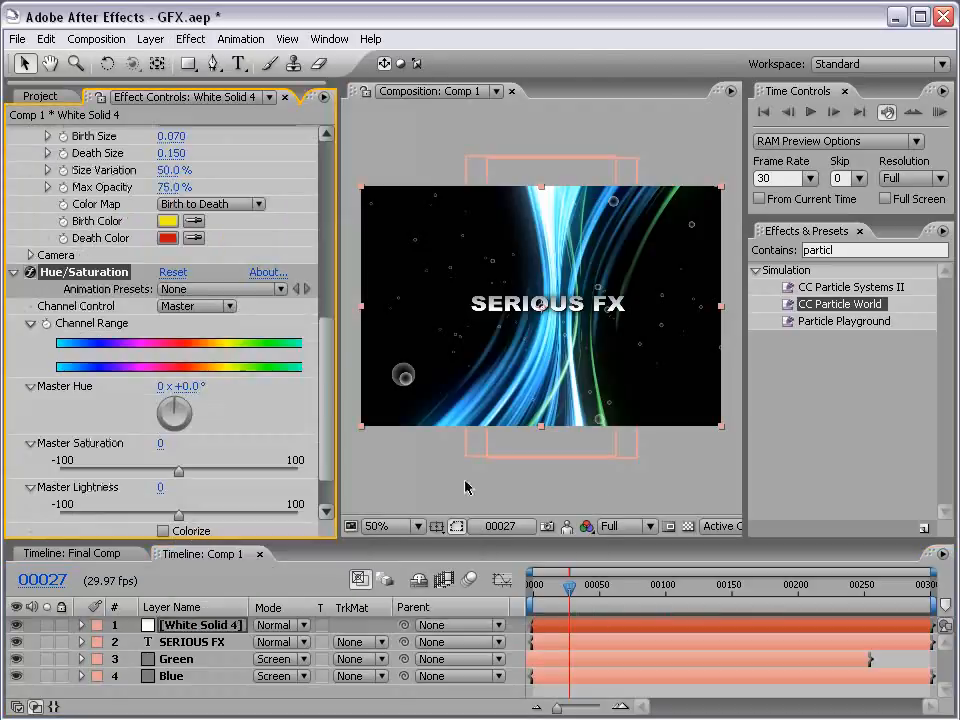
pyautogui.scroll(-2, 328, 343)
pyautogui.click(163, 477)
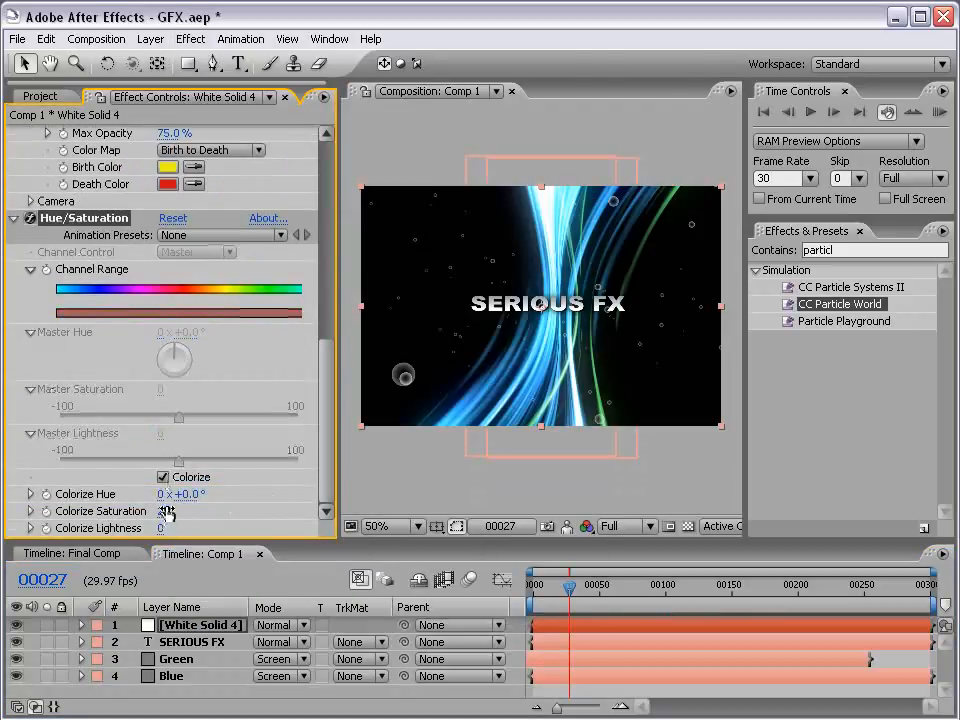
pyautogui.moveTo(158, 530); pyautogui.dragTo(146, 528)
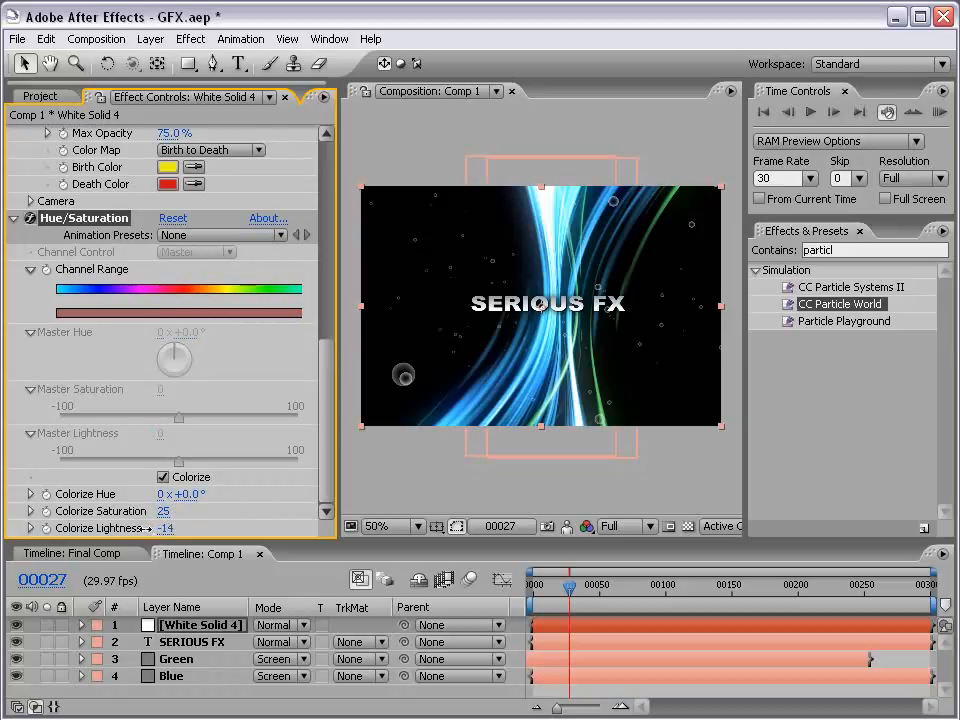
# Tint the particles blue with Colorize Hue 203° and Colorize Saturation 100, checking the result full-frame.
pyautogui.scroll(1, 428, 409)
pyautogui.moveTo(418, 408); pyautogui.dragTo(630, 302)
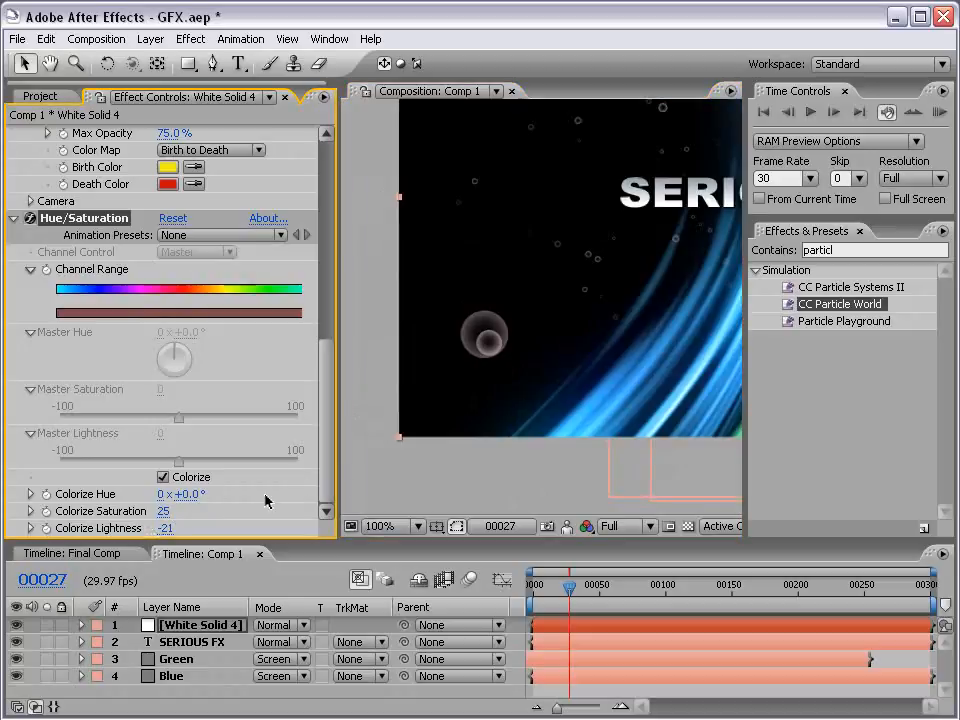
pyautogui.moveTo(163, 511); pyautogui.dragTo(391, 487)
pyautogui.press('space')
pyautogui.moveTo(628, 279); pyautogui.dragTo(495, 369)
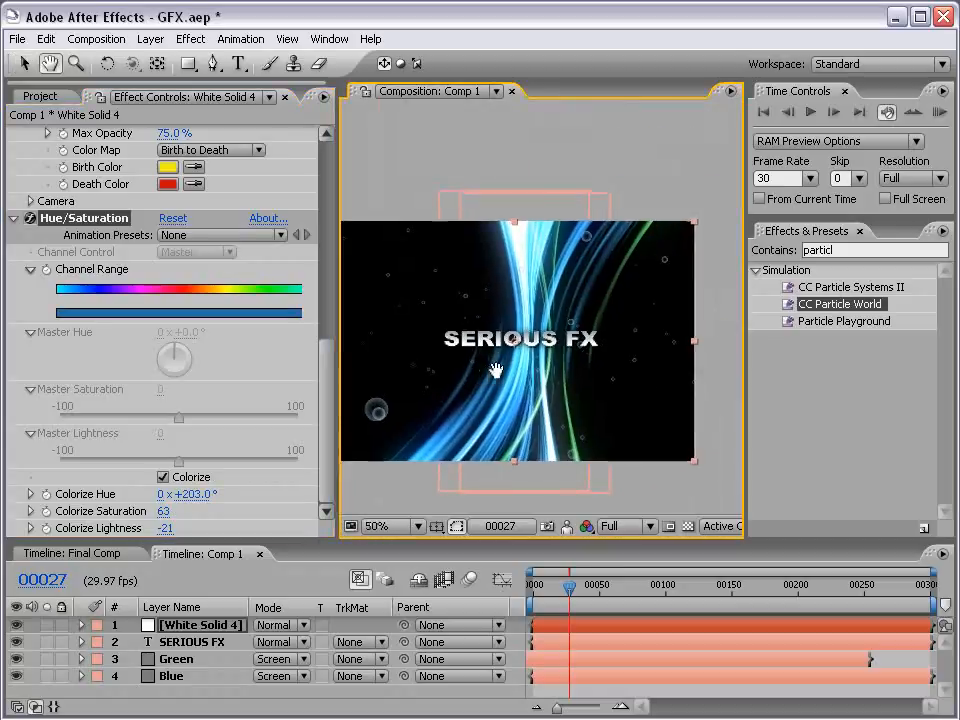
pyautogui.press('.')
pyautogui.moveTo(164, 511); pyautogui.dragTo(201, 511)
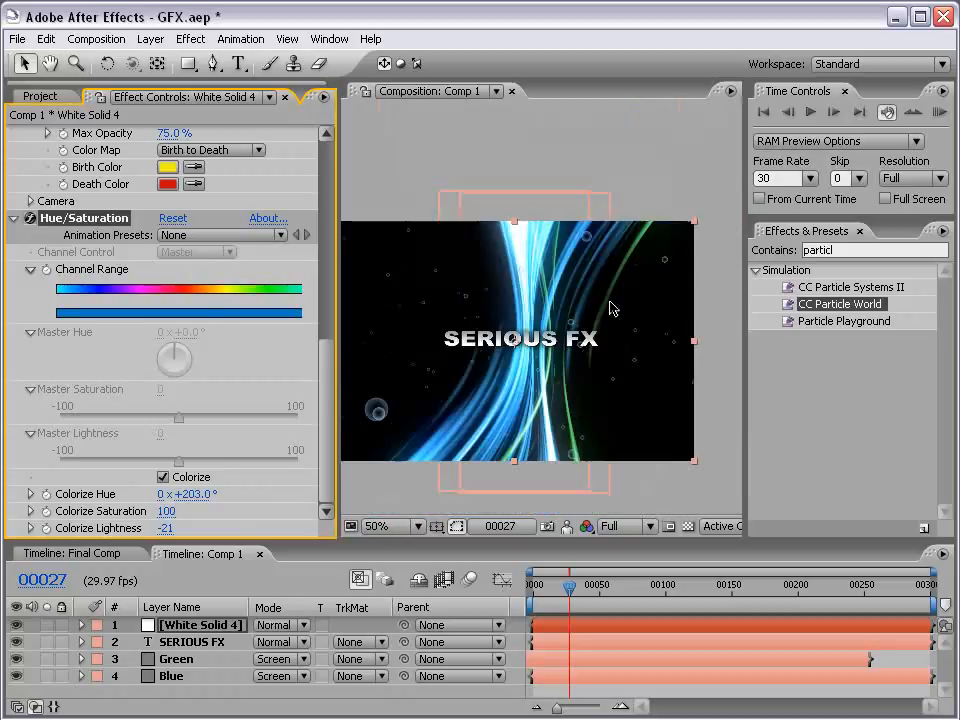
pyautogui.moveTo(562, 385); pyautogui.dragTo(557, 369)
pyautogui.press('`')
pyautogui.press('.')
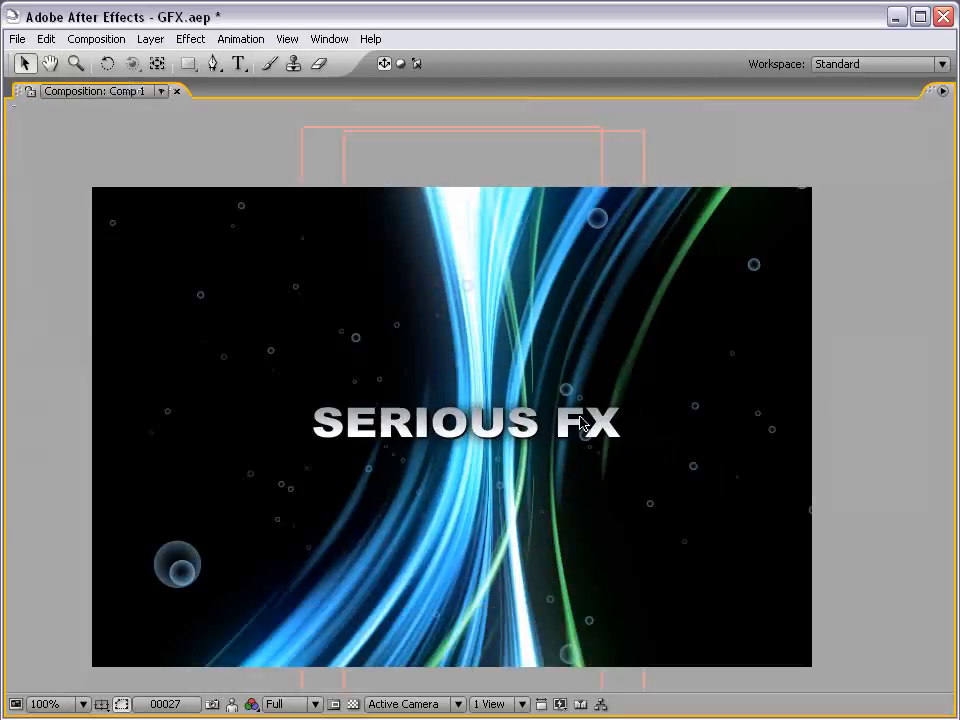
pyautogui.press('`')
pyautogui.press(',')
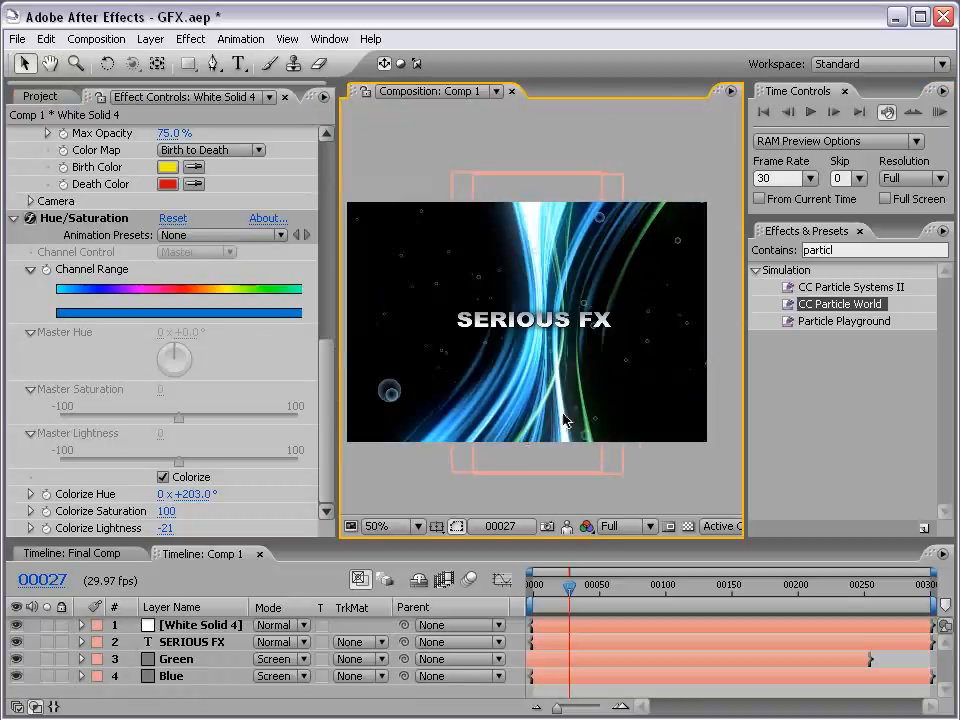
# Enlarge the timeline area, show the layer switches and add a new camera layer to Comp 1.
pyautogui.moveTo(496, 541); pyautogui.dragTo(496, 521)
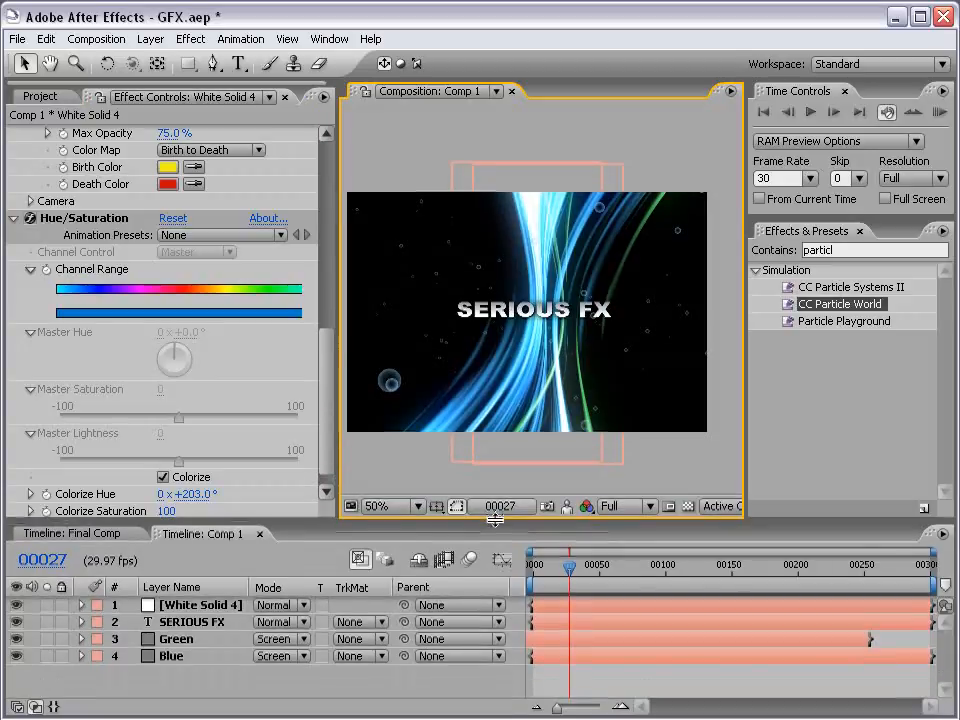
pyautogui.click(325, 687)
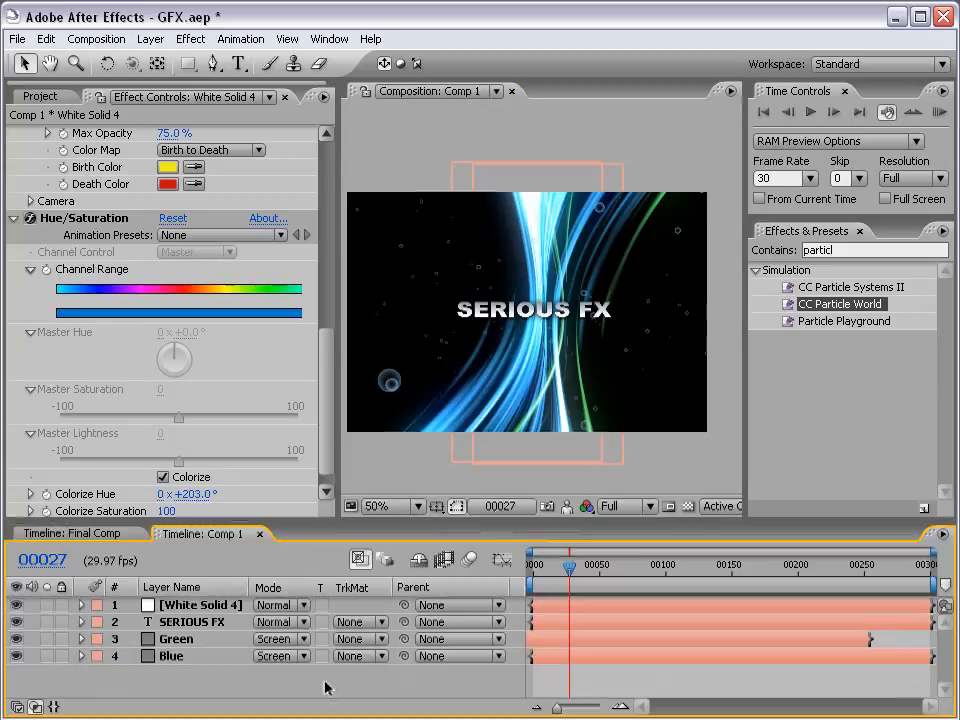
pyautogui.press('F4')
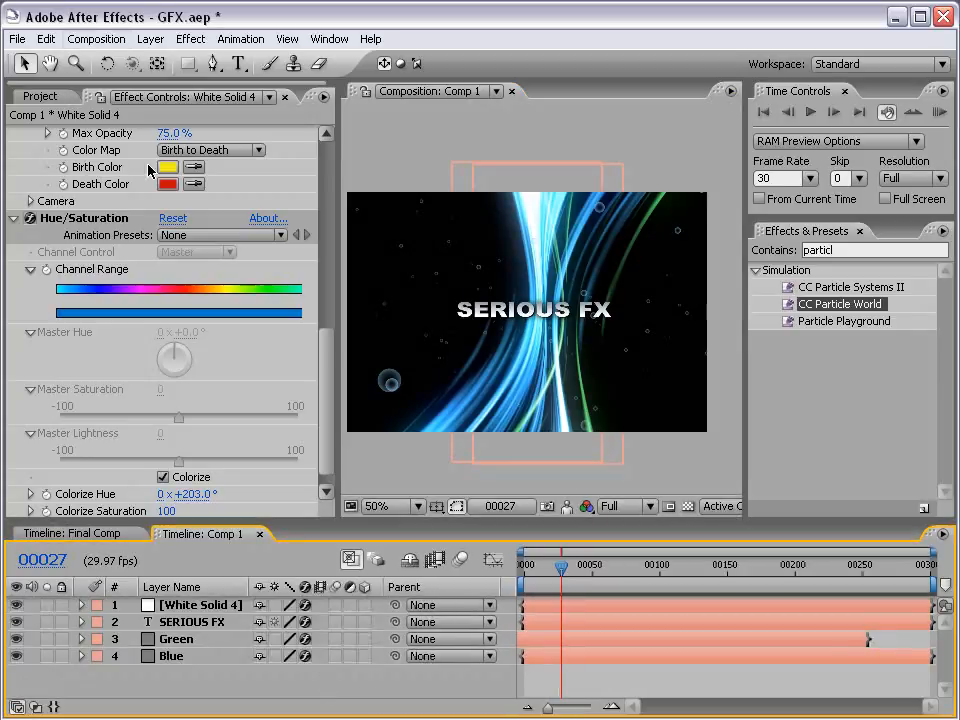
pyautogui.click(150, 39)
pyautogui.moveTo(160, 60)
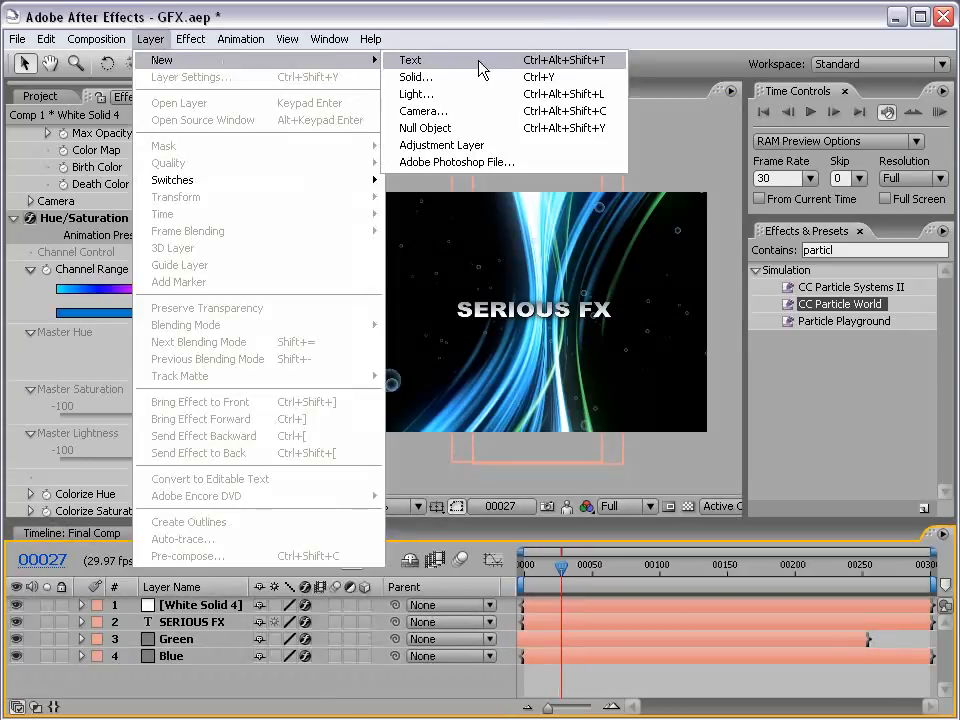
pyautogui.click(468, 111)
pyautogui.click(667, 588)
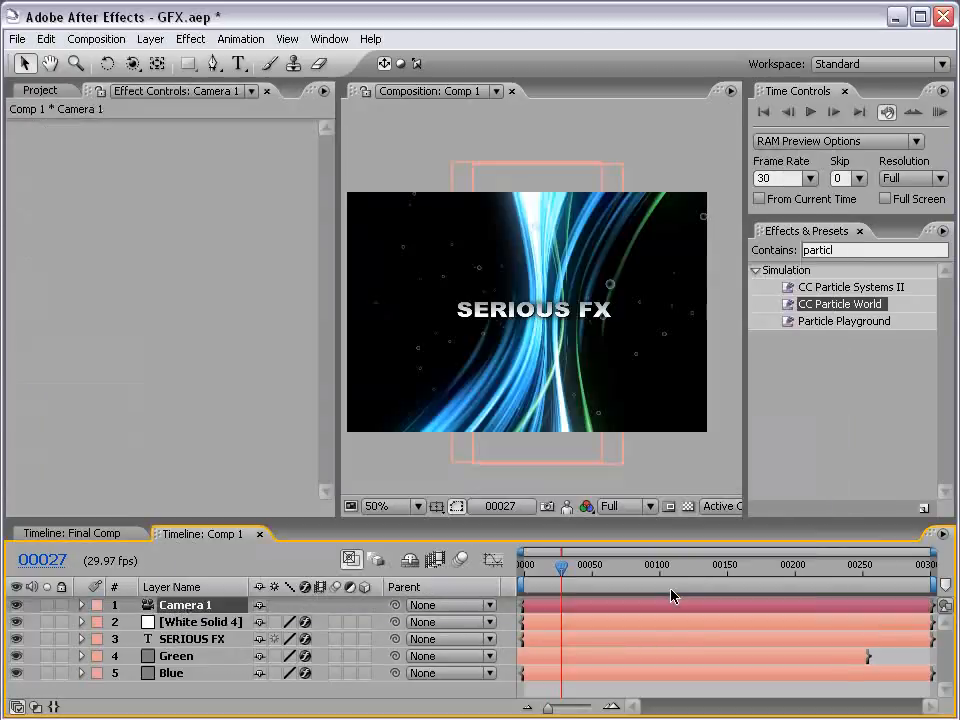
# Orbit the new camera to test the particles' 3D response, and restore its original view.
pyautogui.click(131, 63)
pyautogui.moveTo(593, 283); pyautogui.dragTo(547, 302)
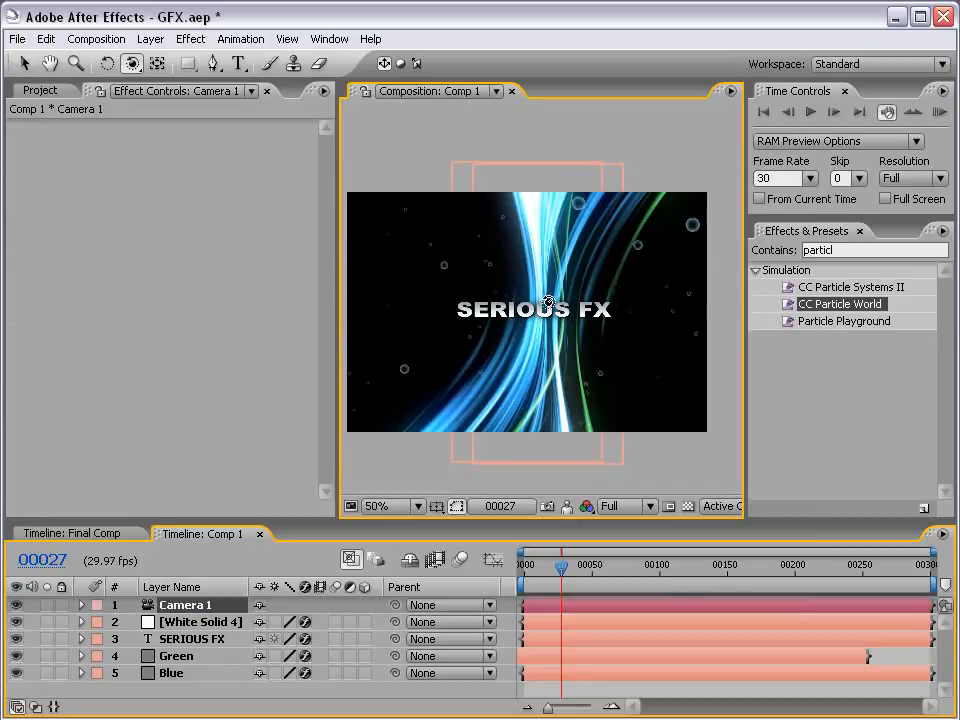
pyautogui.press('v')
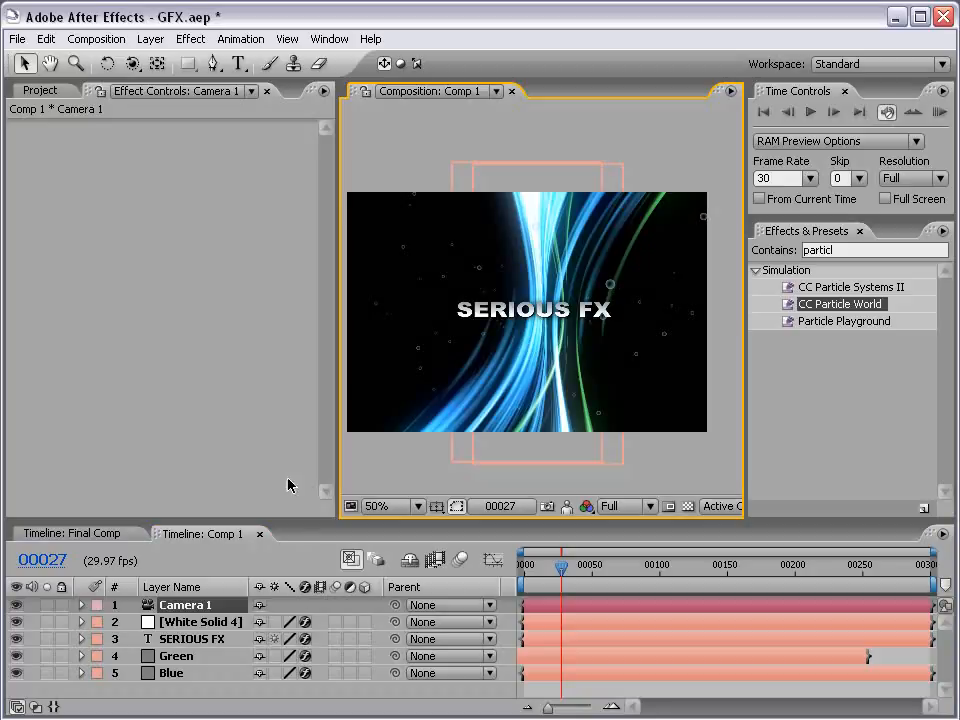
# Make more room for the layer list and rename the white solid holding the particles as Particle Layer.
pyautogui.moveTo(288, 522); pyautogui.dragTo(288, 487)
pyautogui.click(176, 653)
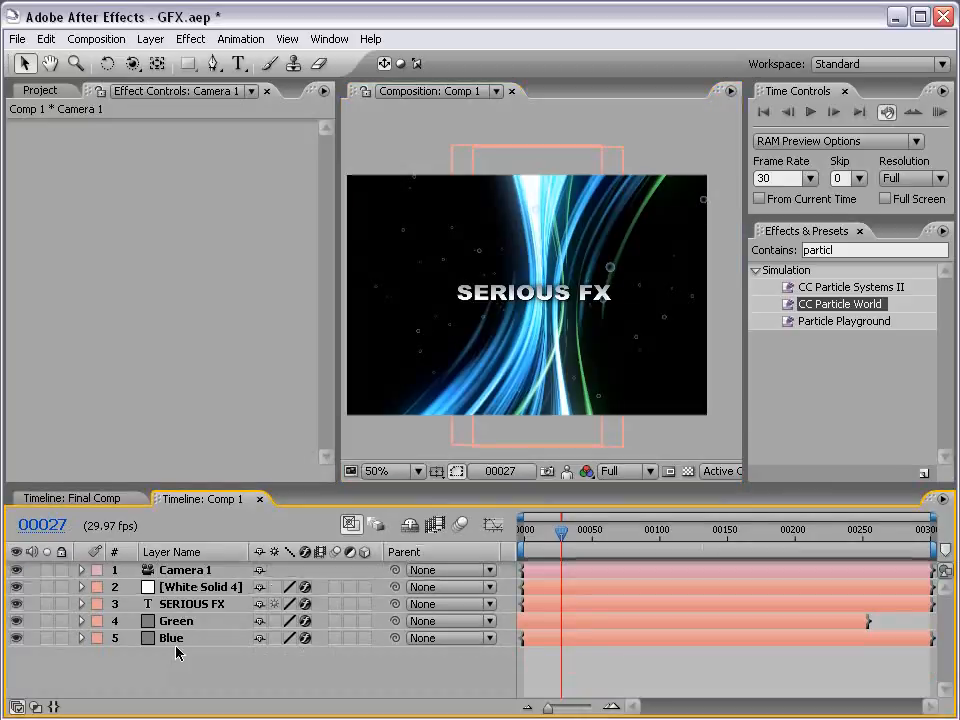
pyautogui.click(190, 590)
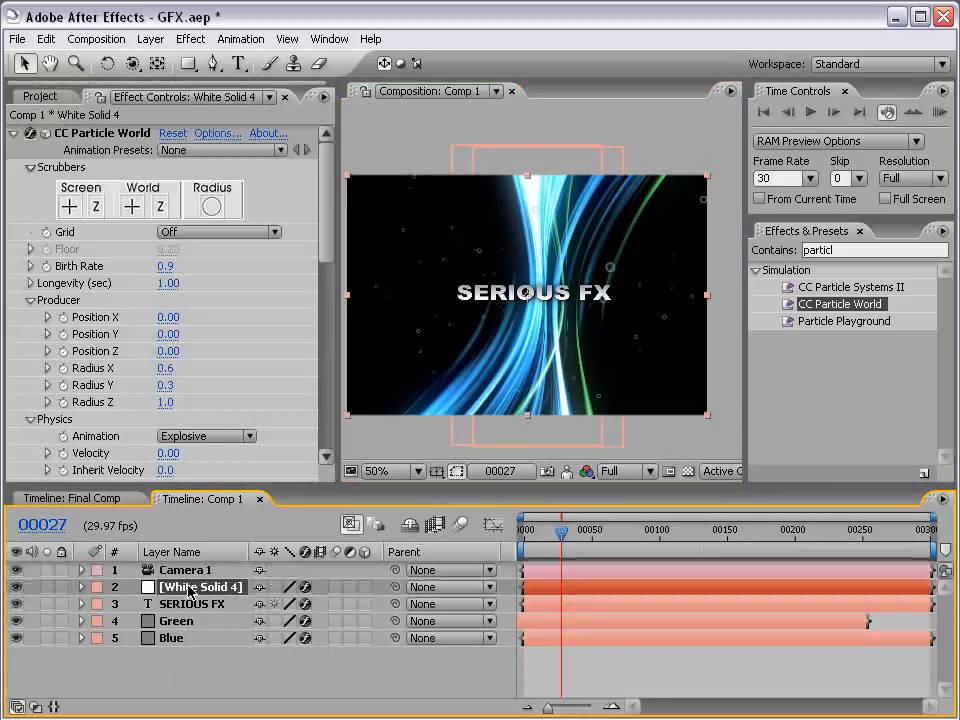
pyautogui.press('Return')
pyautogui.write('P')
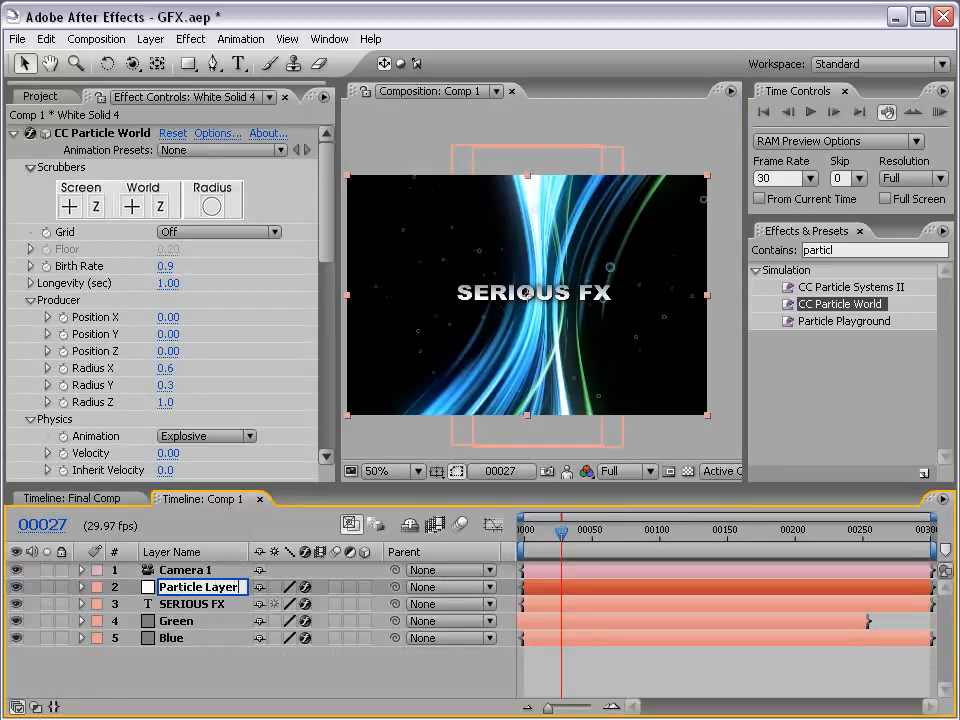
pyautogui.write('article Layer')
pyautogui.press('Return')
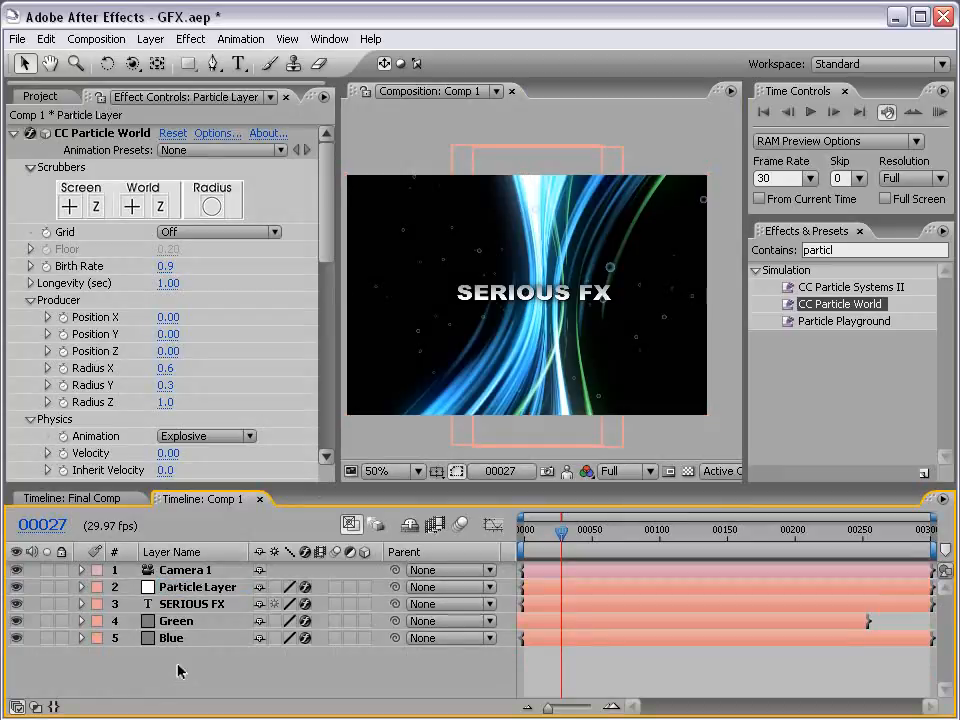
# Make the SERIOUS FX, Green and Blue layers 3D.
pyautogui.click(190, 605)
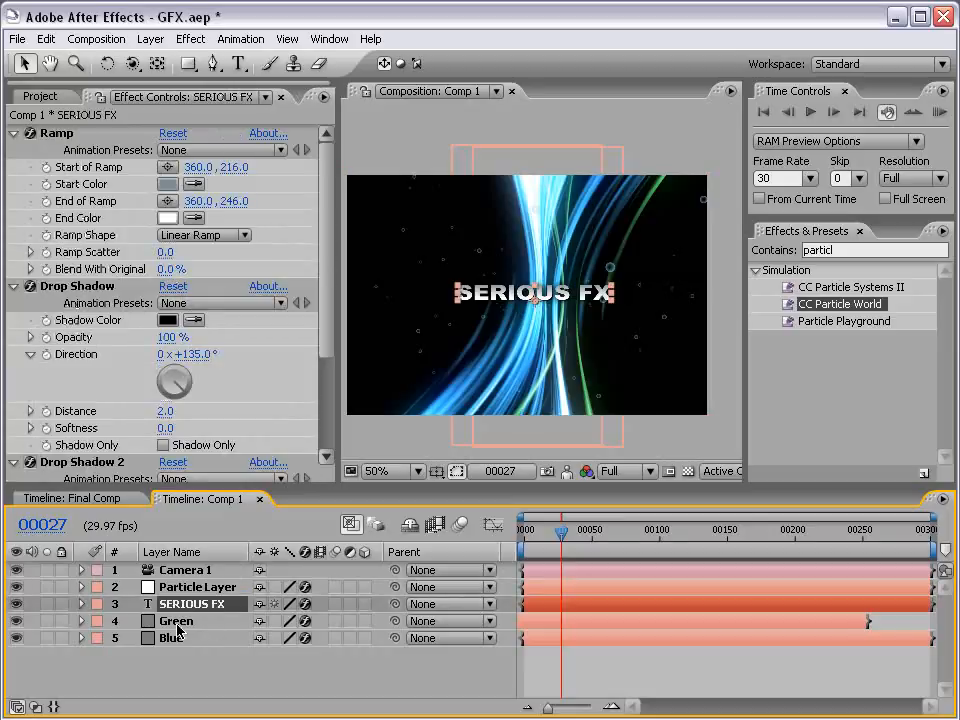
pyautogui.click(178, 624)
pyautogui.click(172, 638)
pyautogui.click(226, 665)
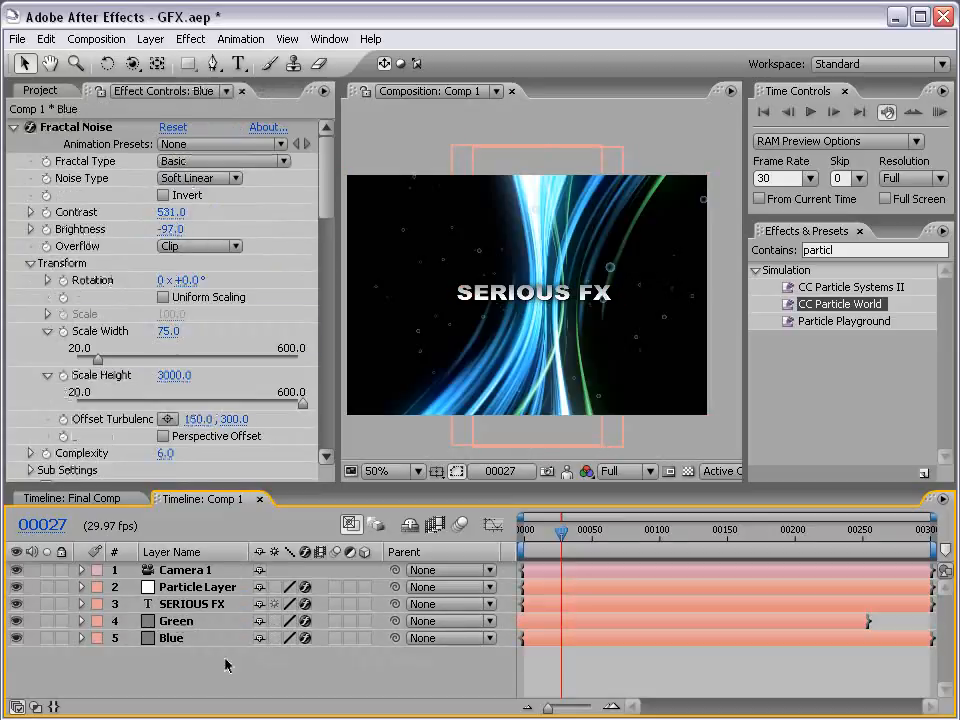
pyautogui.moveTo(362, 611); pyautogui.dragTo(367, 637)
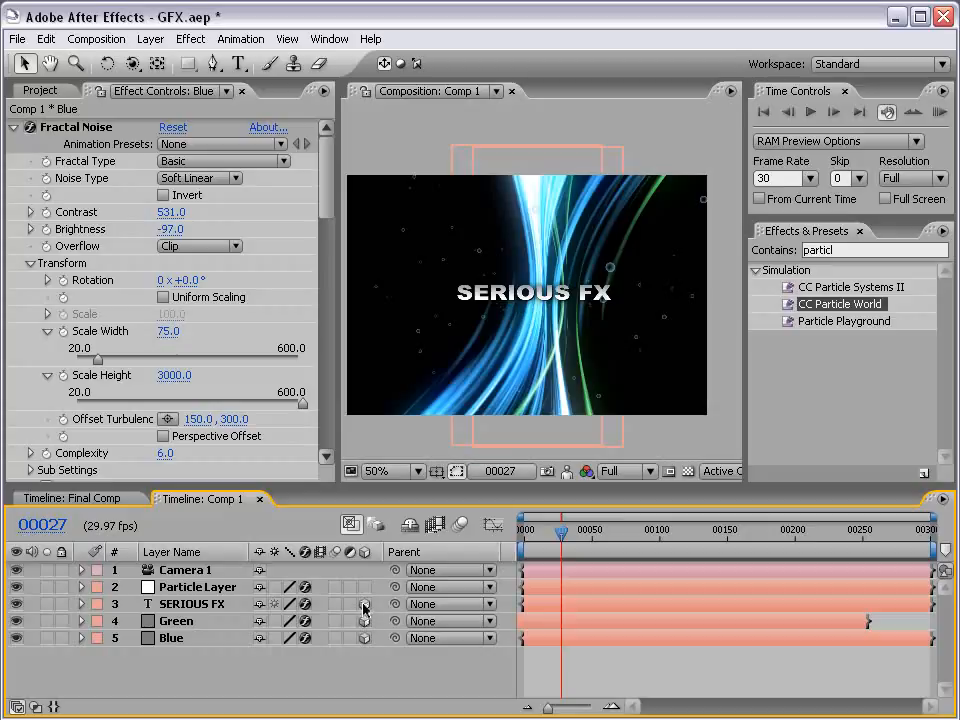
pyautogui.click(364, 605)
# Bring the SERIOUS FX text slightly closer to the camera along its Z axis.
pyautogui.click(187, 604)
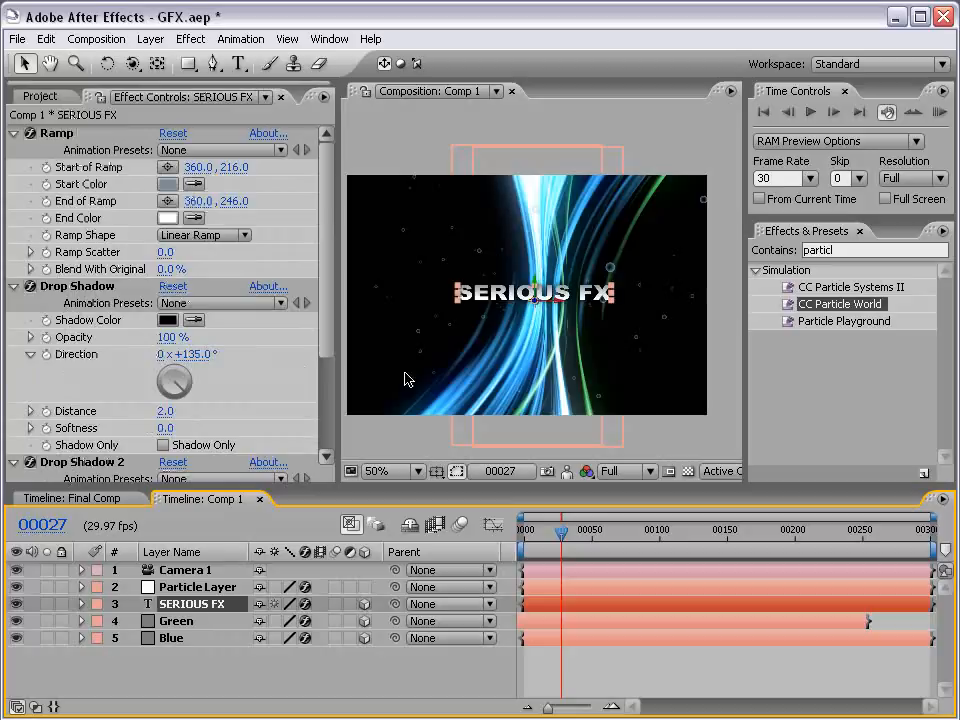
pyautogui.scroll(1, 543, 304)
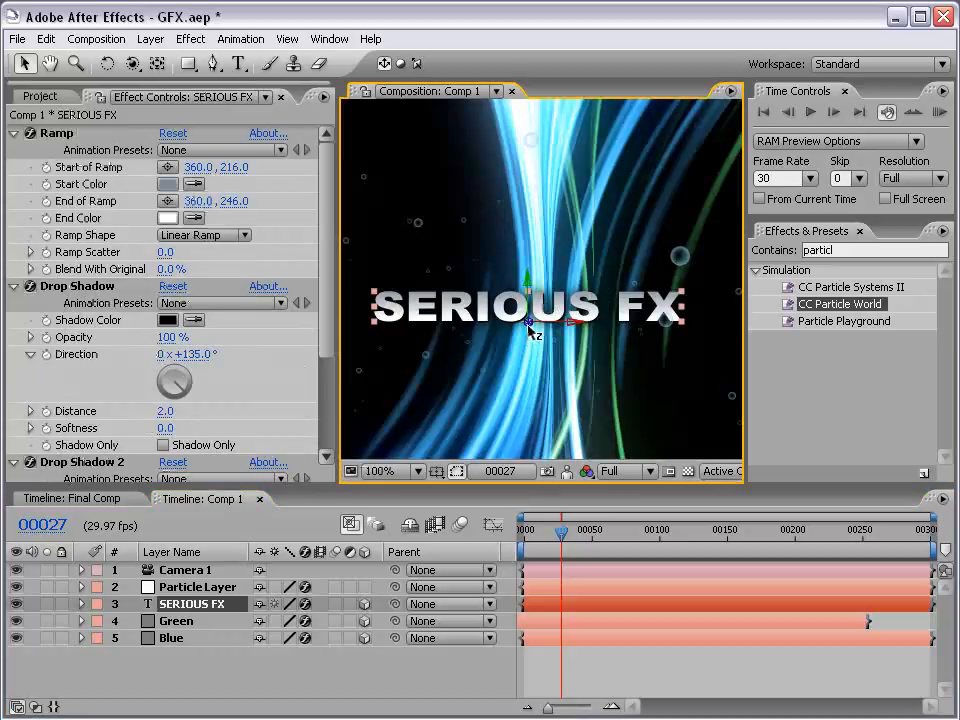
pyautogui.moveTo(529, 323); pyautogui.dragTo(530, 427)
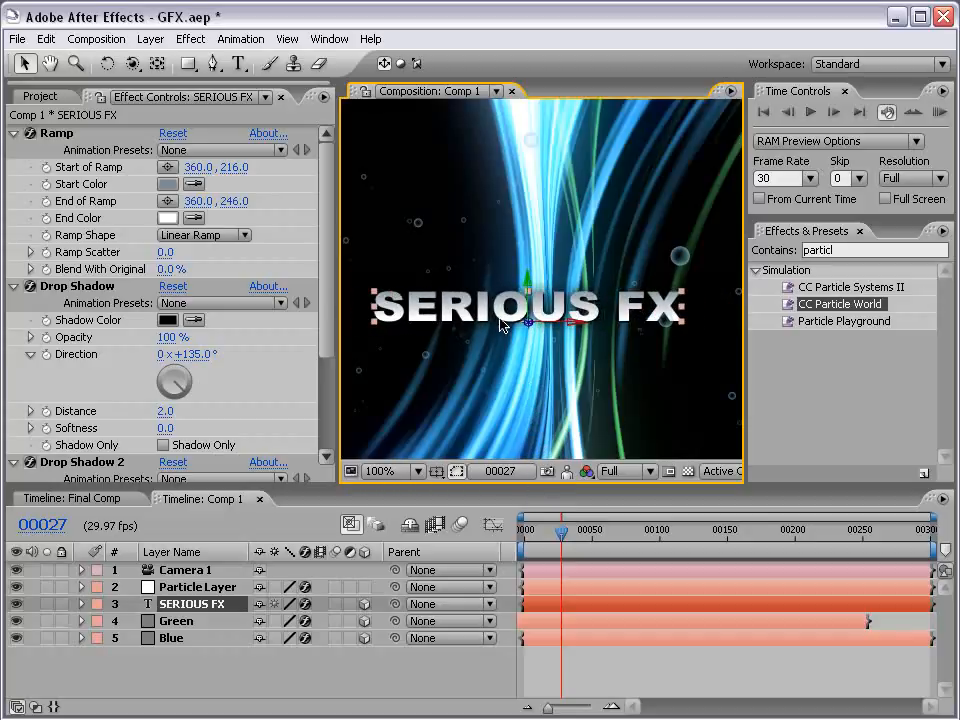
pyautogui.moveTo(533, 328); pyautogui.dragTo(526, 262)
pyautogui.hotkey('ctrl', 'z')
pyautogui.moveTo(529, 327); pyautogui.dragTo(583, 370)
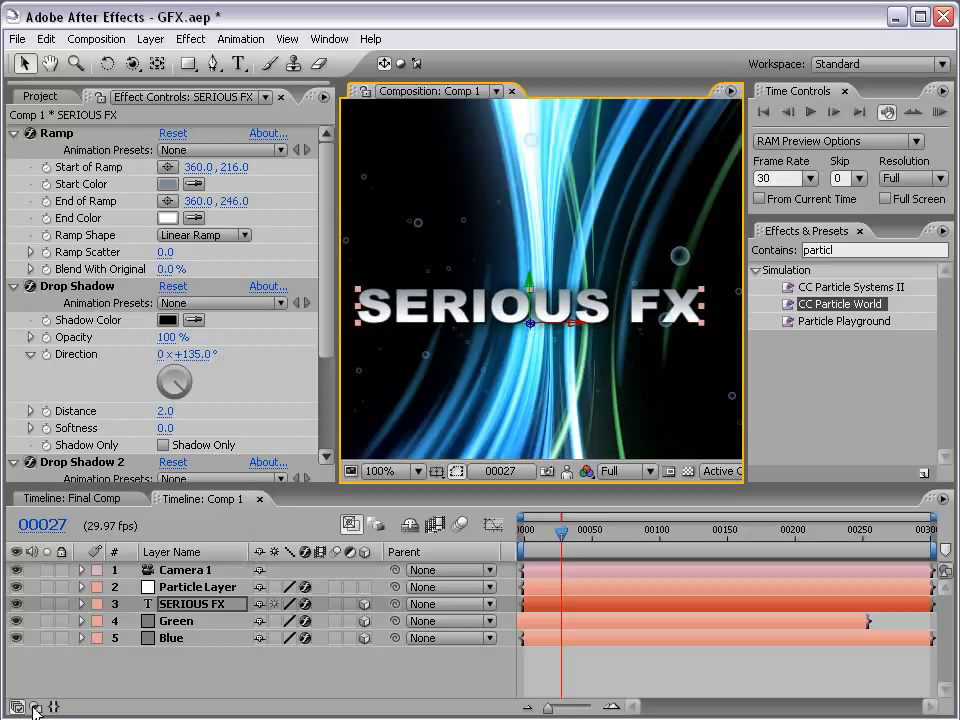
# Offset the Green and Blue streak layers in depth, pushing each one back along its Z axis behind the text.
pyautogui.click(172, 625)
pyautogui.moveTo(559, 316)
pyautogui.mouseDown()
pyautogui.moveTo(566, 383)
pyautogui.moveTo(491, 288)
pyautogui.mouseUp()
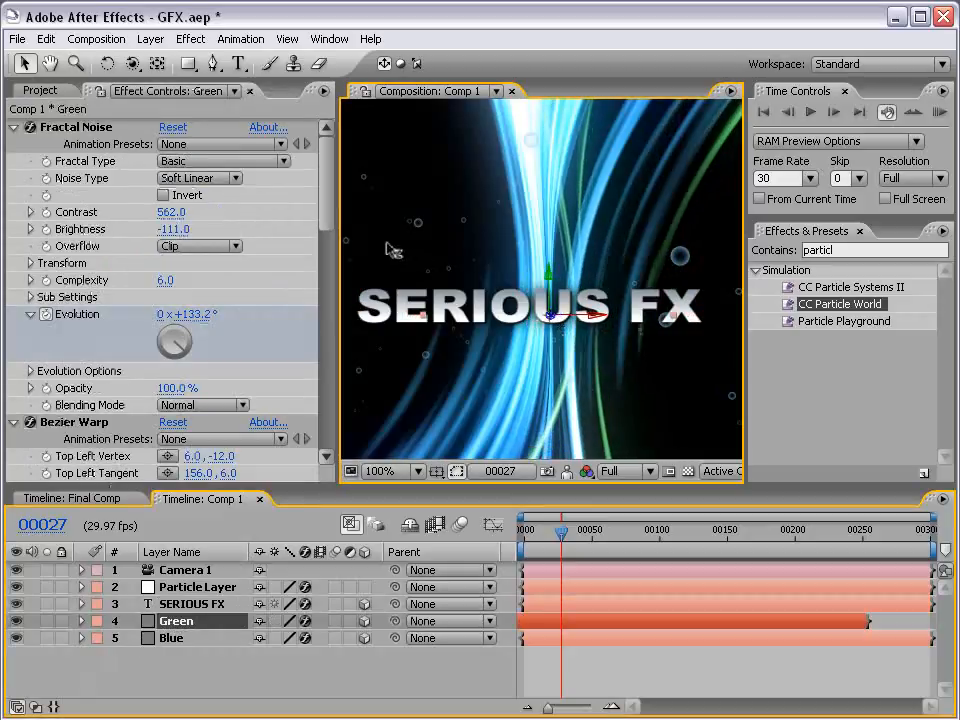
pyautogui.press(',')
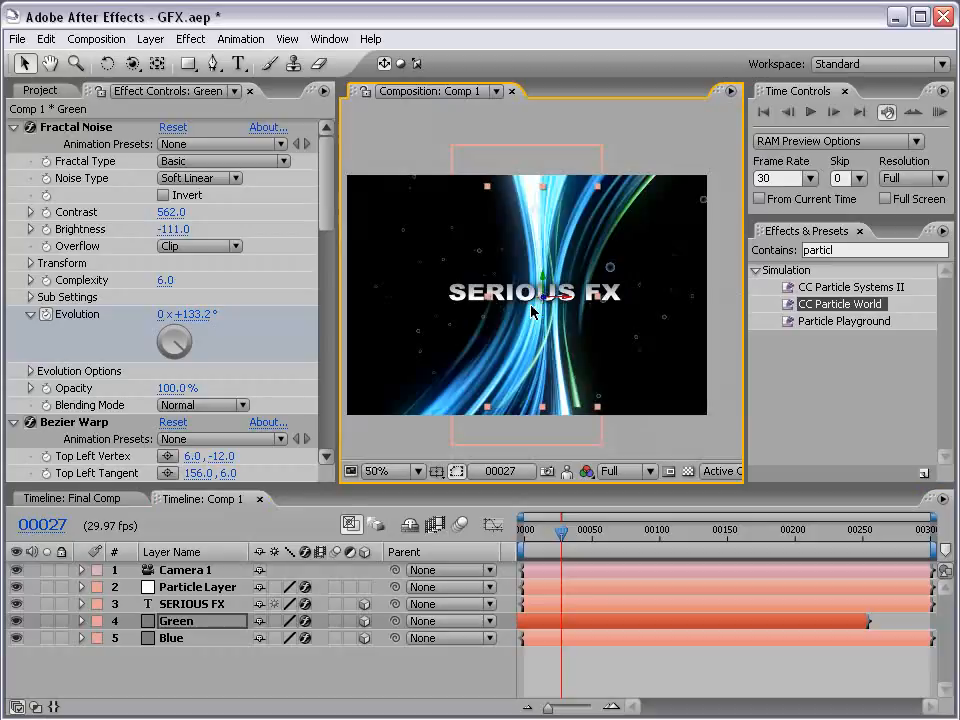
pyautogui.click(186, 638)
pyautogui.moveTo(533, 300)
pyautogui.mouseDown()
pyautogui.moveTo(531, 343)
pyautogui.moveTo(546, 190)
pyautogui.mouseUp()
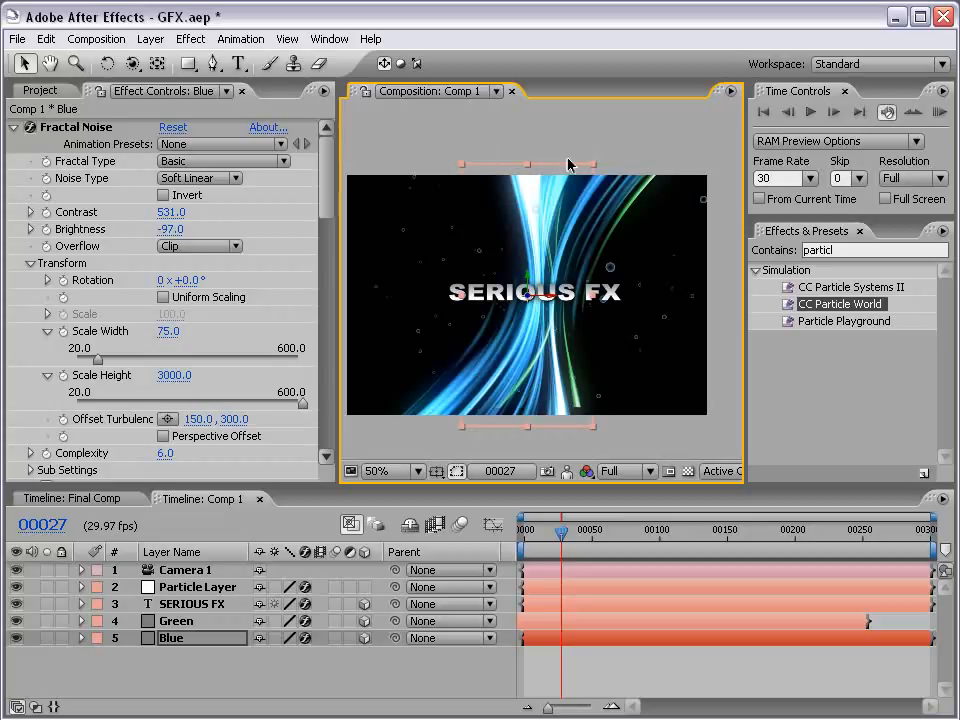
# Bring the Green layer slightly forward along Z so its streaks cover the frame height, and check the composition full-frame.
pyautogui.click(537, 623)
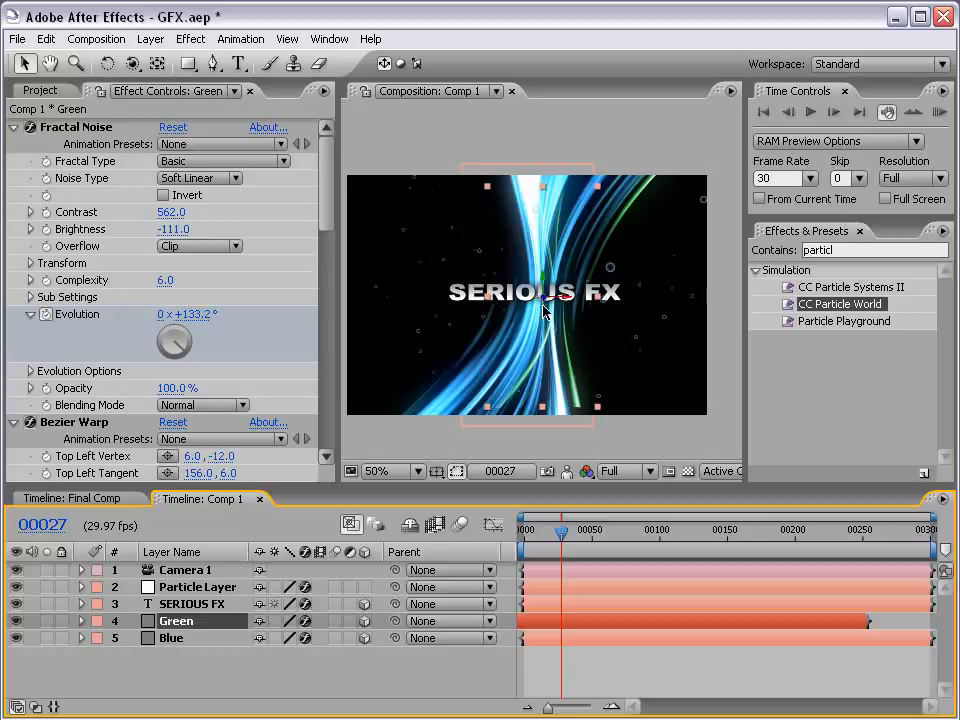
pyautogui.moveTo(604, 416); pyautogui.dragTo(606, 424)
pyautogui.press('`')
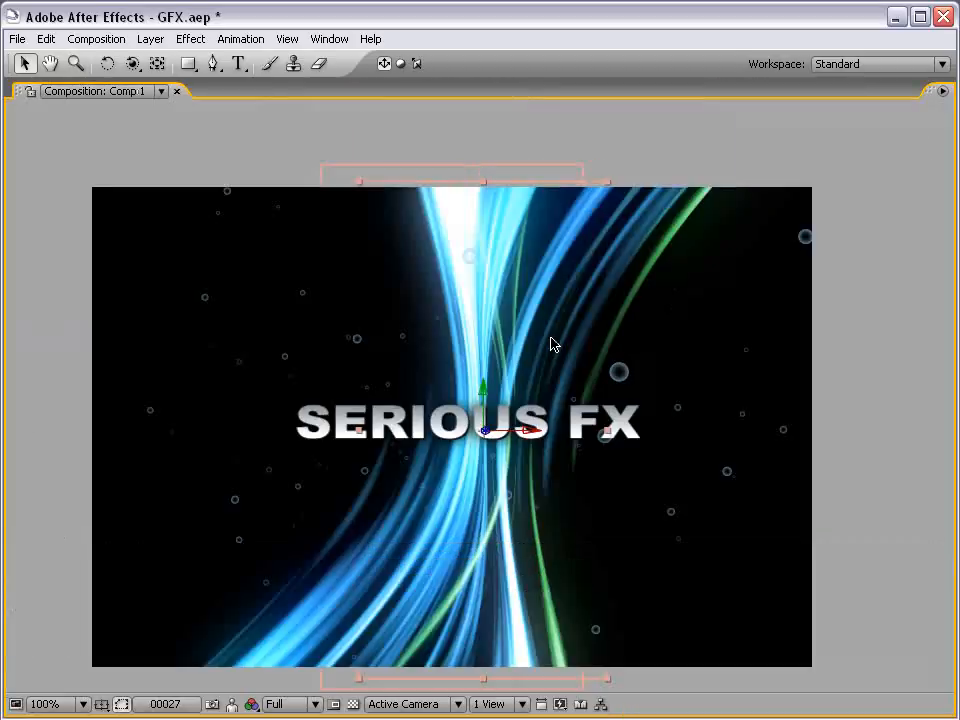
pyautogui.press('`')
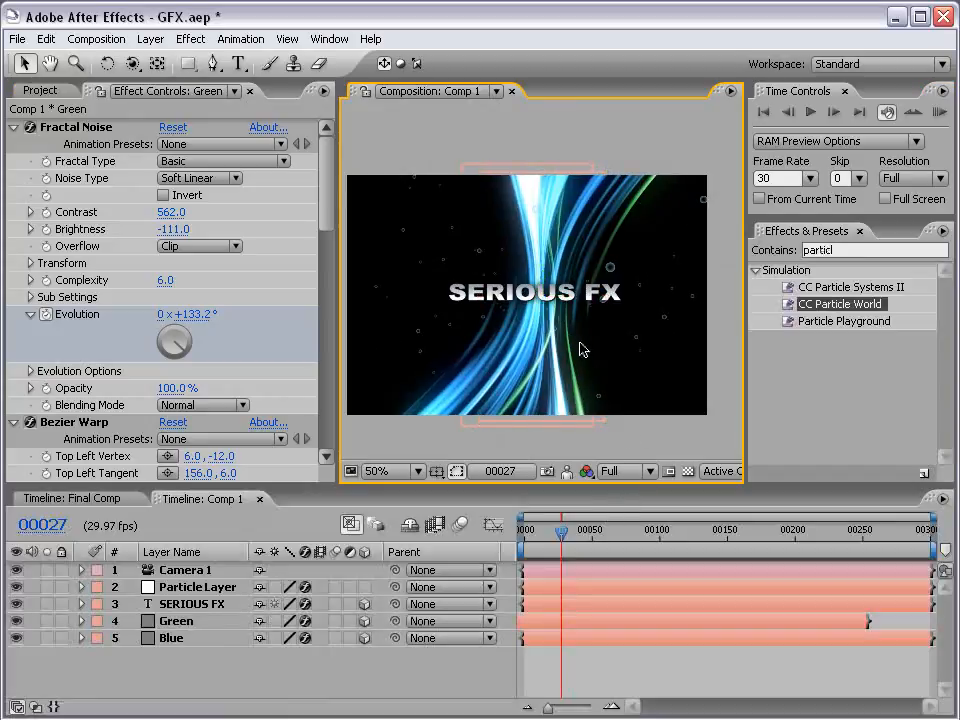
# Slide the Particle Layer about 75 frames earlier in time so bubbles are already present at frame 0, and scrub to check.
pyautogui.moveTo(548, 545); pyautogui.dragTo(467, 549)
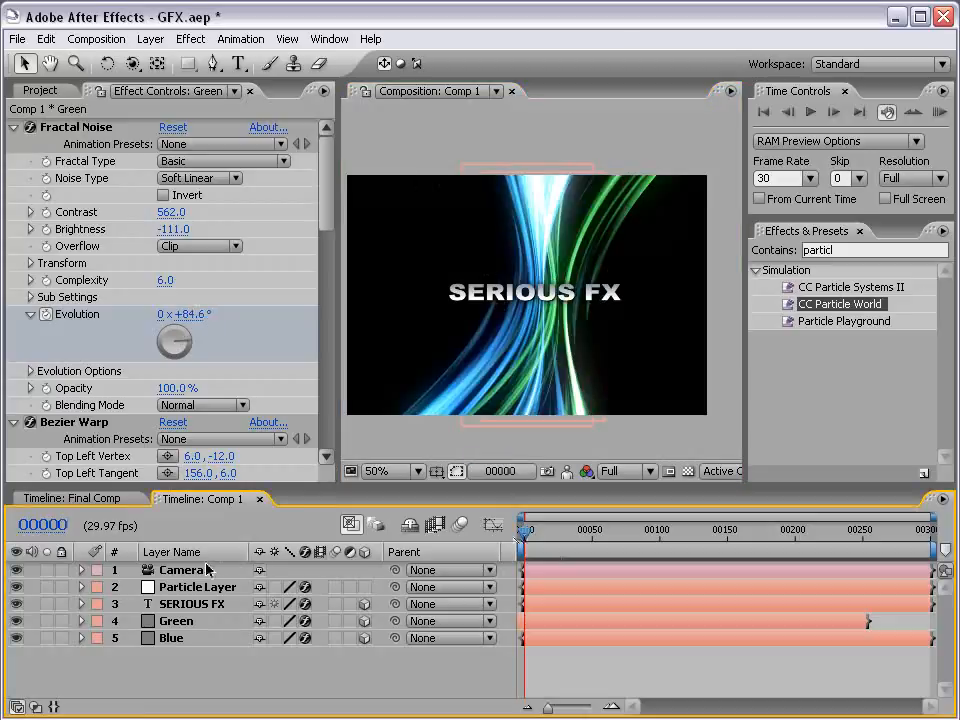
pyautogui.press('`')
pyautogui.press('`')
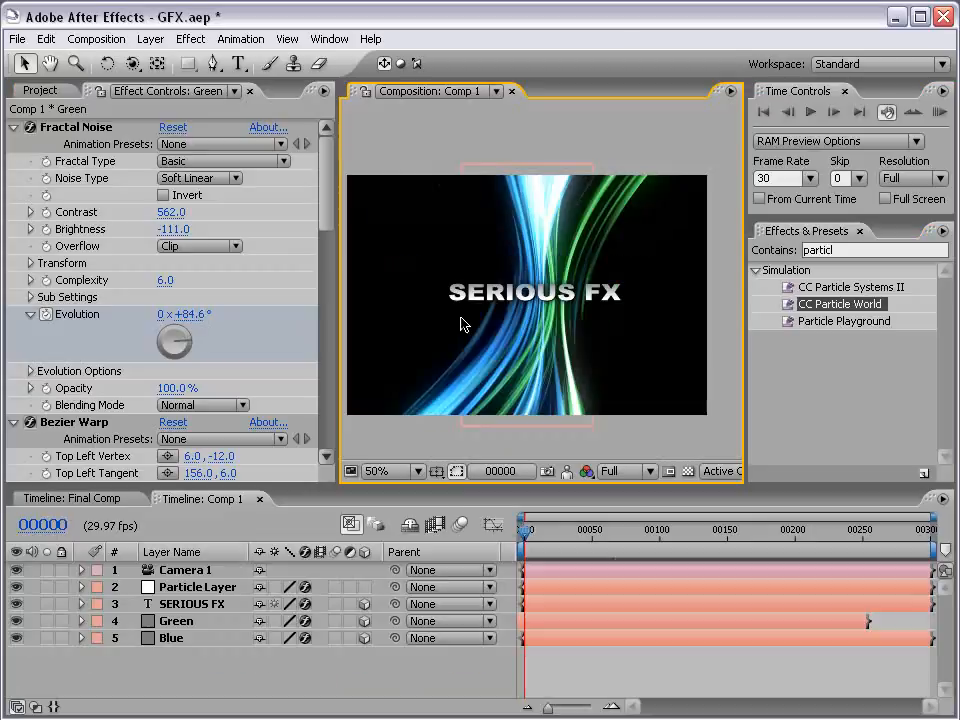
pyautogui.click(185, 588)
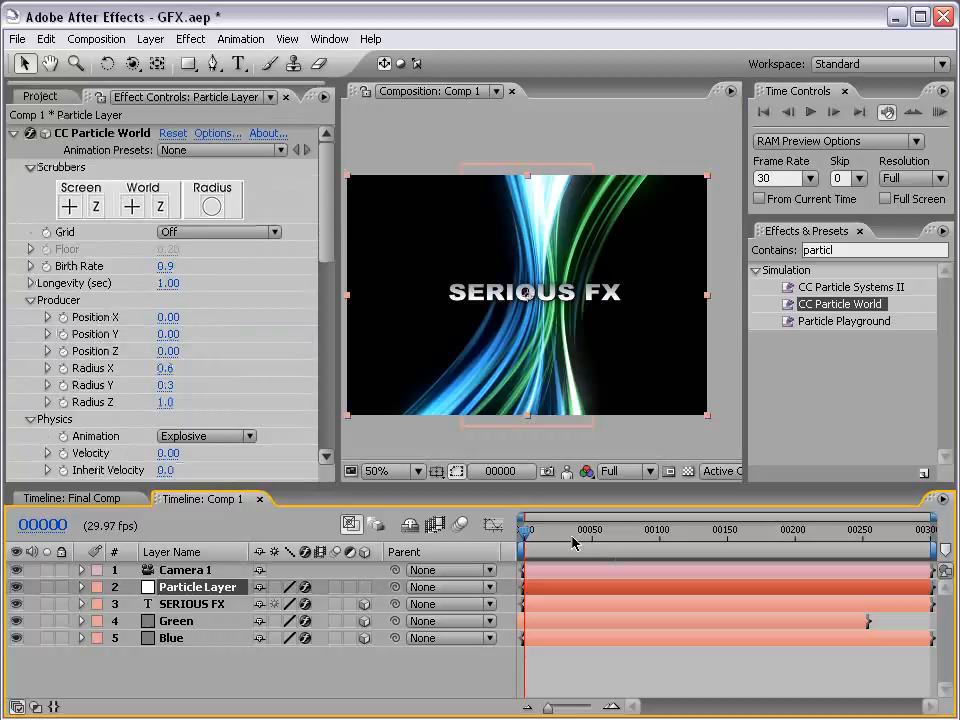
pyautogui.moveTo(898, 590); pyautogui.dragTo(799, 590)
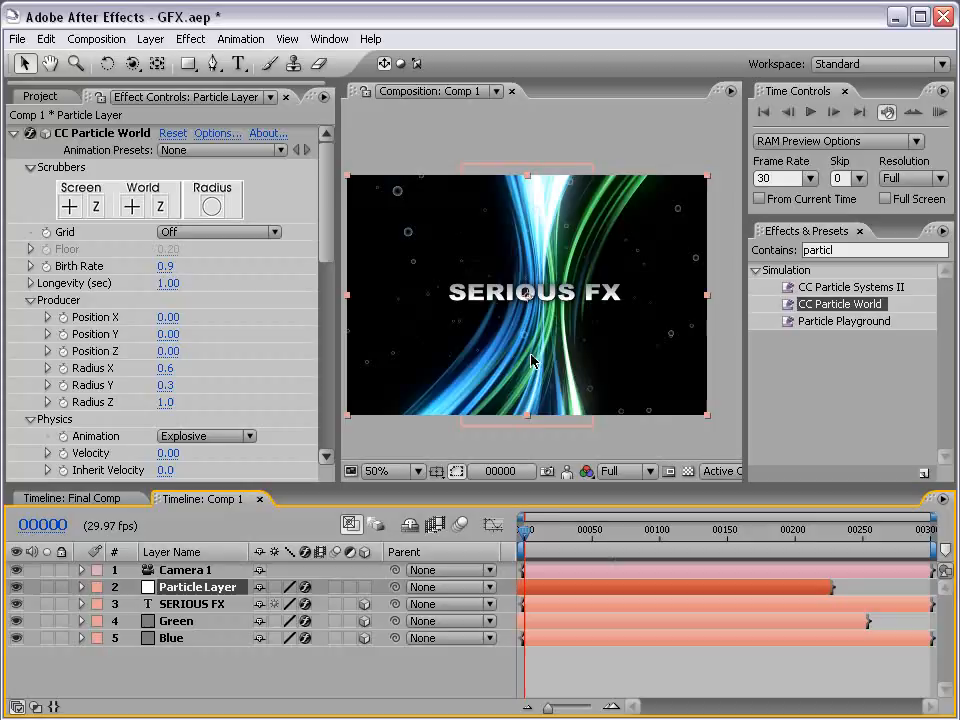
pyautogui.click(540, 531)
pyautogui.moveTo(560, 537); pyautogui.dragTo(493, 543)
pyautogui.click(560, 665)
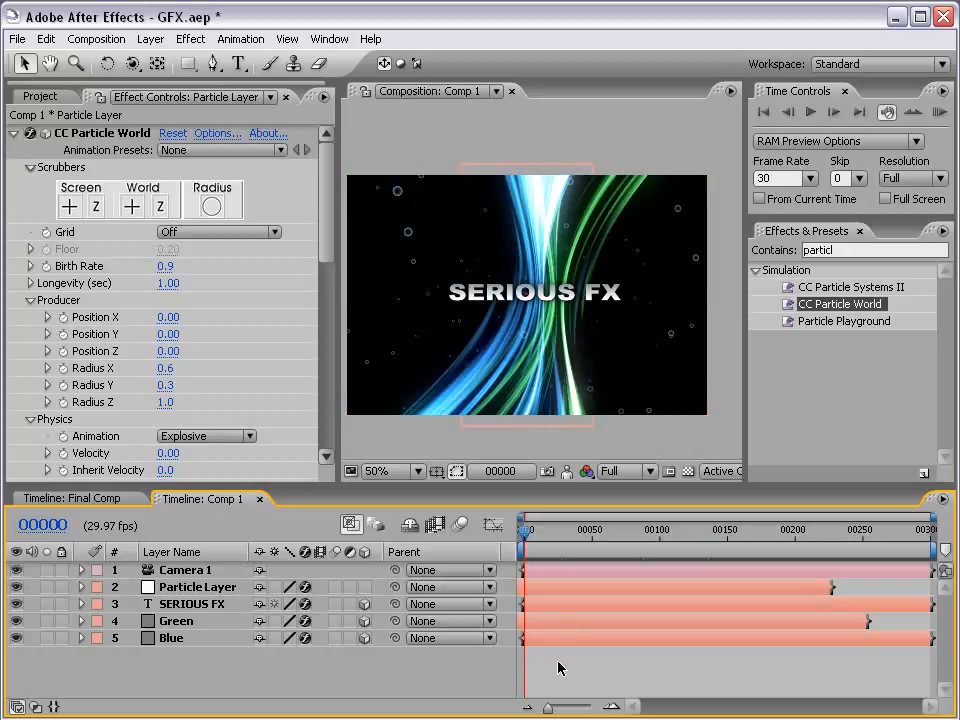
# Keyframe Camera 1's Position at frame 0, and orbit the camera sideways at frame 150 to set a second keyframe.
pyautogui.click(183, 571)
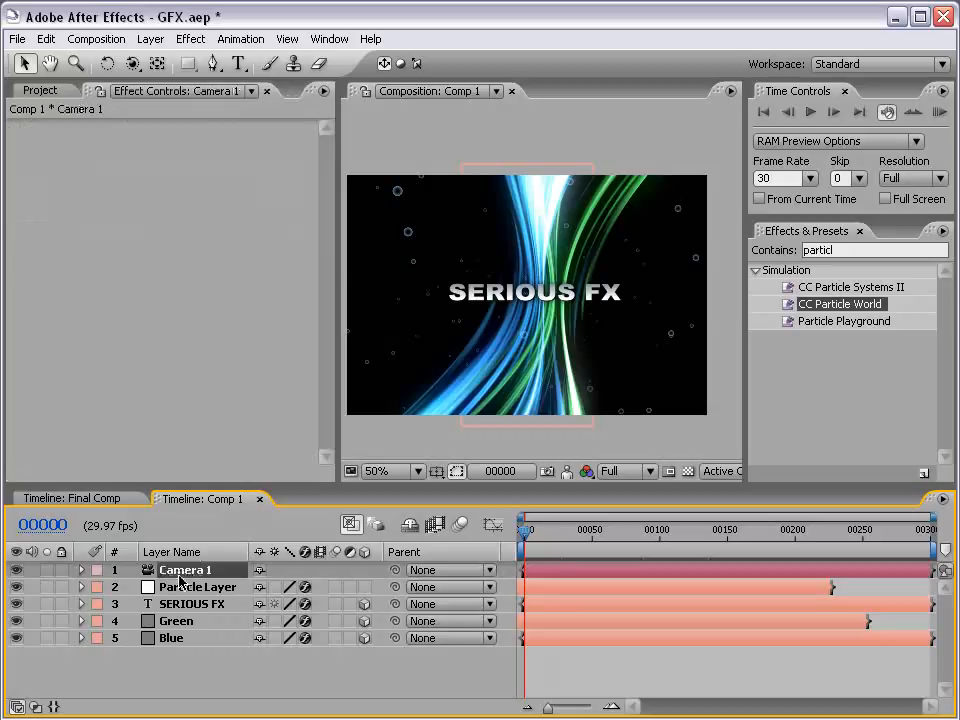
pyautogui.press('p')
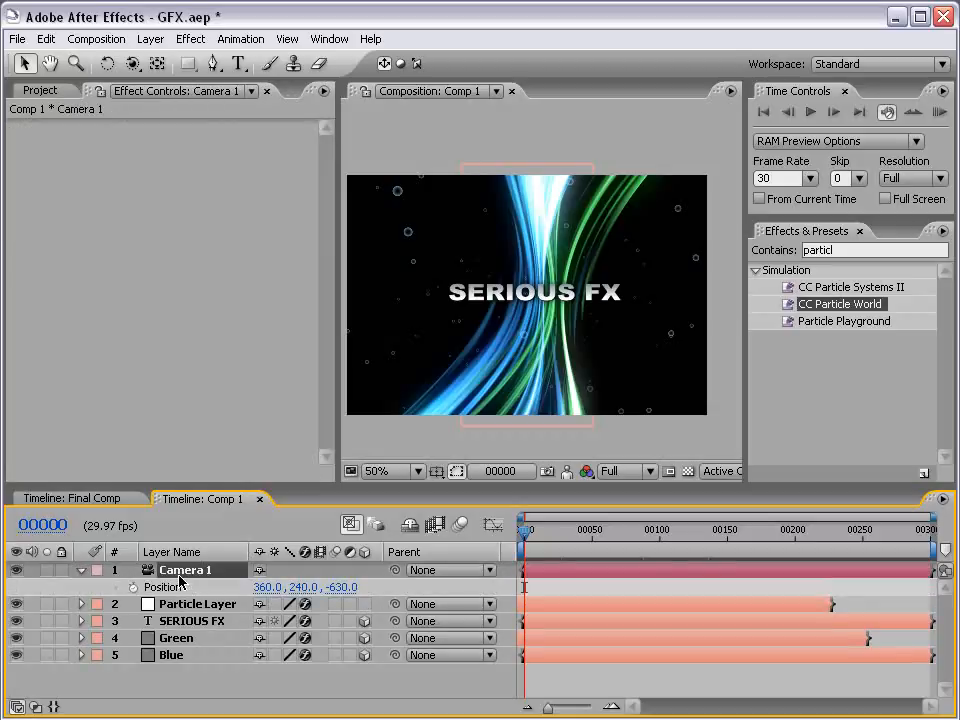
pyautogui.click(135, 588)
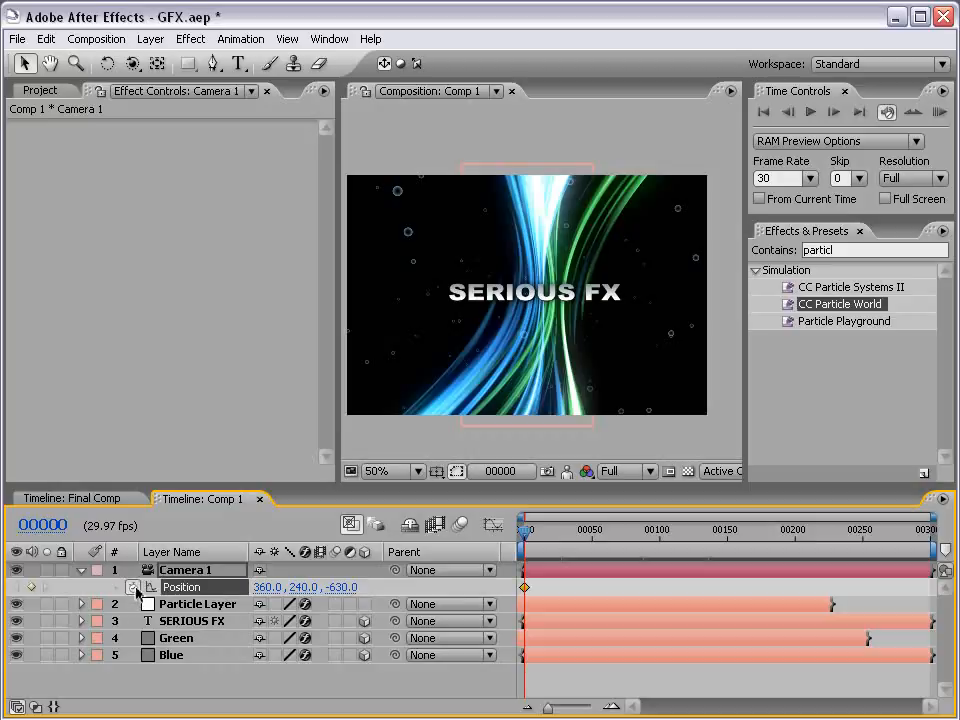
pyautogui.click(133, 65)
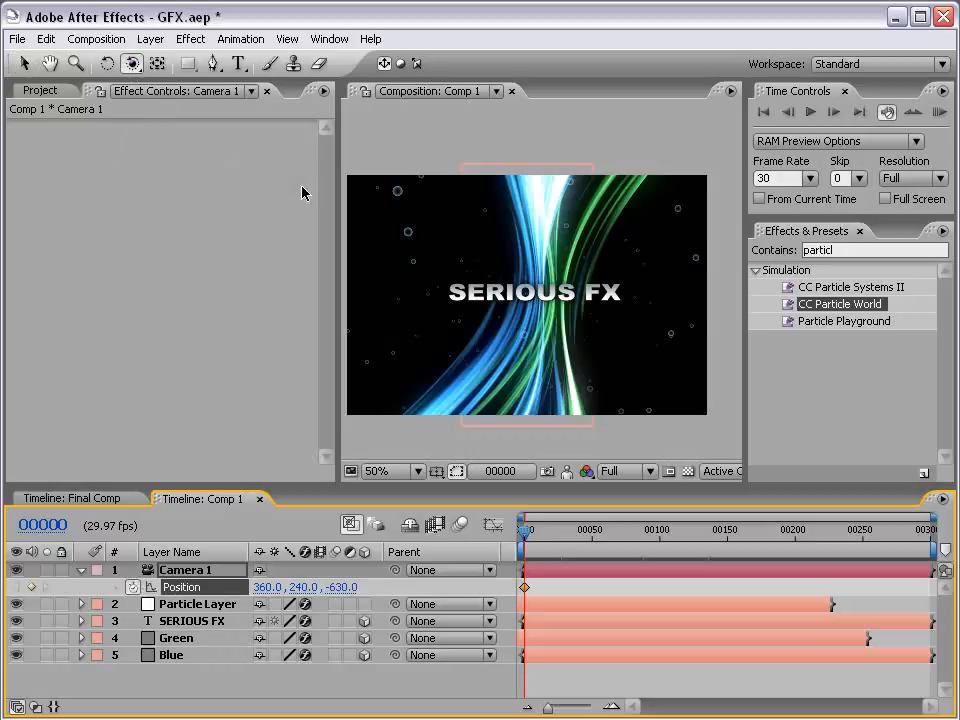
pyautogui.moveTo(583, 540); pyautogui.dragTo(729, 546)
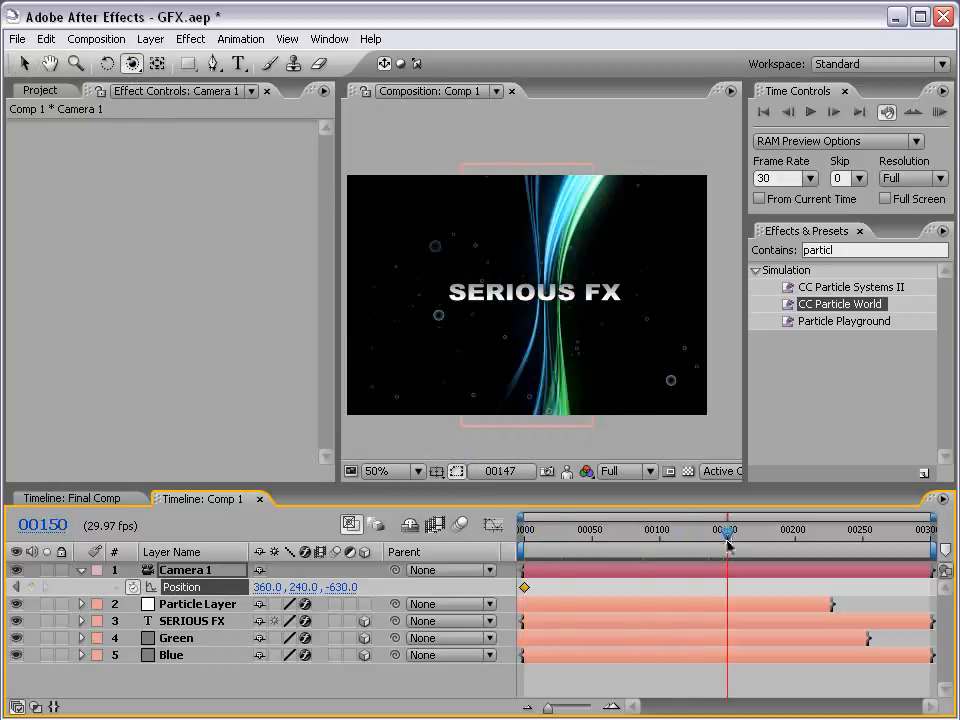
pyautogui.moveTo(572, 320); pyautogui.dragTo(535, 321)
# Scrub through the camera move and preview the animation full-frame.
pyautogui.click(529, 530)
pyautogui.moveTo(531, 540); pyautogui.dragTo(720, 533)
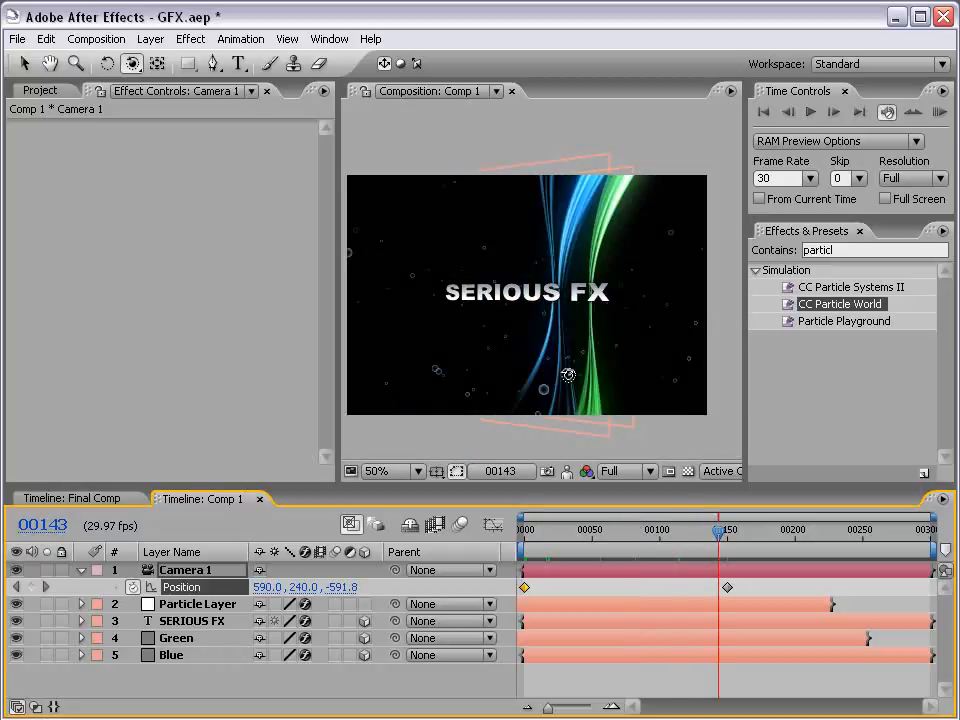
pyautogui.press('v')
pyautogui.press('`')
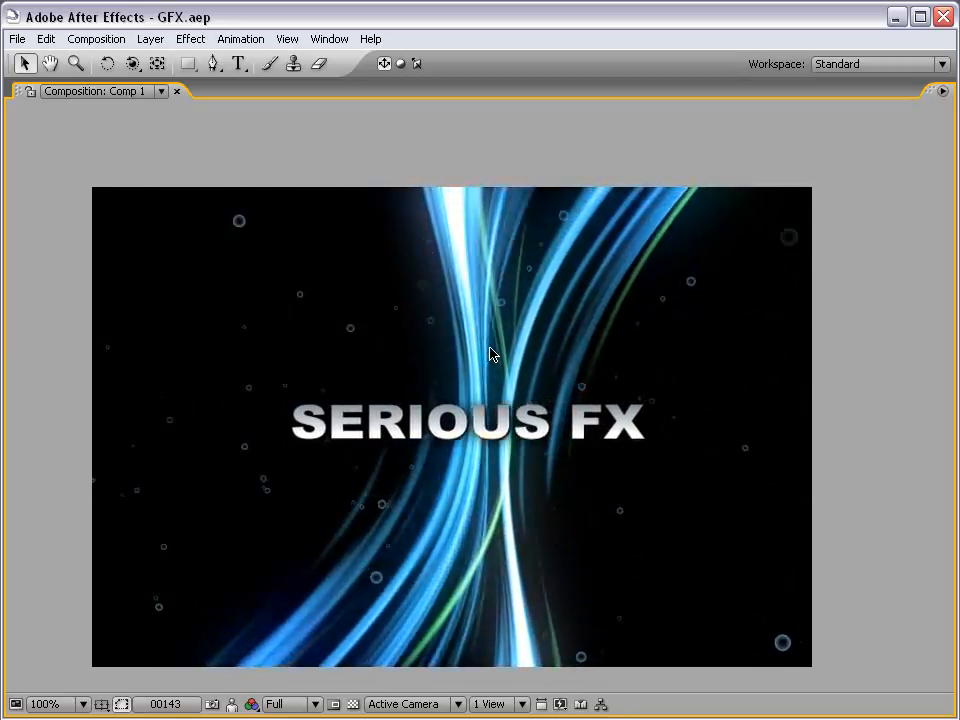
pyautogui.press('`')
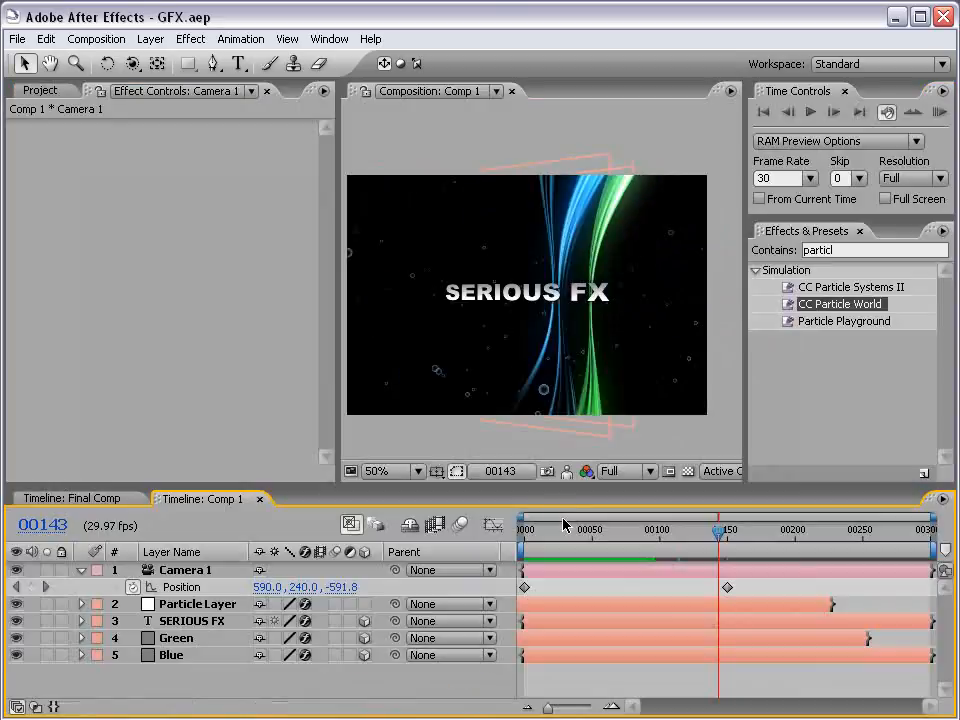
# Create a new black solid of 720 × 480 pixels in Comp 1.
pyautogui.click(150, 39)
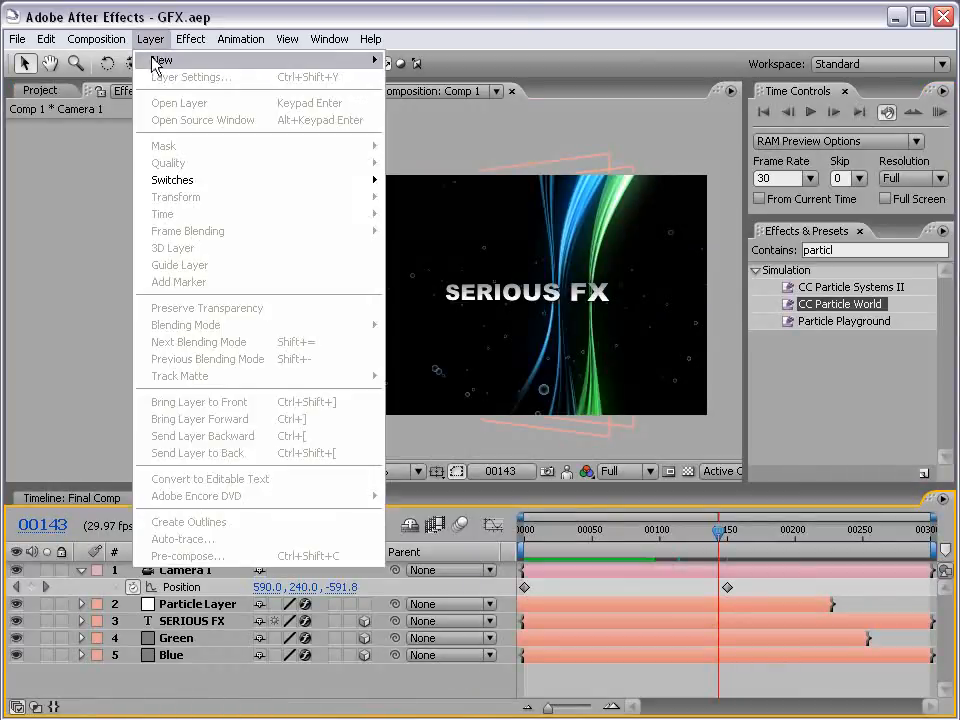
pyautogui.moveTo(157, 60)
pyautogui.click(438, 80)
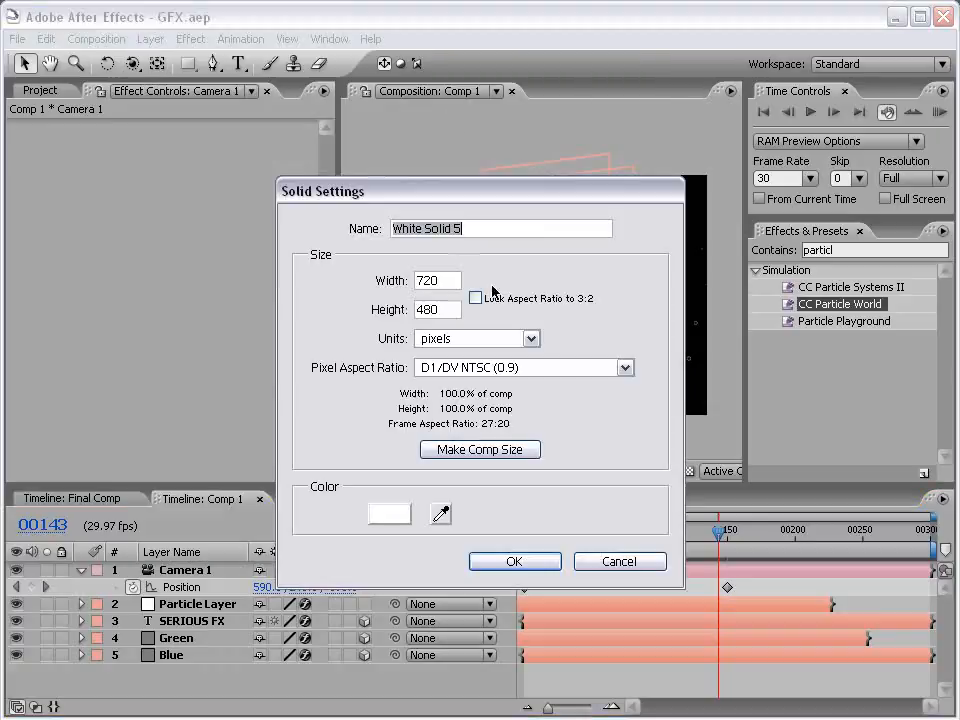
pyautogui.click(378, 520)
pyautogui.click(416, 568)
pyautogui.click(536, 680)
pyautogui.press('Return')
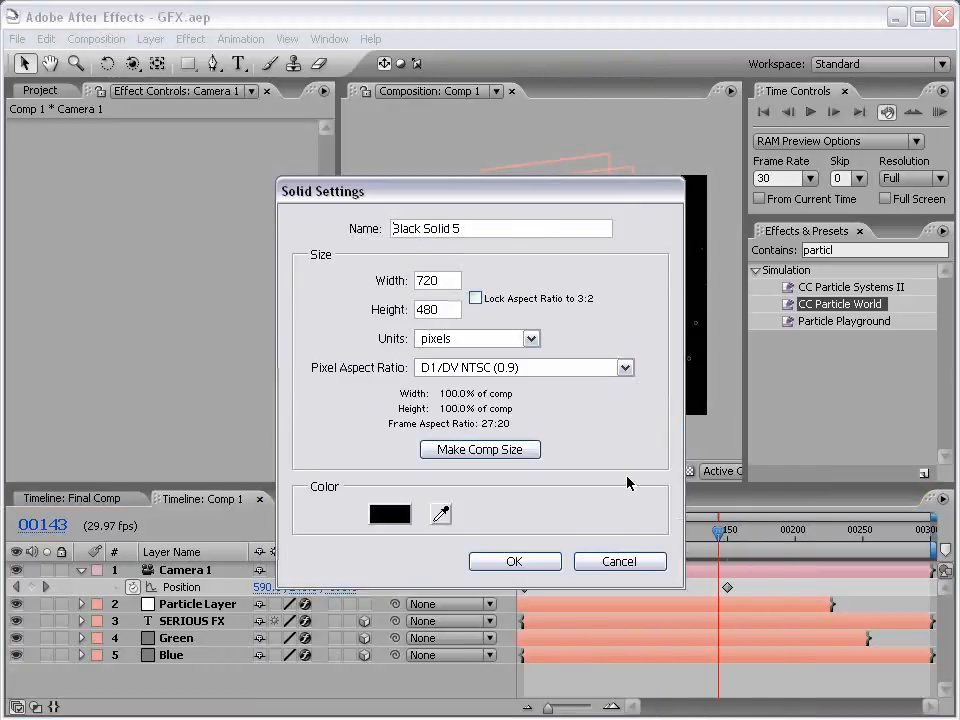
pyautogui.click(514, 562)
# Apply a Lens Flare to the black solid and place its Flare Center at 316.0, 236.0.
pyautogui.click(190, 39)
pyautogui.moveTo(232, 300)
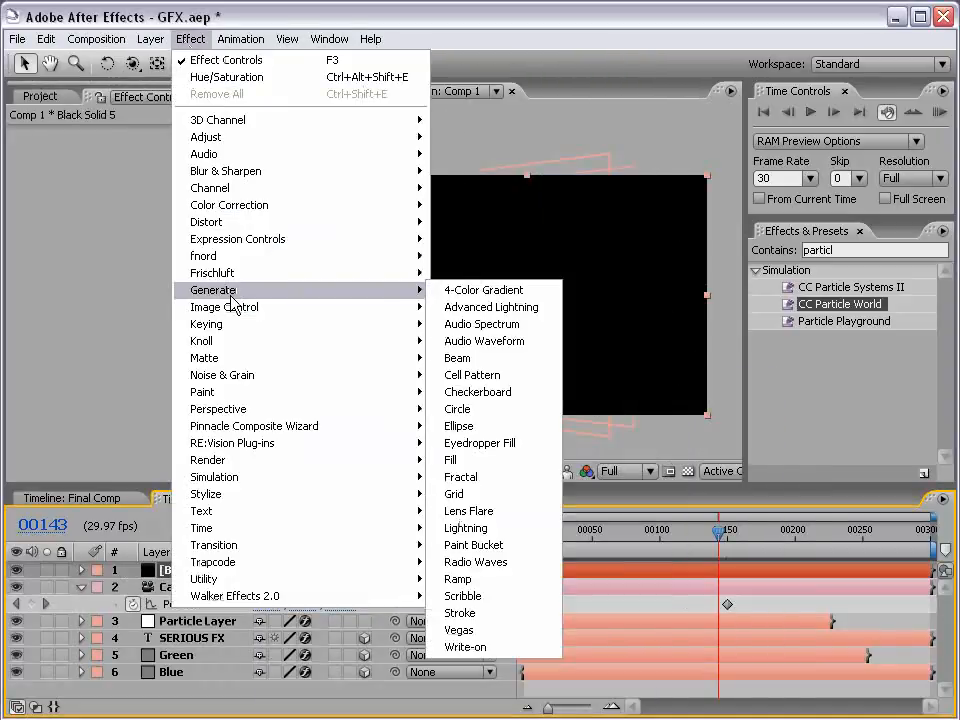
pyautogui.click(476, 512)
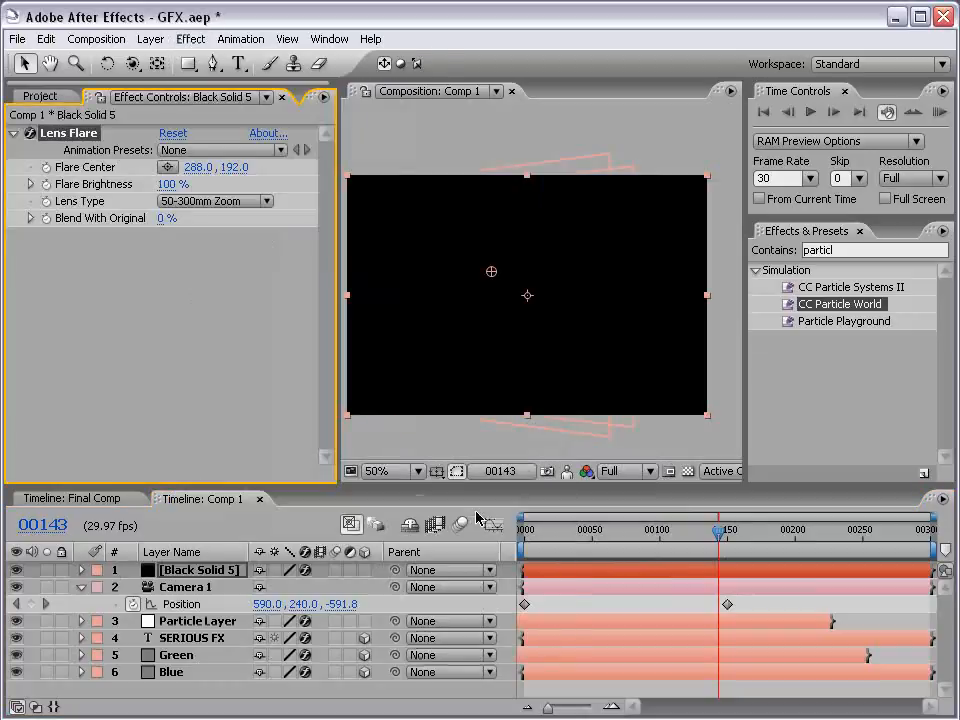
pyautogui.moveTo(491, 272); pyautogui.dragTo(507, 298)
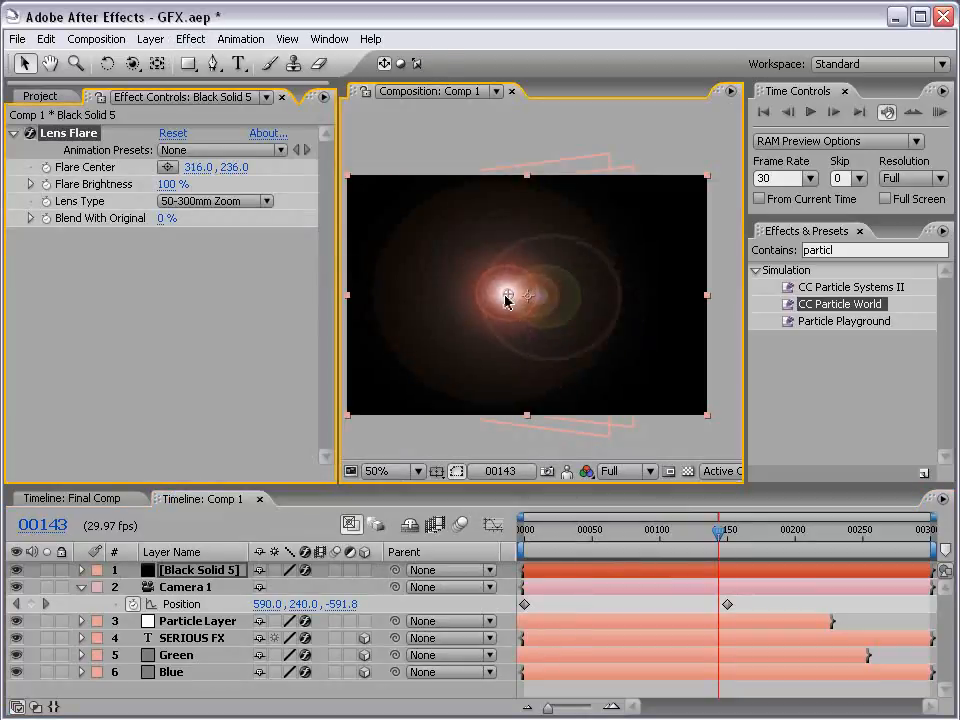
# Add Hue/Saturation to the flare solid, enable Colorize and set Colorize Hue to 212° for a blue flare.
pyautogui.click(190, 40)
pyautogui.moveTo(345, 218)
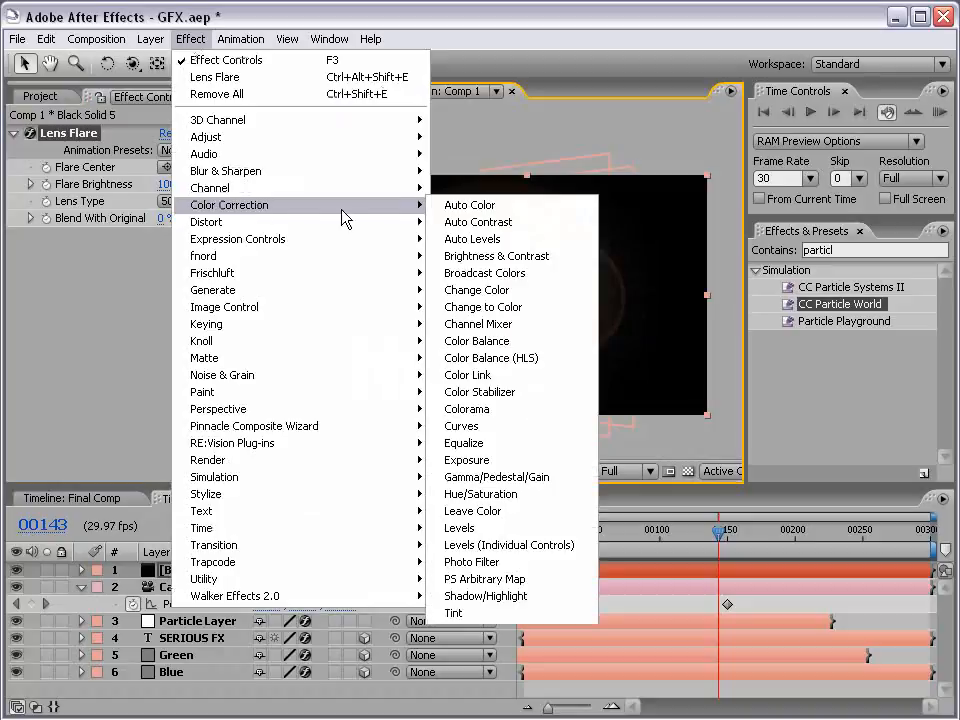
pyautogui.click(484, 495)
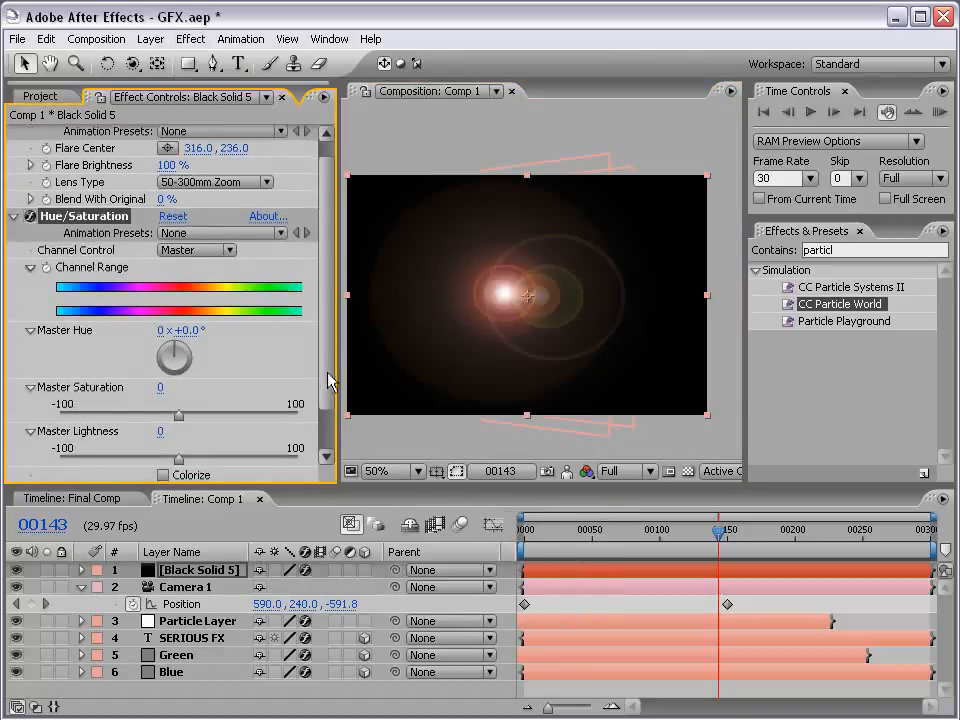
pyautogui.scroll(-2, 330, 380)
pyautogui.click(163, 421)
pyautogui.moveTo(168, 439); pyautogui.dragTo(387, 429)
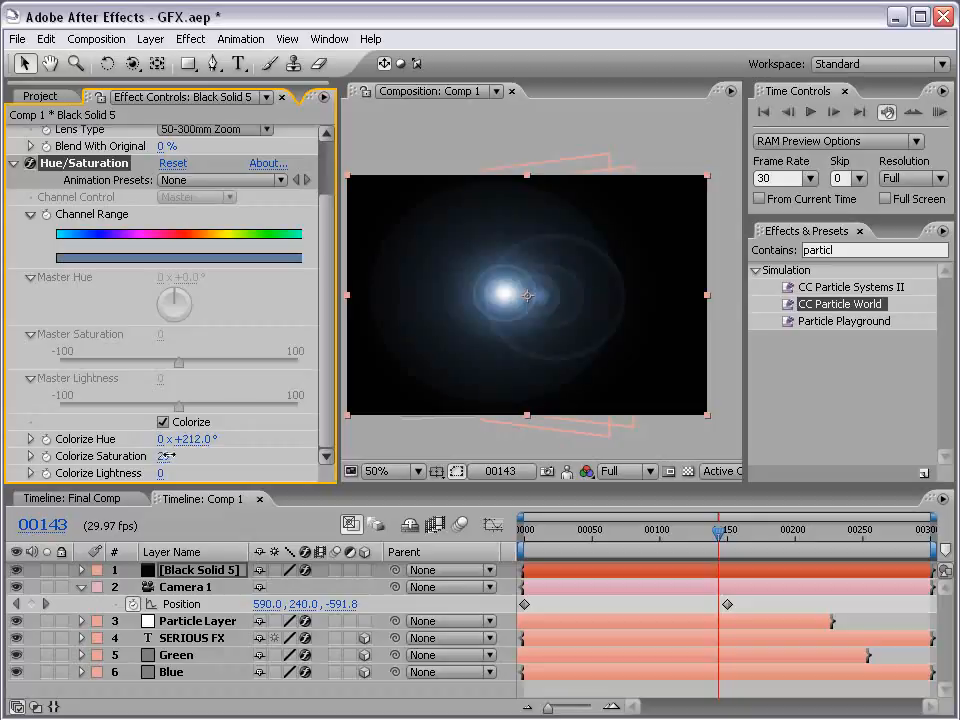
# Set the flare's Colorize Saturation to 33 and Lightness to -16, and move its black solid beneath all other layers.
pyautogui.moveTo(160, 472); pyautogui.dragTo(144, 468)
pyautogui.moveTo(180, 575)
pyautogui.mouseDown()
pyautogui.moveTo(193, 677)
pyautogui.moveTo(182, 690)
pyautogui.moveTo(180, 682)
pyautogui.mouseUp()
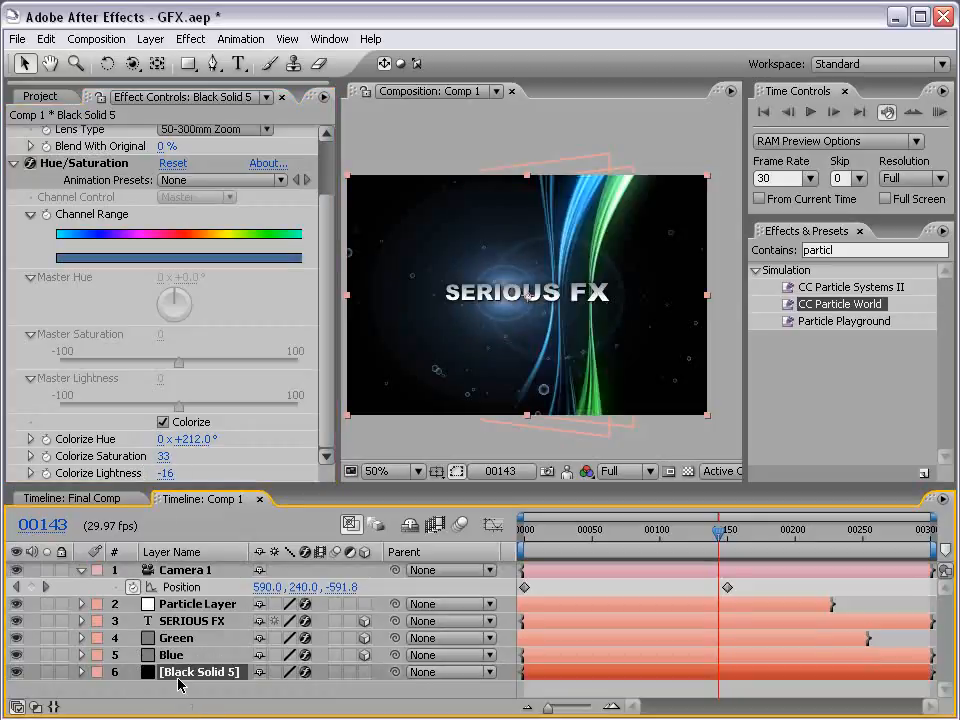
pyautogui.scroll(2, 548, 278)
pyautogui.press('`')
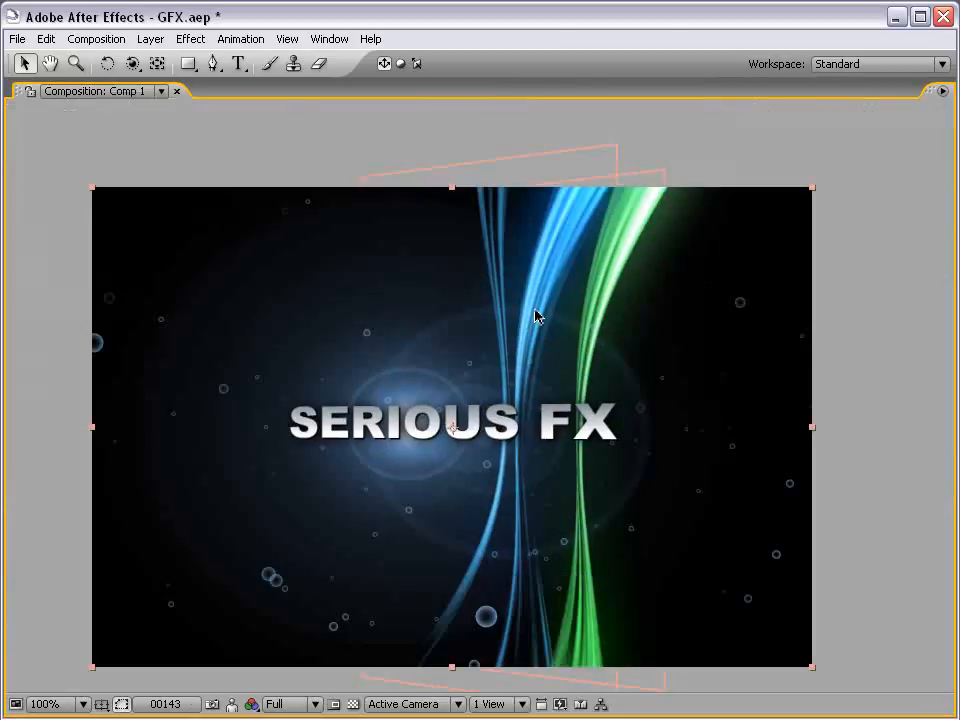
pyautogui.press('`')
# Darken the flare to a Colorize Lightness of -54, checking it in the enlarged composition view, and save the project.
pyautogui.scroll(-2, 529, 320)
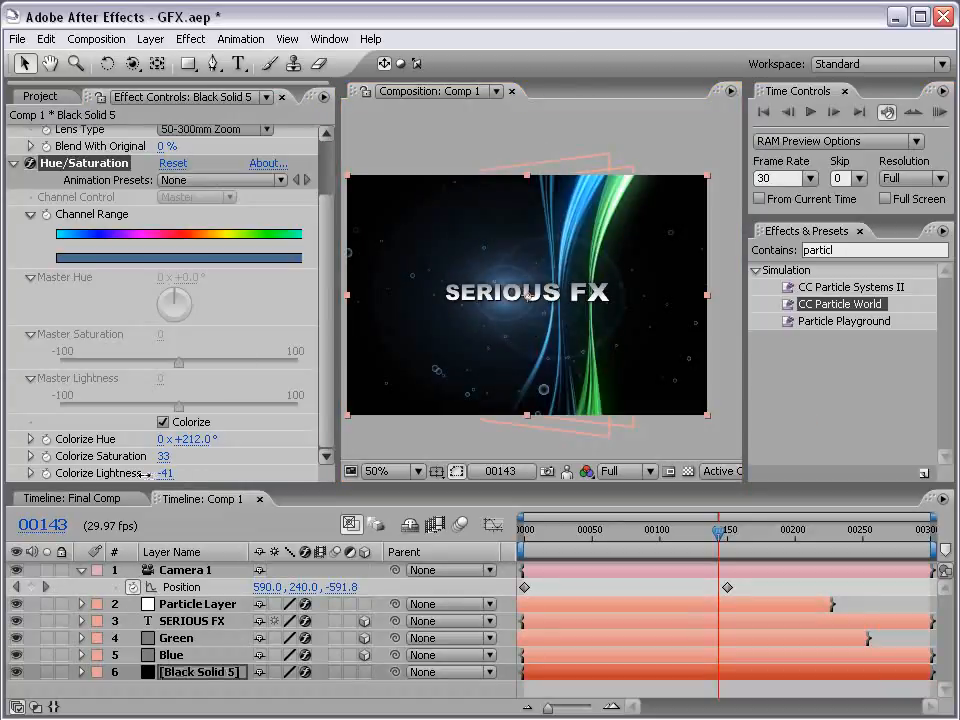
pyautogui.press('`')
pyautogui.scroll(2, 605, 327)
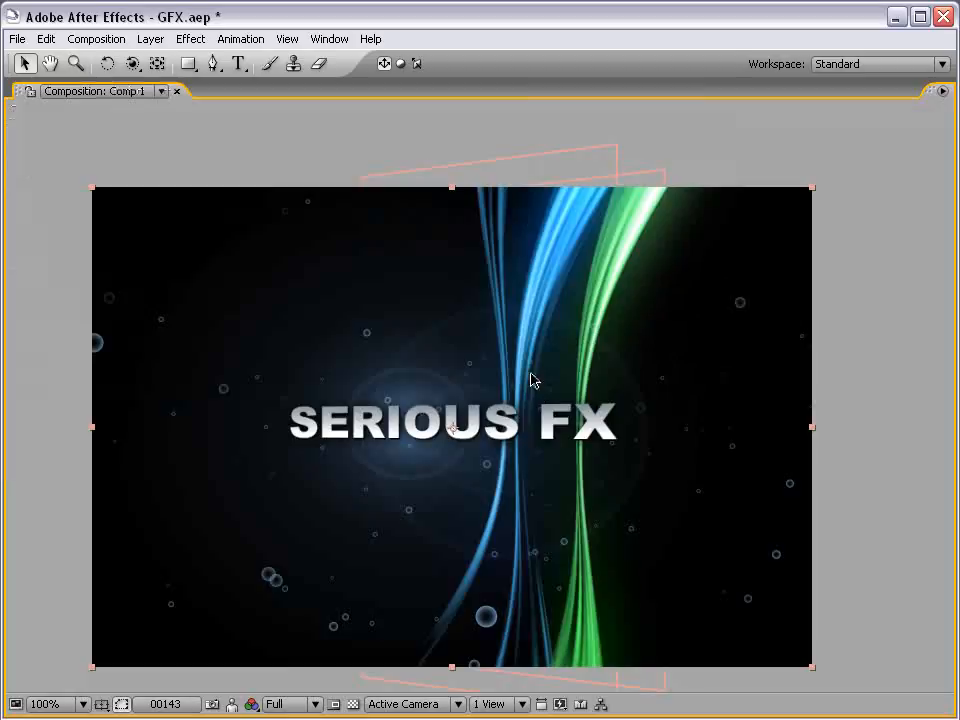
pyautogui.press('`')
pyautogui.scroll(-2, 476, 332)
pyautogui.hotkey('ctrl', 's')
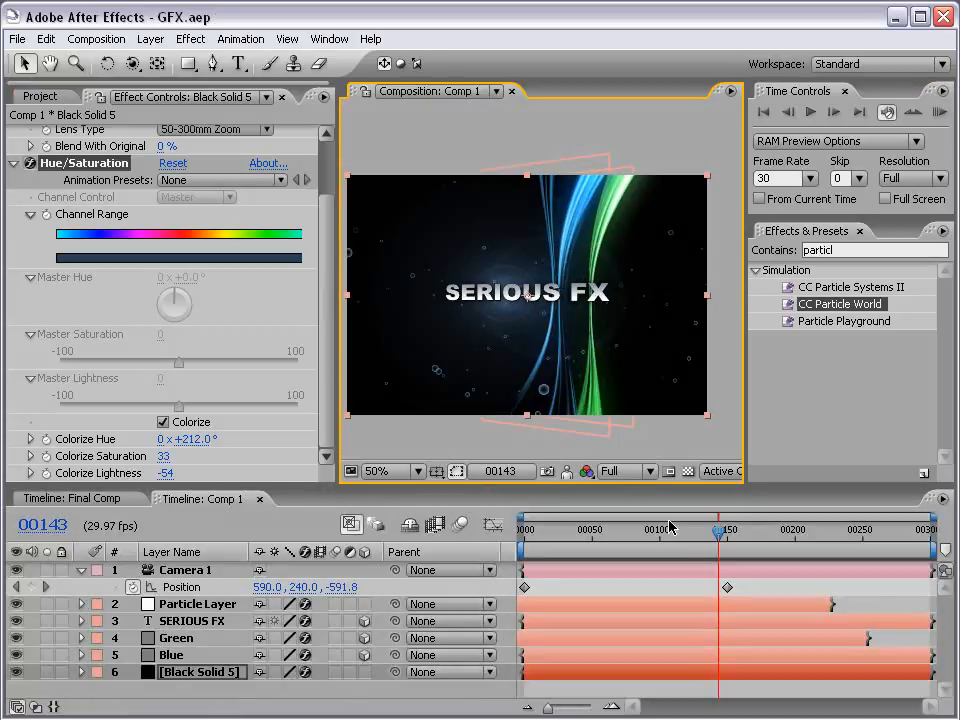
pyautogui.scroll(2, 545, 381)
pyautogui.press('`')
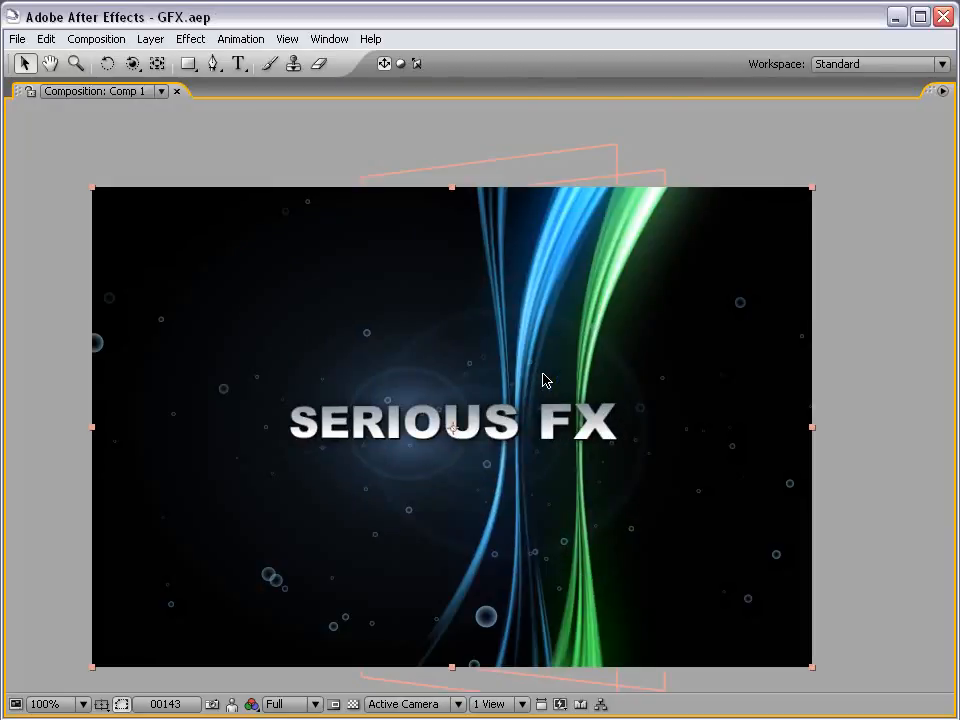
pyautogui.press('`')
pyautogui.scroll(-2, 567, 283)
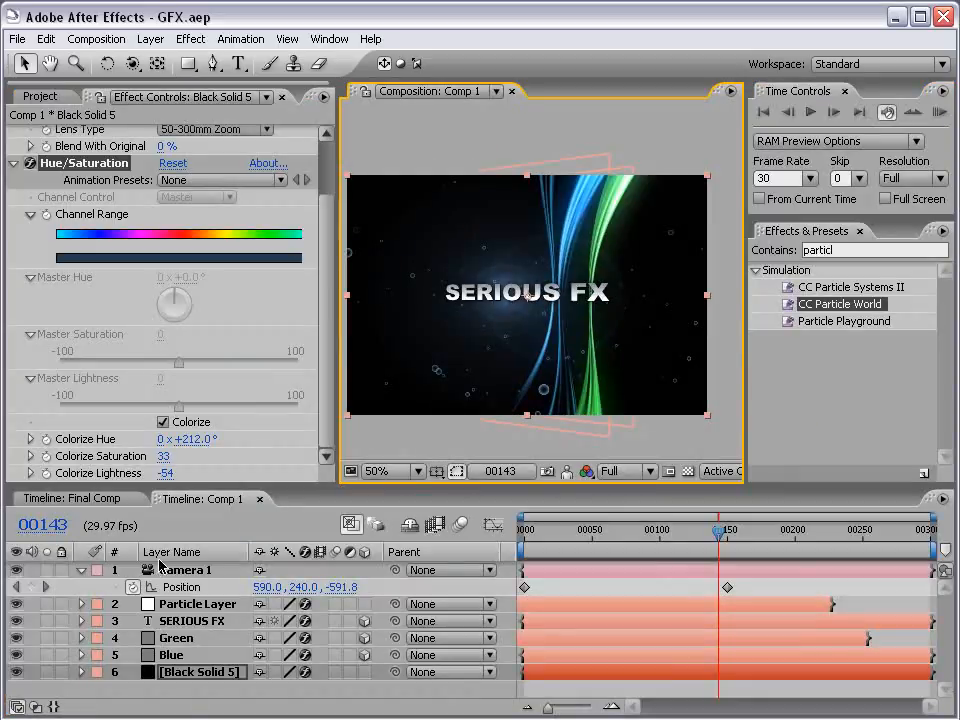
# Try a Fractal Noise Scale Width of 34 on the Green layer, inspect it enlarged, and revert to 111.
pyautogui.click(185, 642)
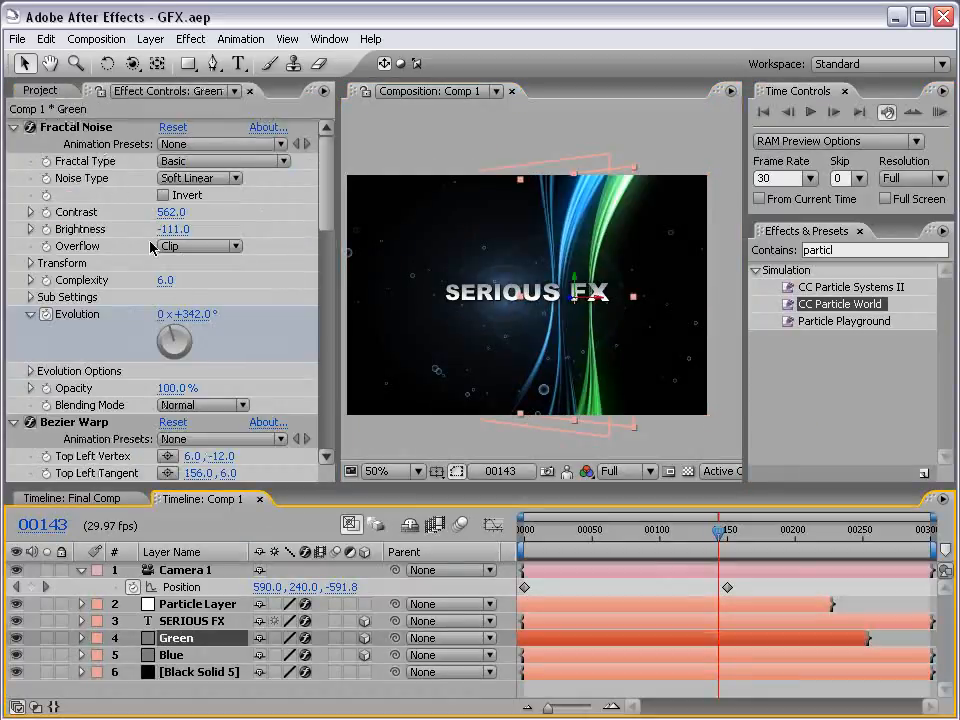
pyautogui.click(30, 263)
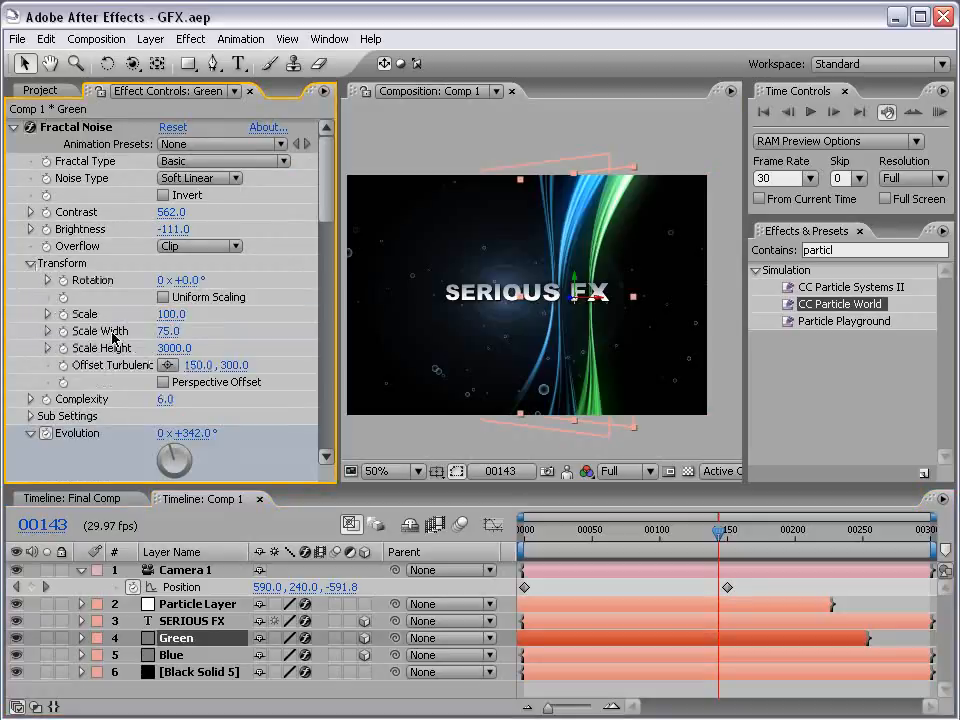
pyautogui.moveTo(168, 331); pyautogui.dragTo(97, 340)
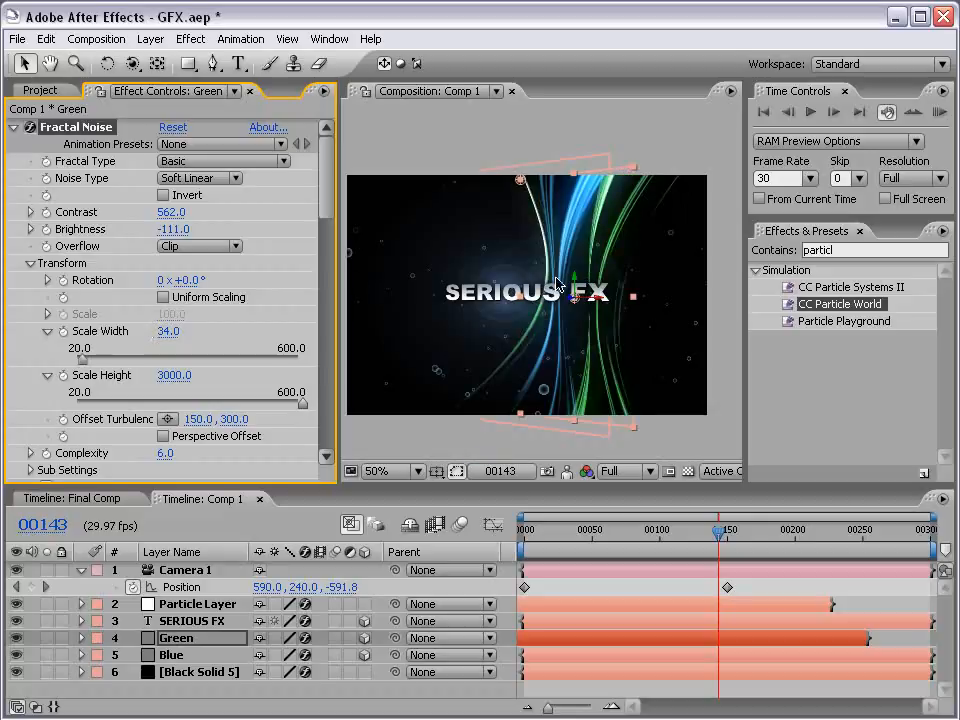
pyautogui.press('`')
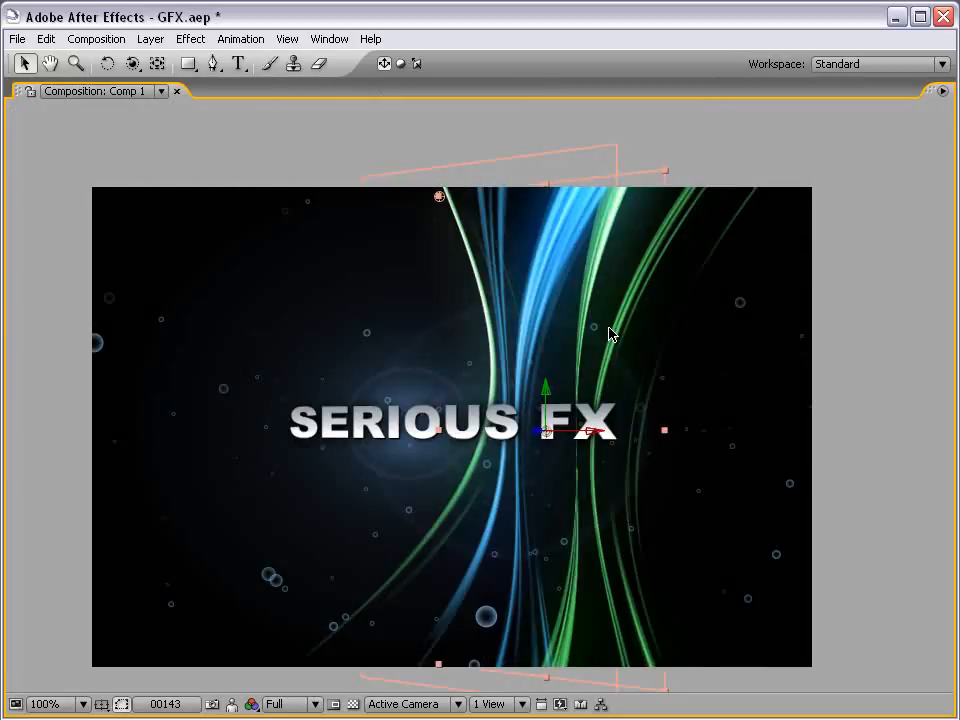
pyautogui.press('`')
pyautogui.hotkey('ctrl', 'z')
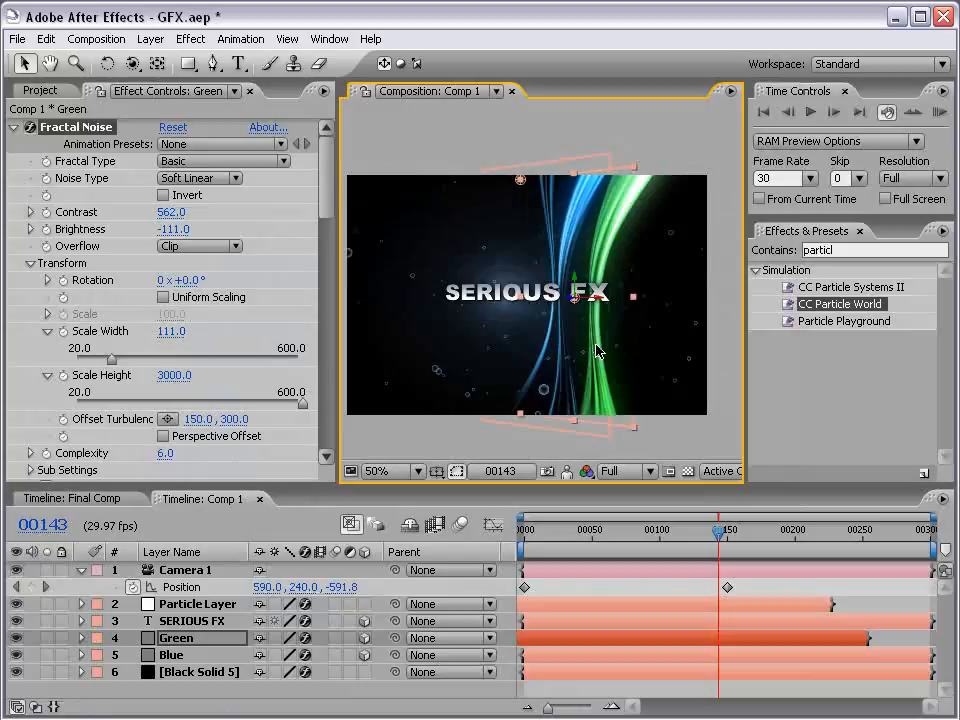
# Look at the Final Comp for comparison and return to Comp 1.
pyautogui.click(72, 498)
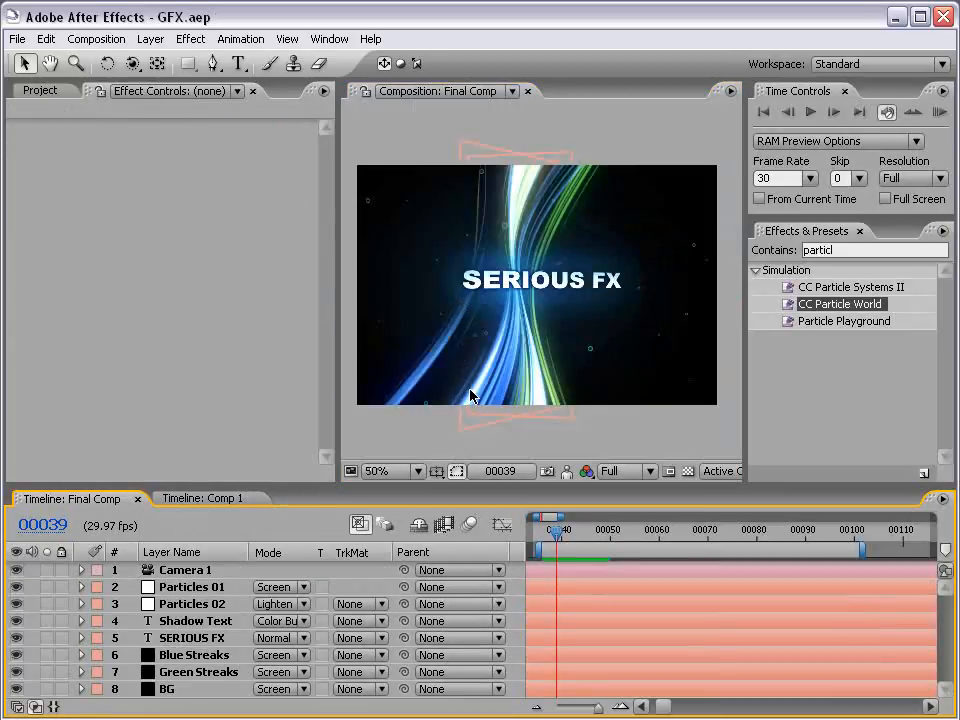
pyautogui.click(208, 497)
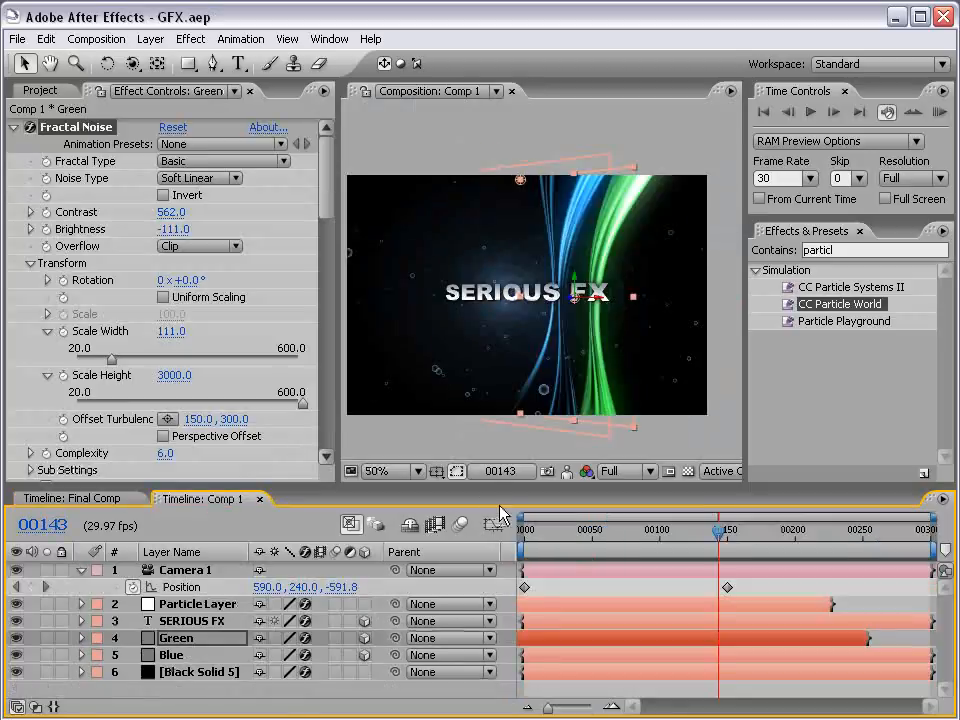